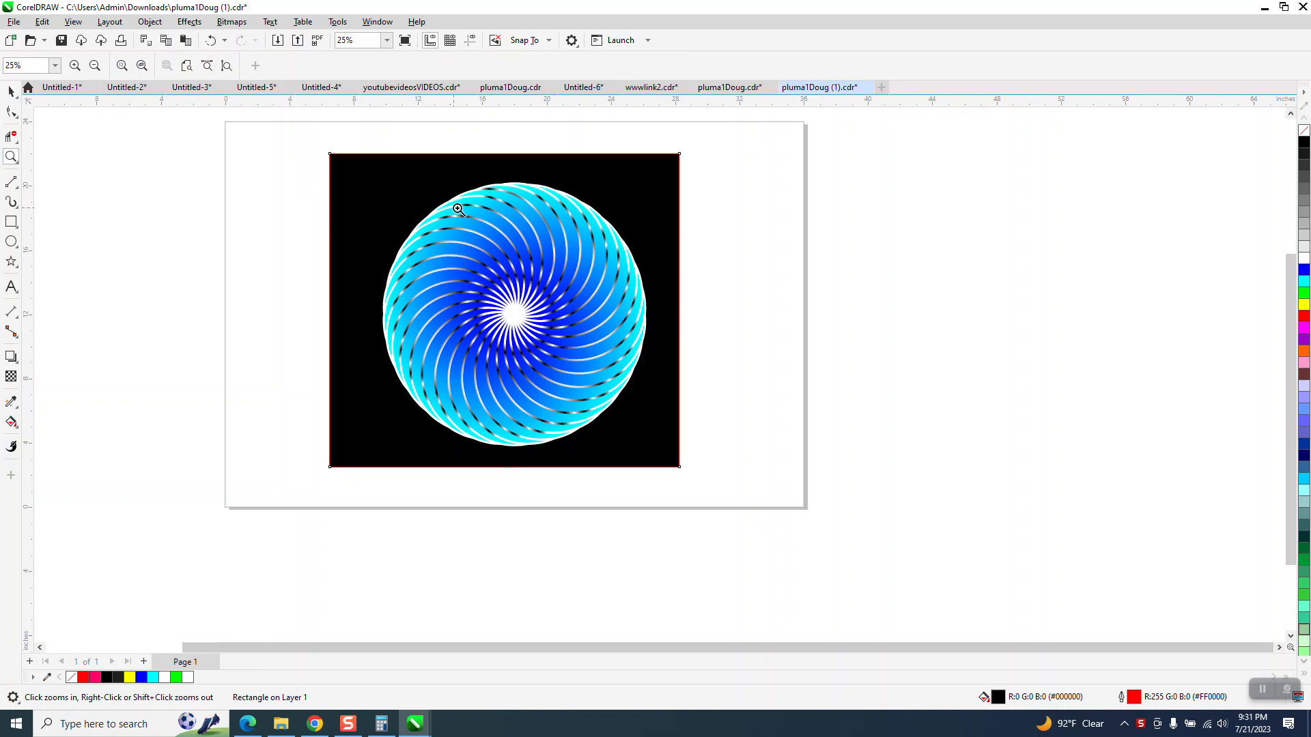
Step: Move the finished swirl artwork together with its black background 30 inches to the right, off the page
{"action": "scroll", "coordinate": [600, 269], "scroll_direction": "down", "scroll_amount": 1}
{"action": "scroll", "coordinate": [600, 269], "scroll_direction": "down", "scroll_amount": 1}
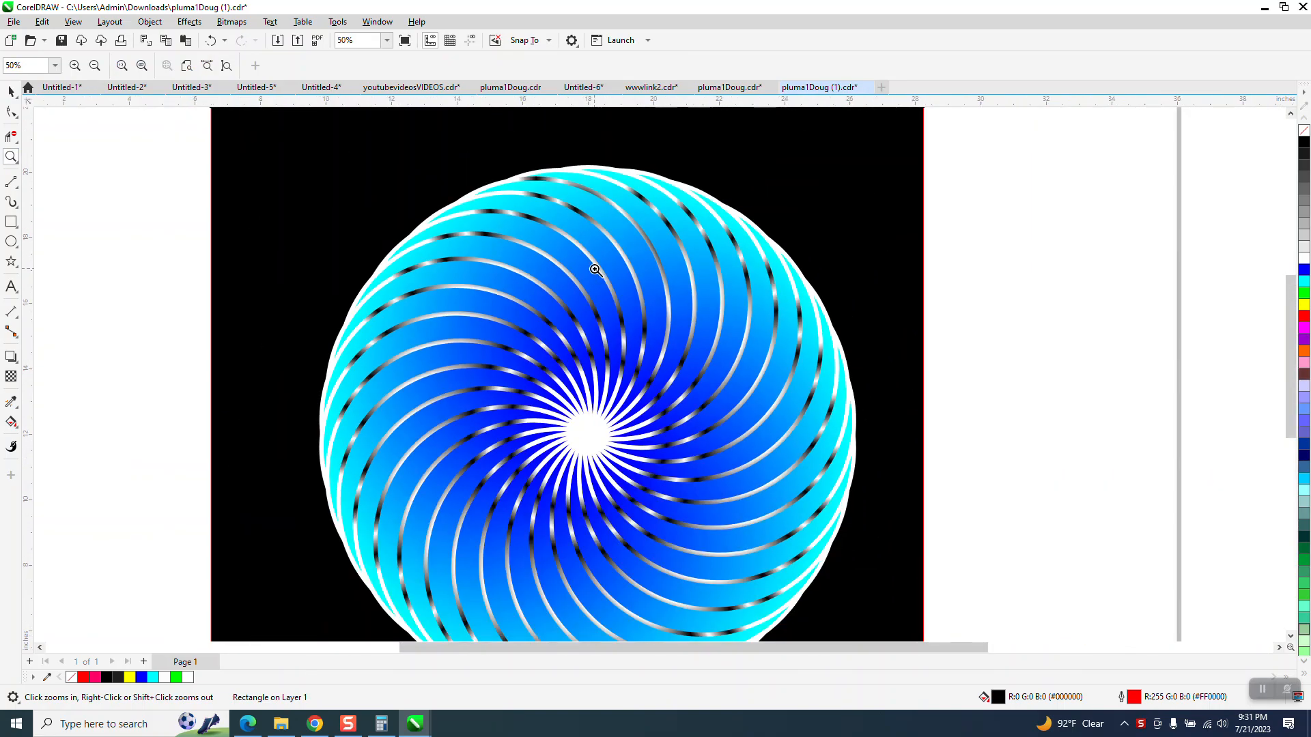
{"action": "scroll", "coordinate": [600, 269], "scroll_direction": "down", "scroll_amount": 1}
{"action": "left_click", "coordinate": [11, 92]}
{"action": "left_click_drag", "start_coordinate": [355, 154], "coordinate": [810, 586]}
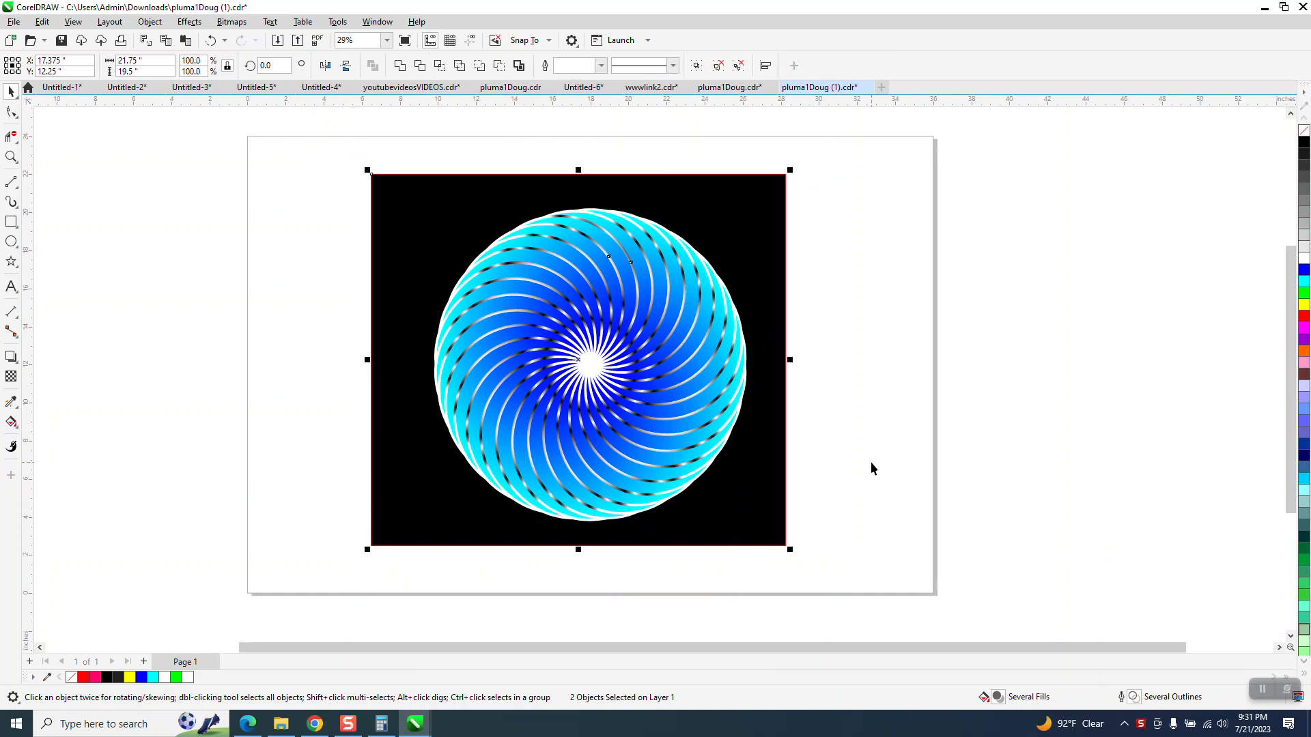
{"action": "key", "text": "Right"}
{"action": "key", "text": "Right"}
{"action": "key", "text": "Right"}
{"action": "key", "text": "Right"}
{"action": "key", "text": "Right"}
{"action": "key", "text": "Right"}
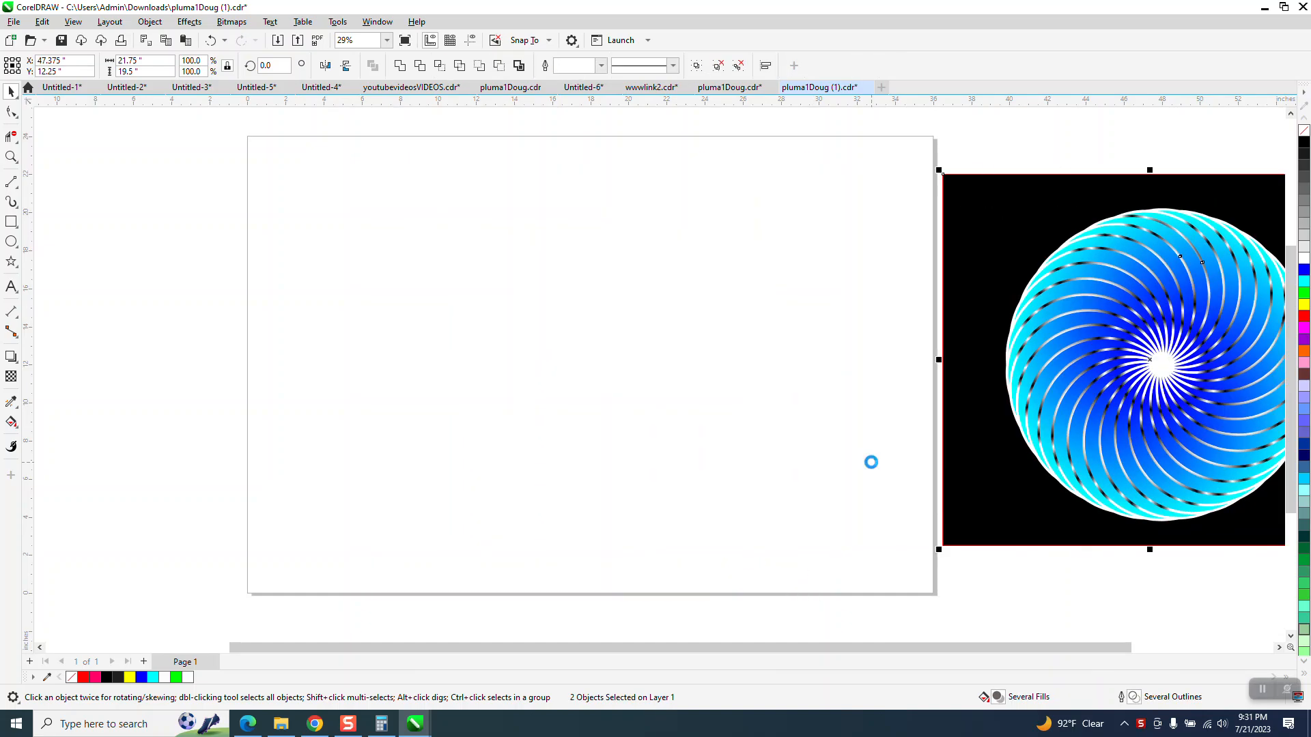
Step: Draw a circle about 13 inches in diameter and centre it on the page
{"action": "left_click", "coordinate": [11, 241]}
{"action": "left_click_drag", "start_coordinate": [709, 246], "coordinate": [457, 498]}
{"action": "key", "text": "p"}
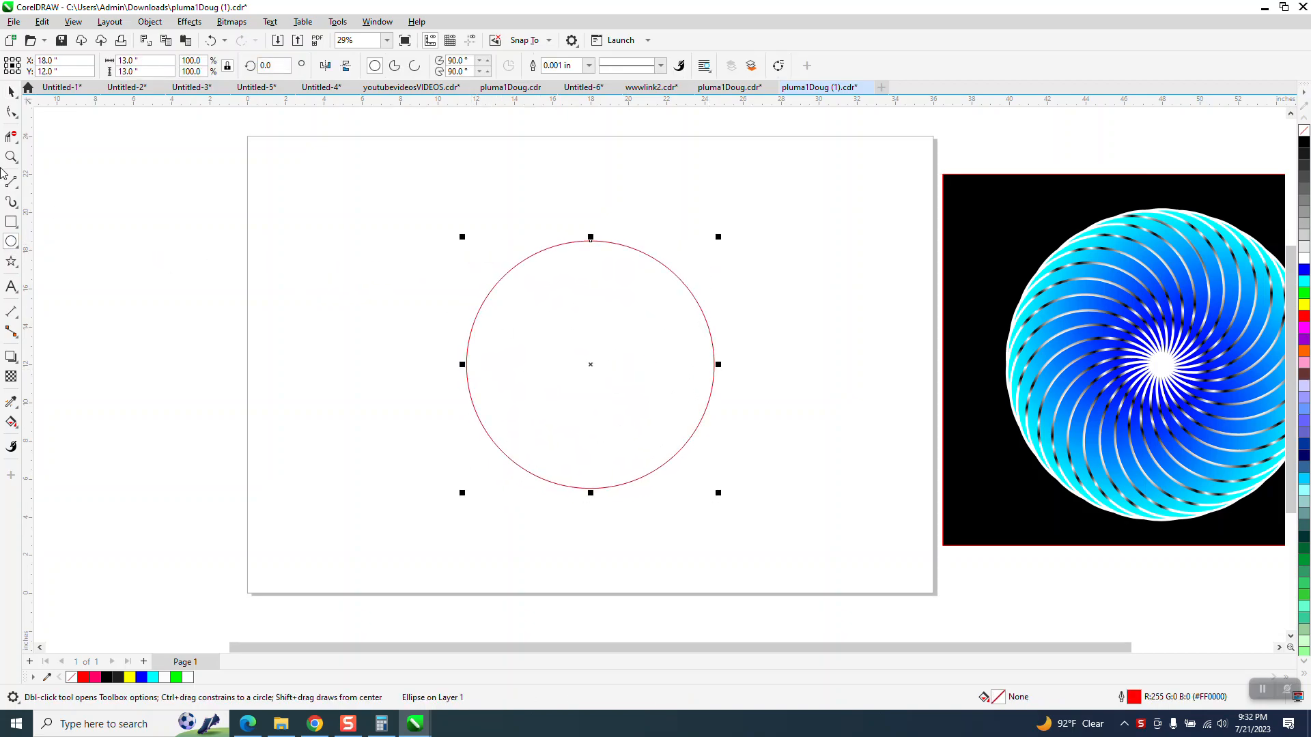
Step: Set the circle's rotation centre at its bottom edge and rotate a copy by 12 degrees
{"action": "left_click", "coordinate": [11, 92]}
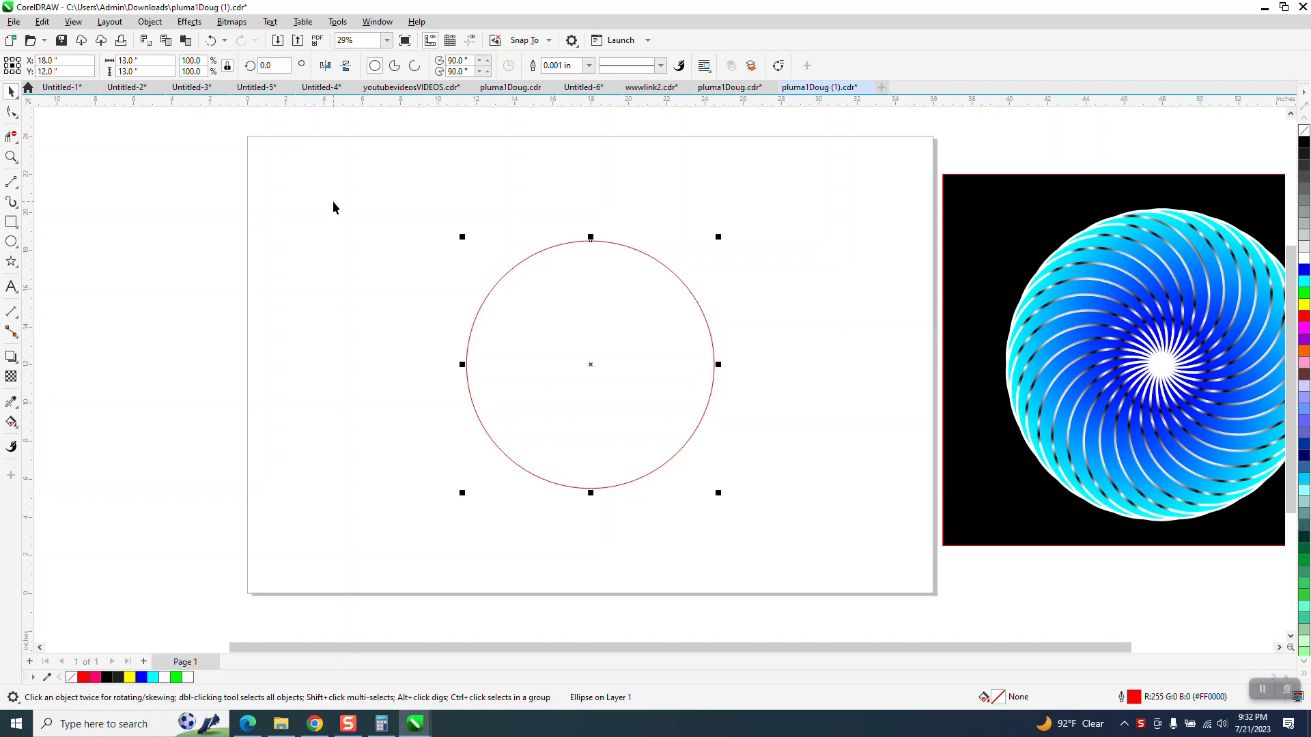
{"action": "left_click", "coordinate": [588, 363]}
{"action": "left_click_drag", "start_coordinate": [590, 490], "coordinate": [590, 489]}
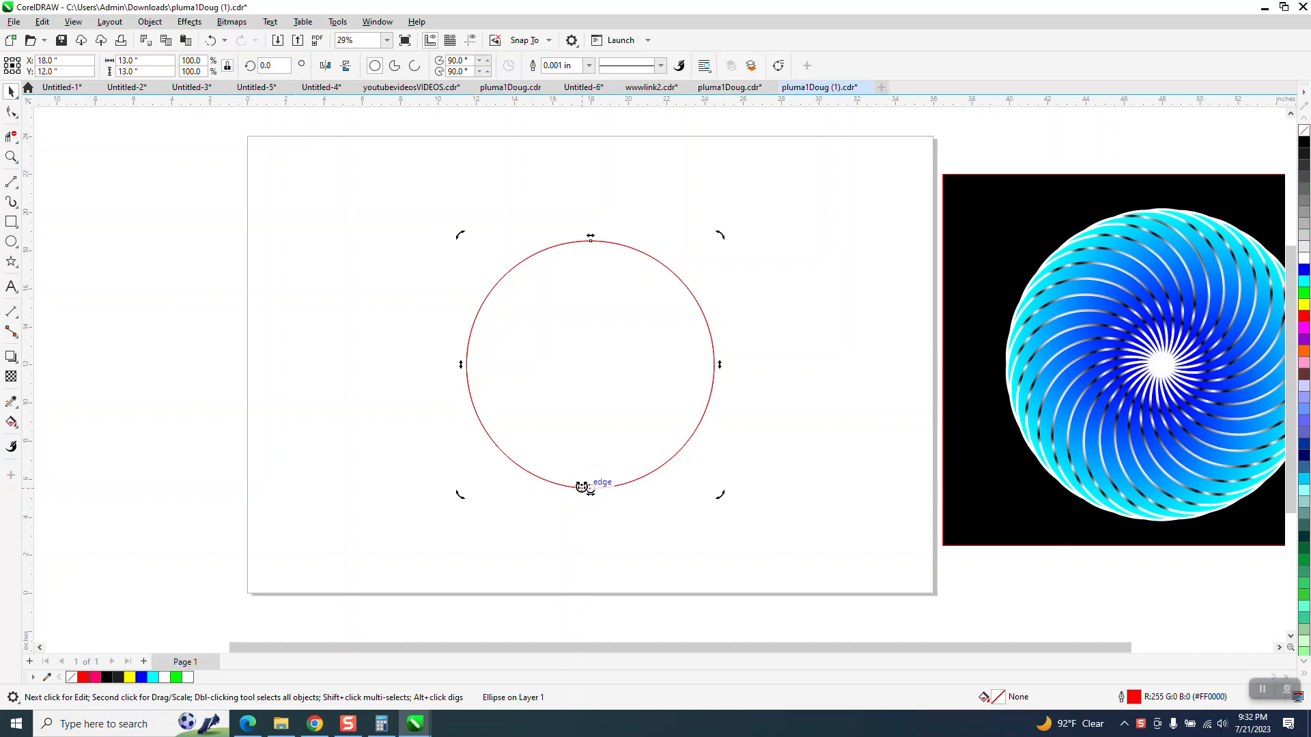
{"action": "double_click", "coordinate": [266, 71]}
{"action": "type", "text": "12"}
{"action": "key", "text": "Return"}
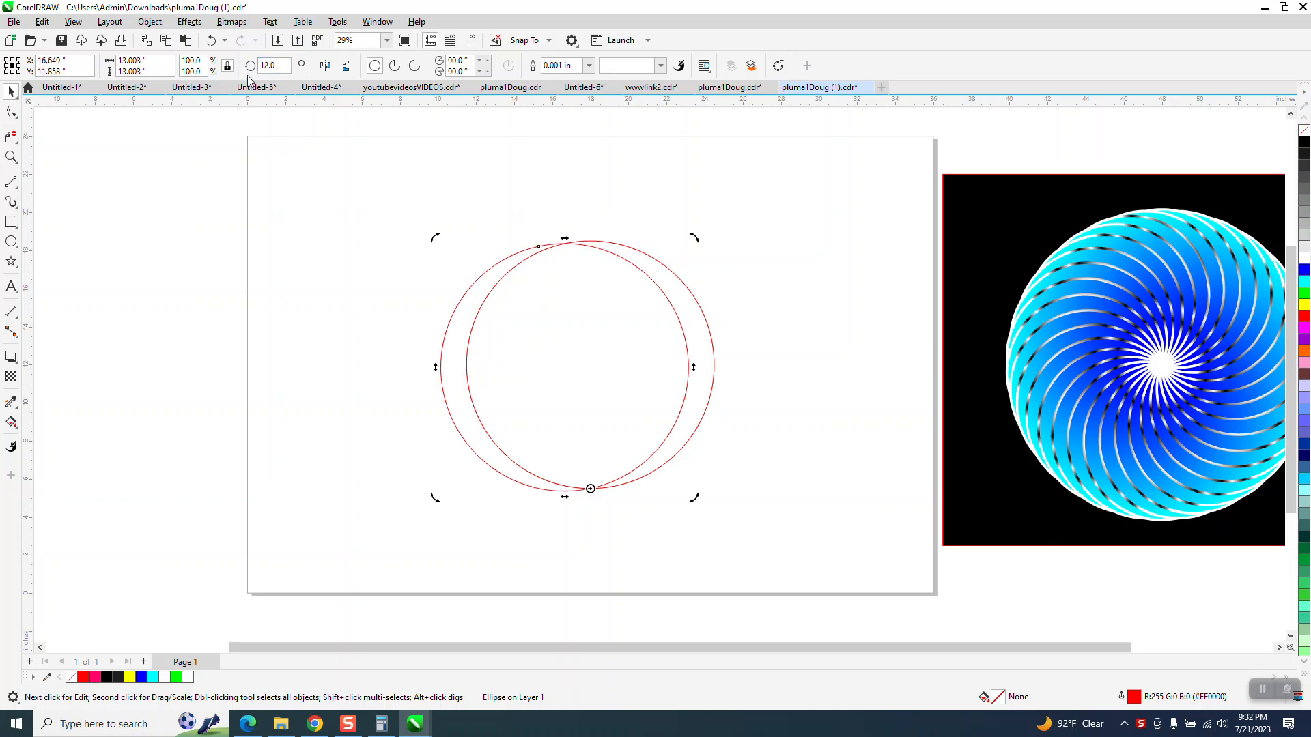
Step: Smart-fill the right-hand crescent between the circles in blue without an outline, and move the filled shape 5 inches to the right
{"action": "left_click", "coordinate": [14, 423]}
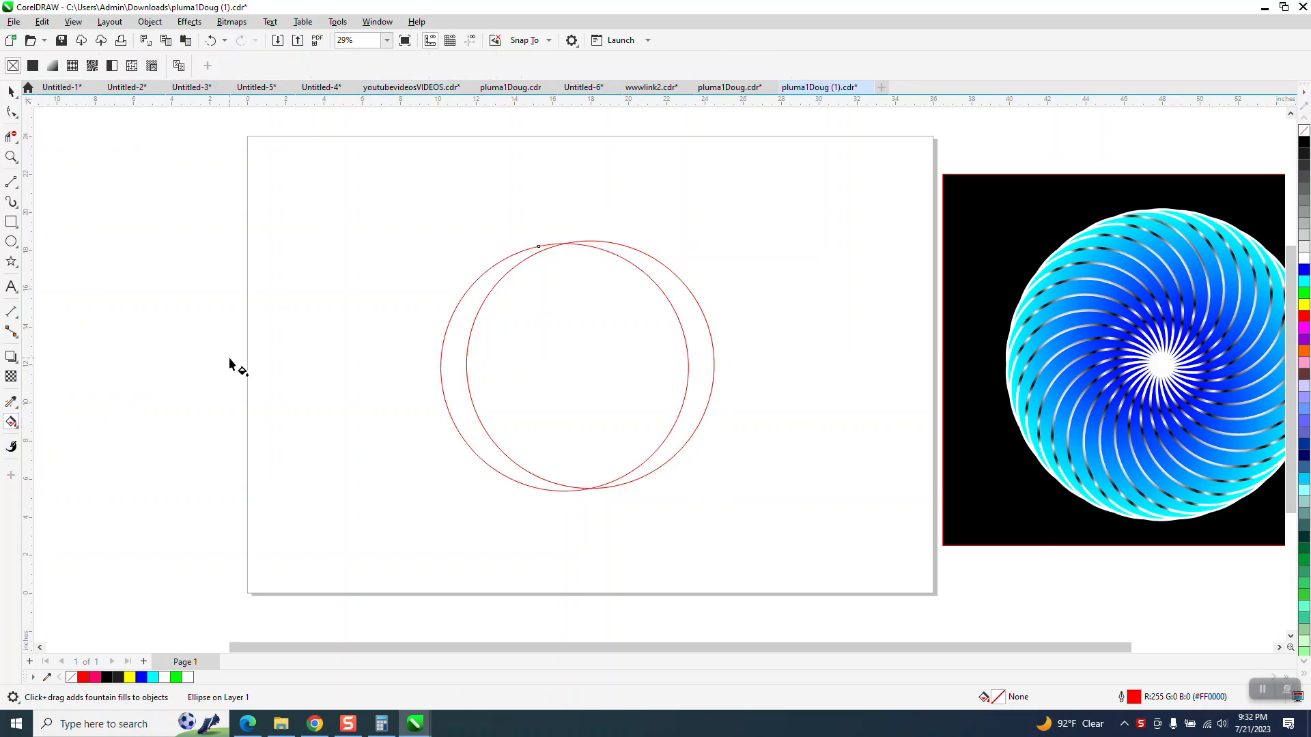
{"action": "left_click", "coordinate": [18, 433]}
{"action": "left_click", "coordinate": [62, 439]}
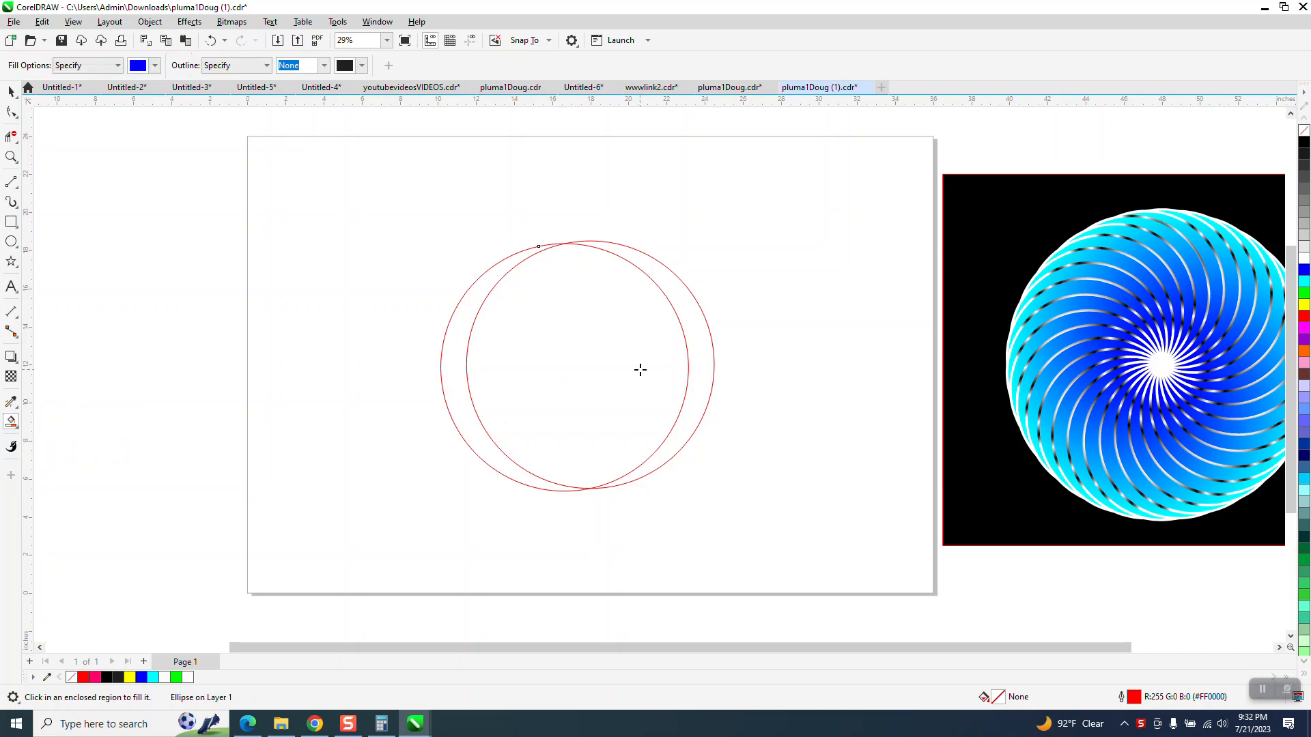
{"action": "left_click", "coordinate": [698, 357]}
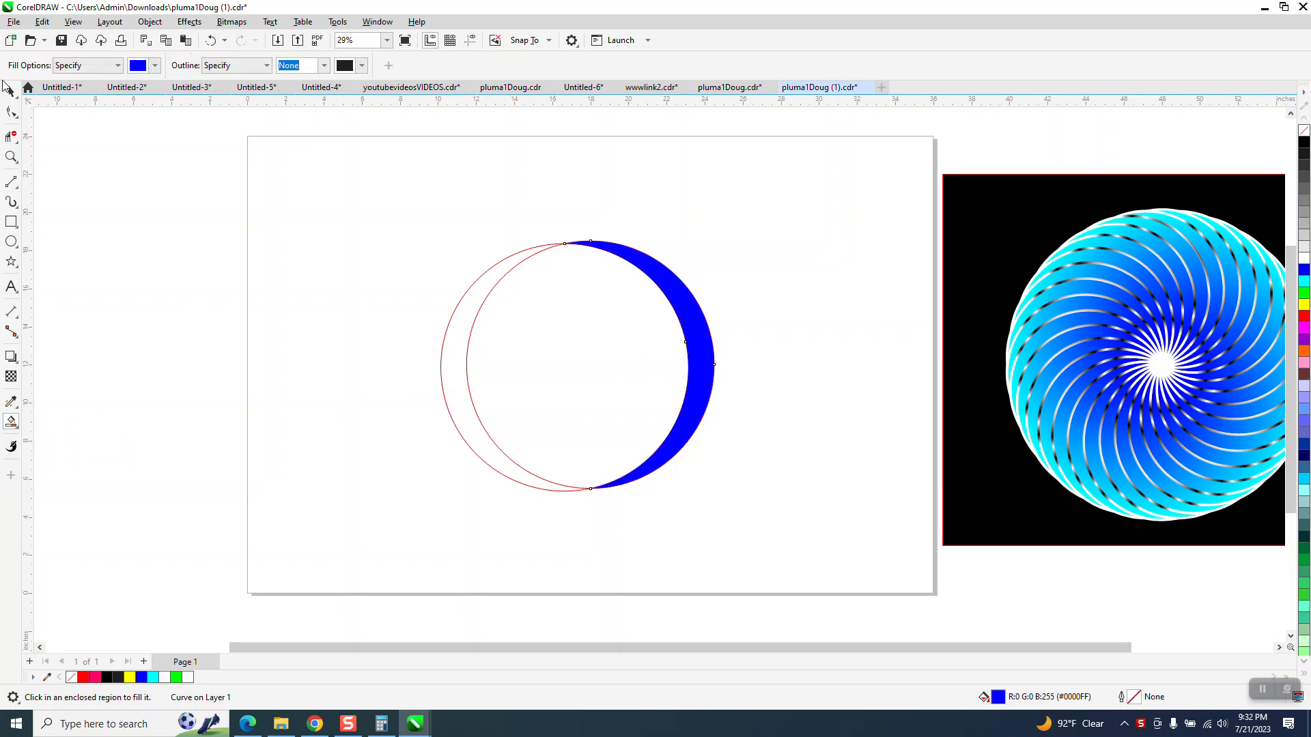
{"action": "left_click", "coordinate": [8, 90]}
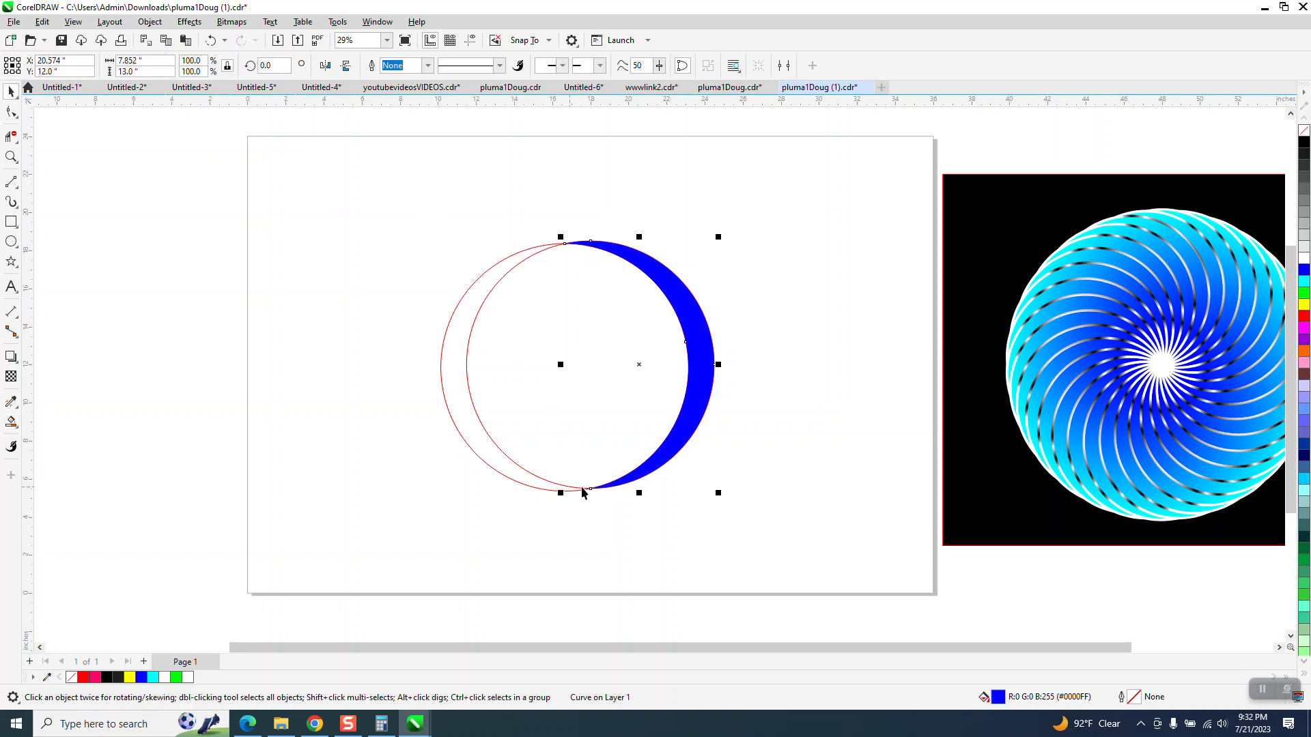
{"action": "key", "text": "Right"}
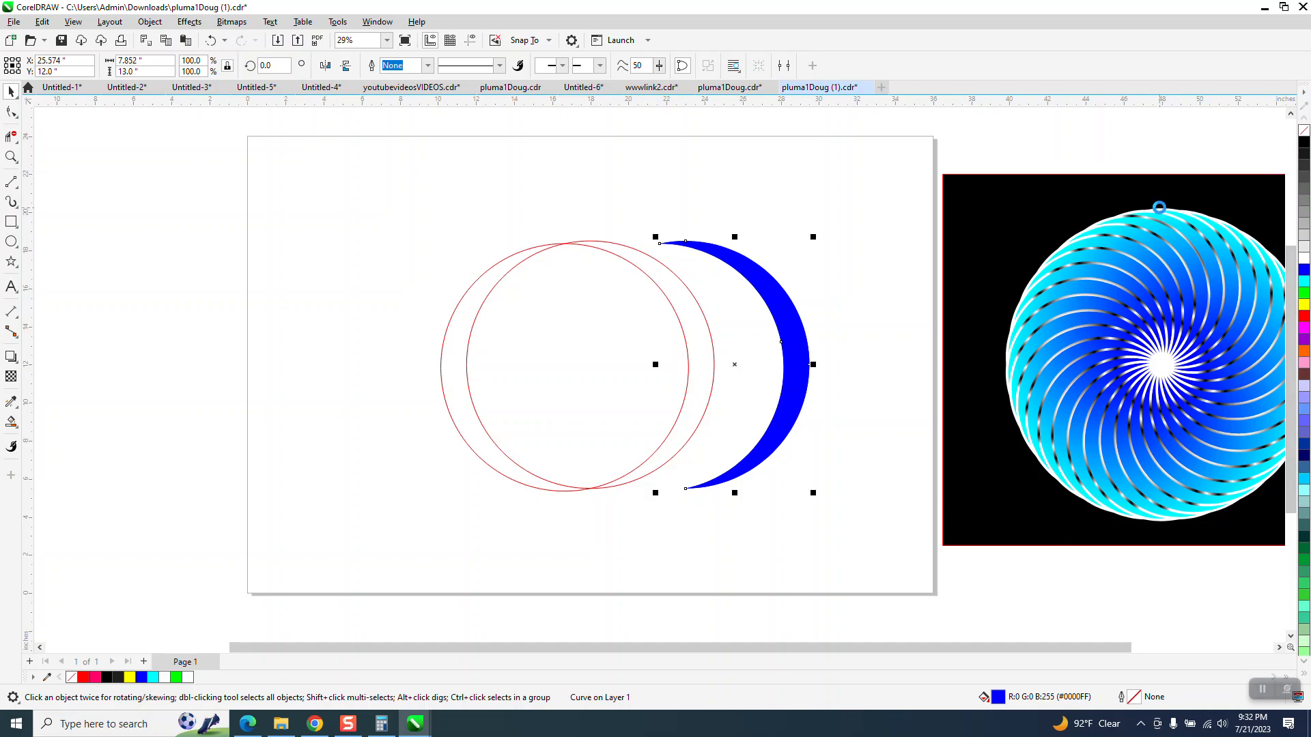
Step: Duplicate the blue crescent 5 inches to its right, giving the copy no fill and a black outline
{"action": "key", "text": "ctrl+d"}
{"action": "left_click", "coordinate": [1302, 131]}
{"action": "right_click", "coordinate": [1301, 143]}
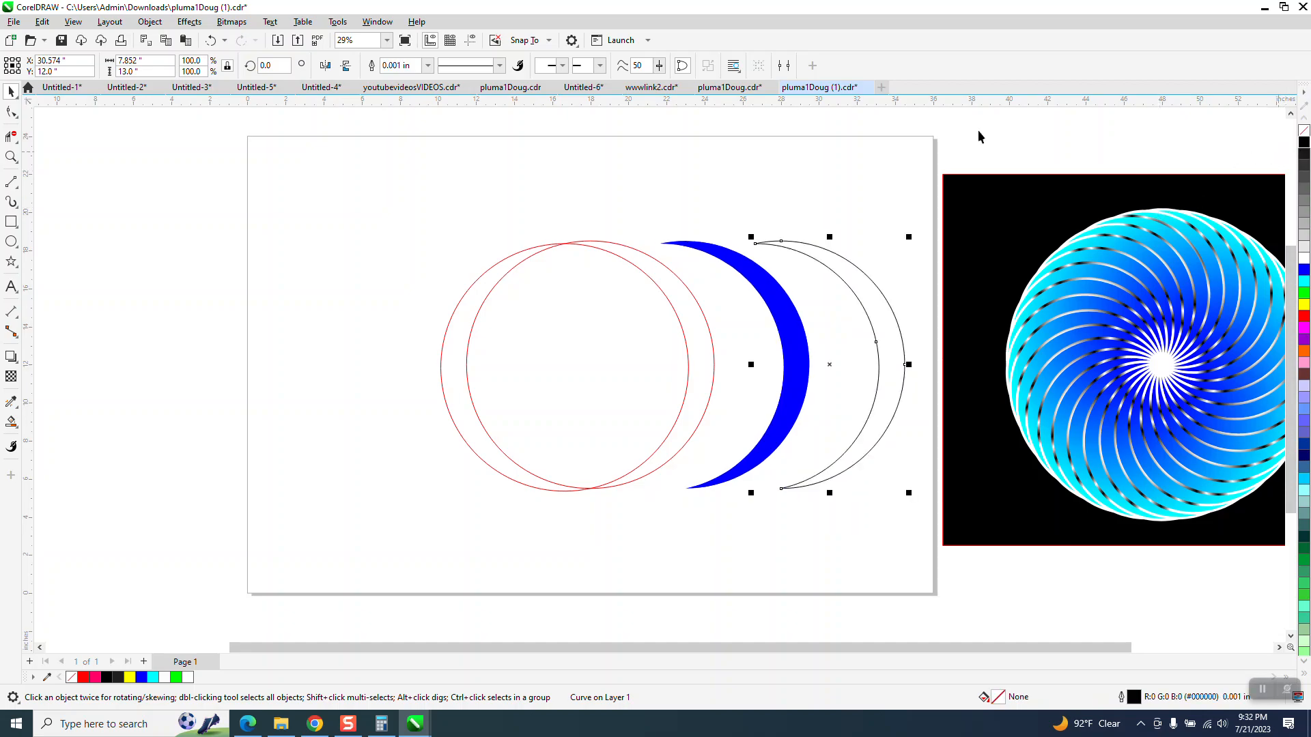
Step: Set the copied crescent's outline width to 0.125 in and convert the outline to an object
{"action": "left_click", "coordinate": [429, 66]}
{"action": "left_click", "coordinate": [403, 198]}
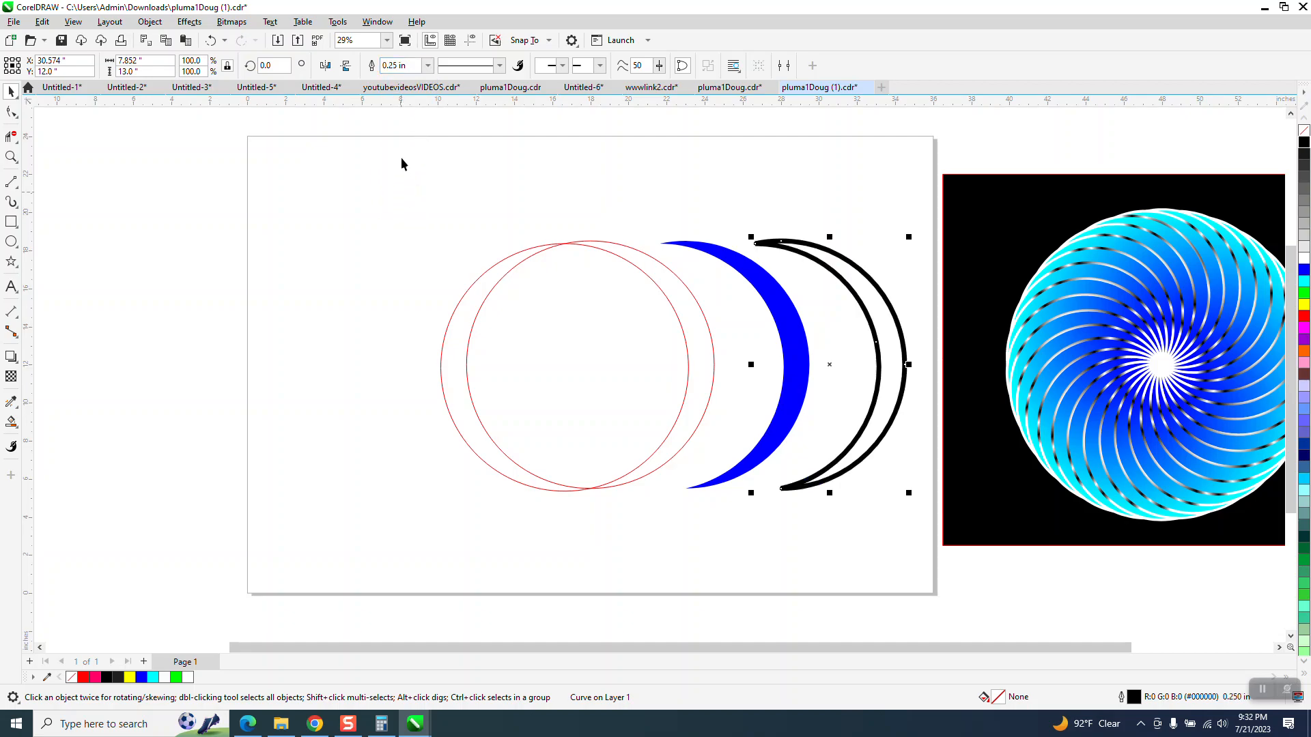
{"action": "left_click", "coordinate": [427, 65]}
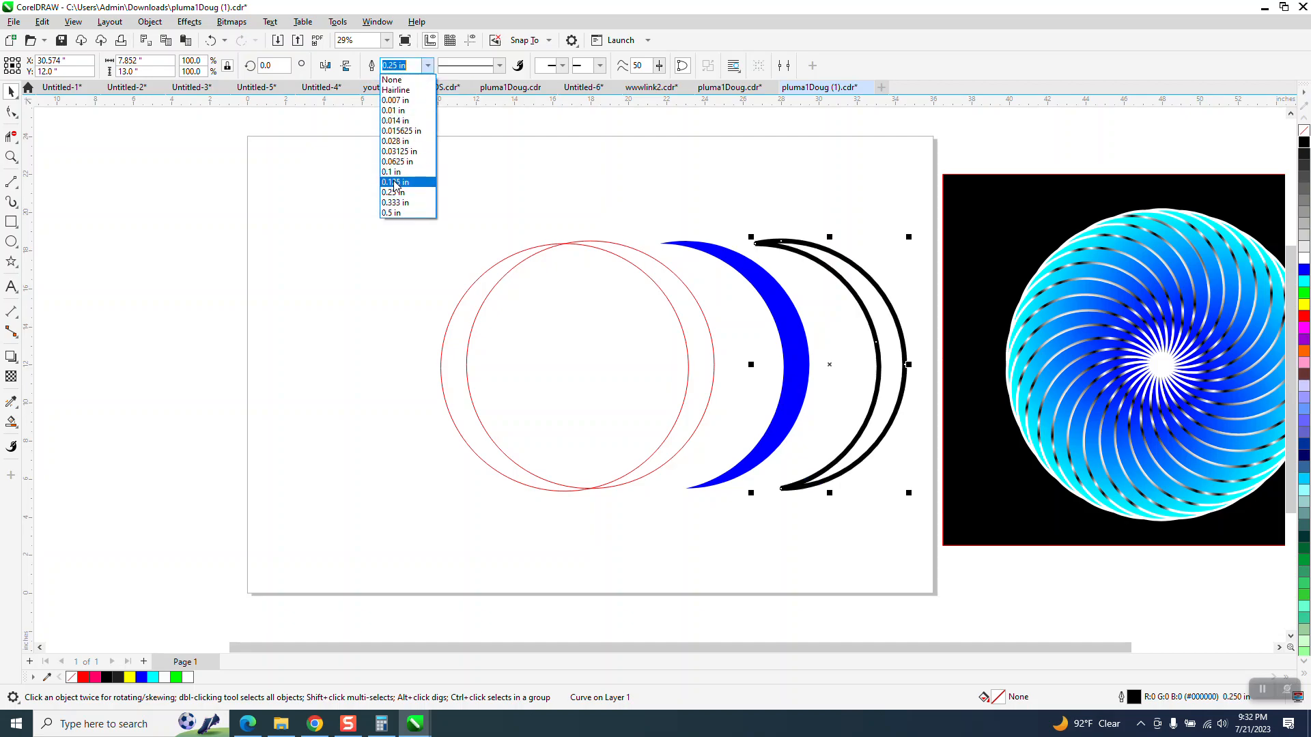
{"action": "left_click", "coordinate": [391, 187]}
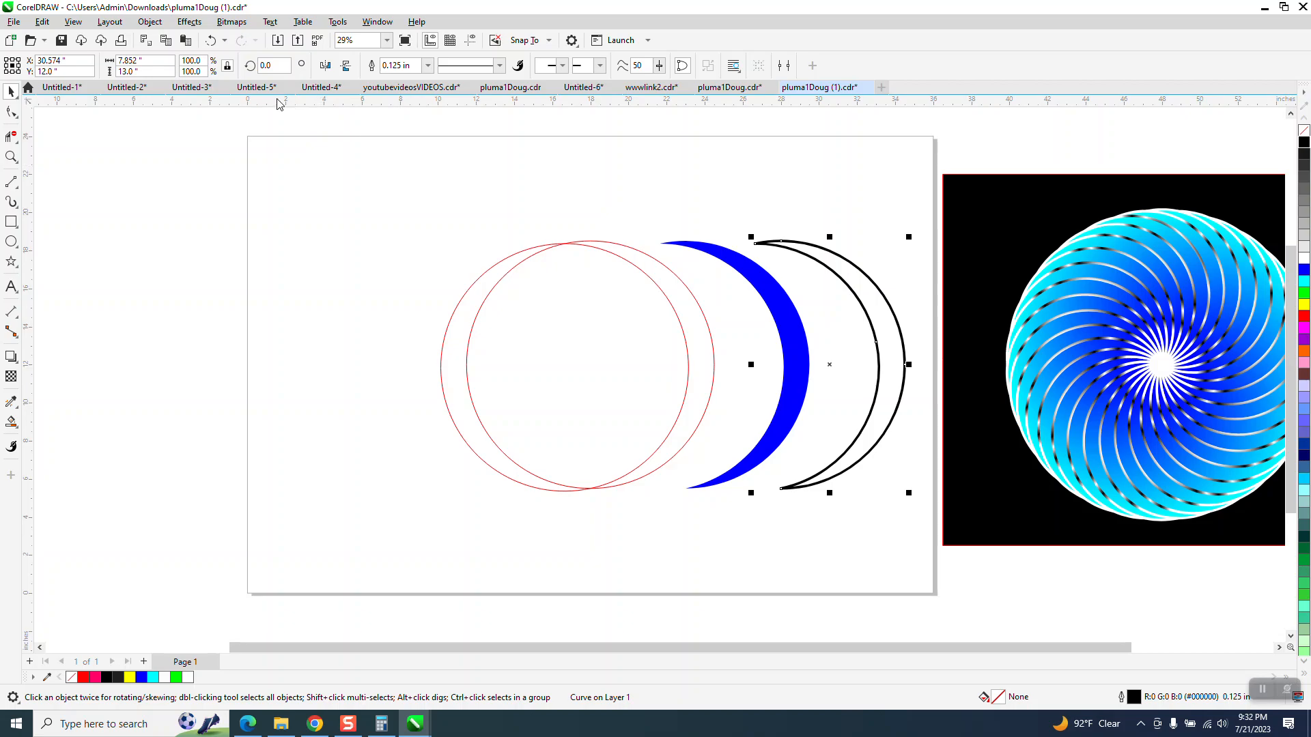
{"action": "left_click", "coordinate": [149, 22]}
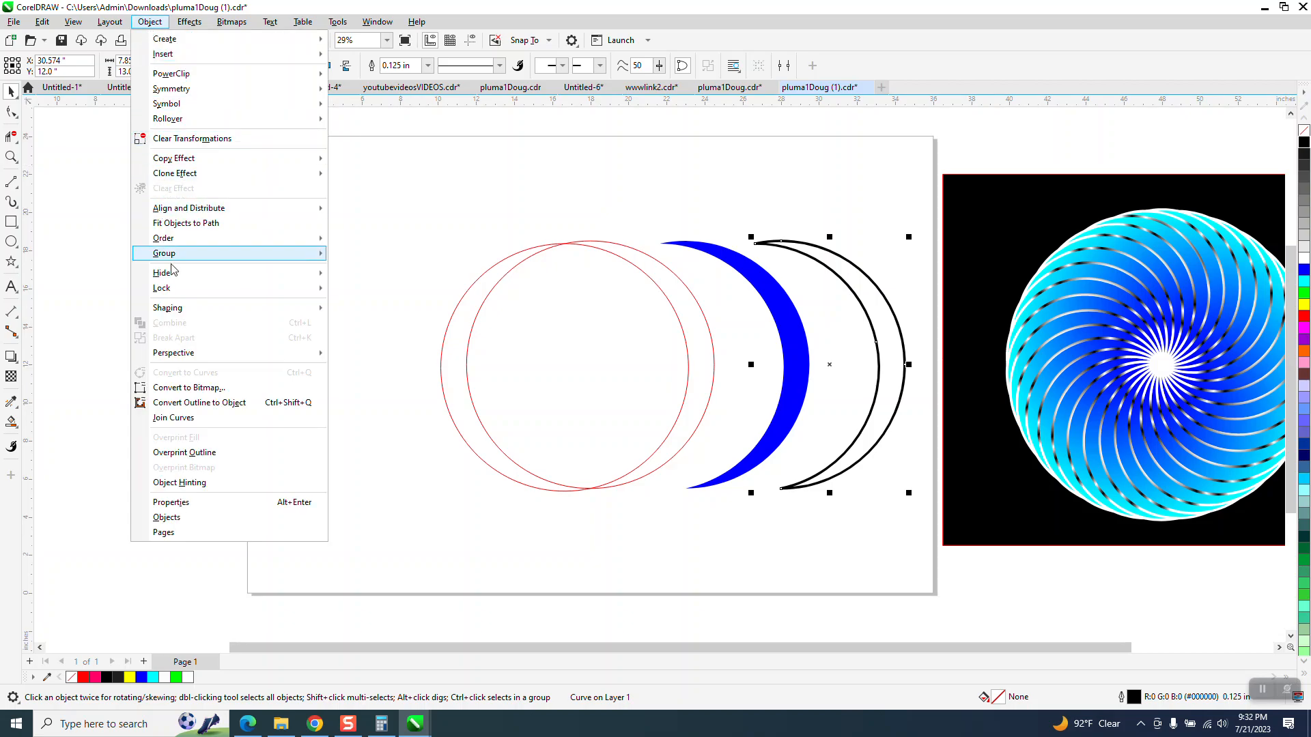
{"action": "left_click", "coordinate": [203, 403]}
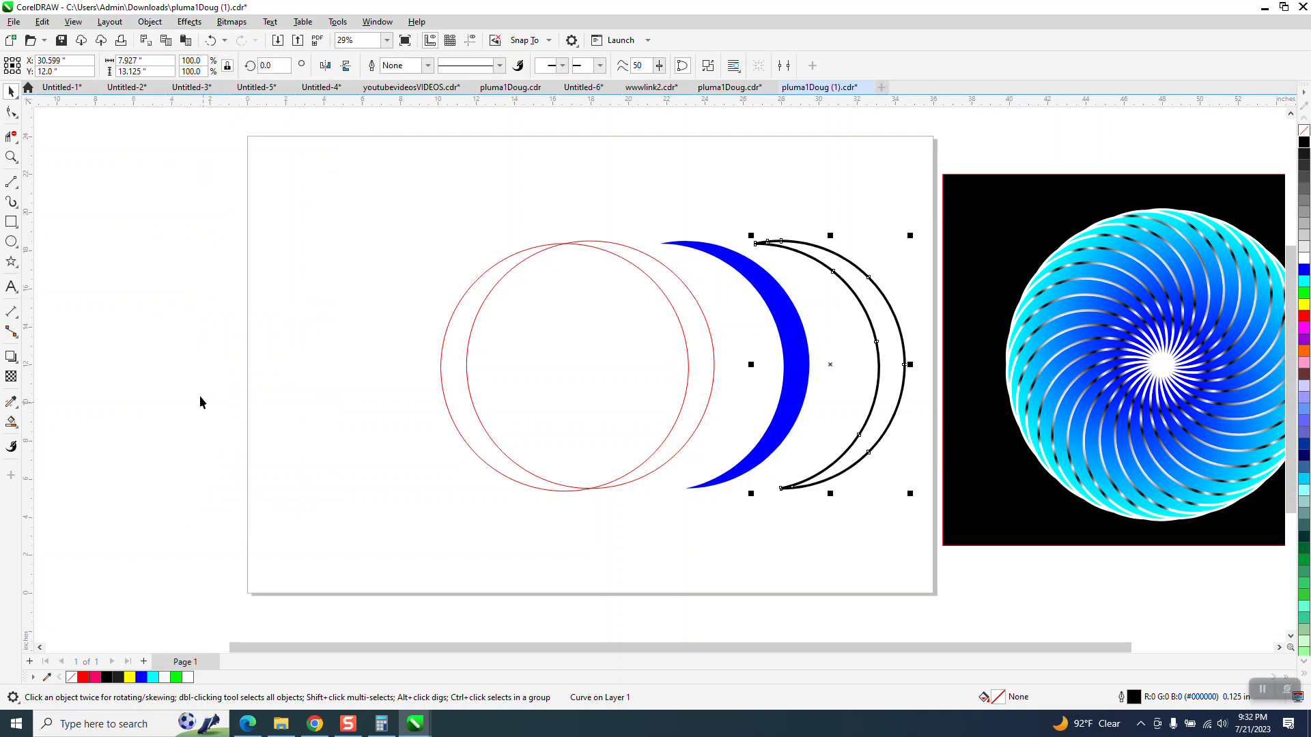
{"action": "left_click", "coordinate": [11, 156]}
{"action": "left_click_drag", "start_coordinate": [682, 197], "coordinate": [1066, 585]}
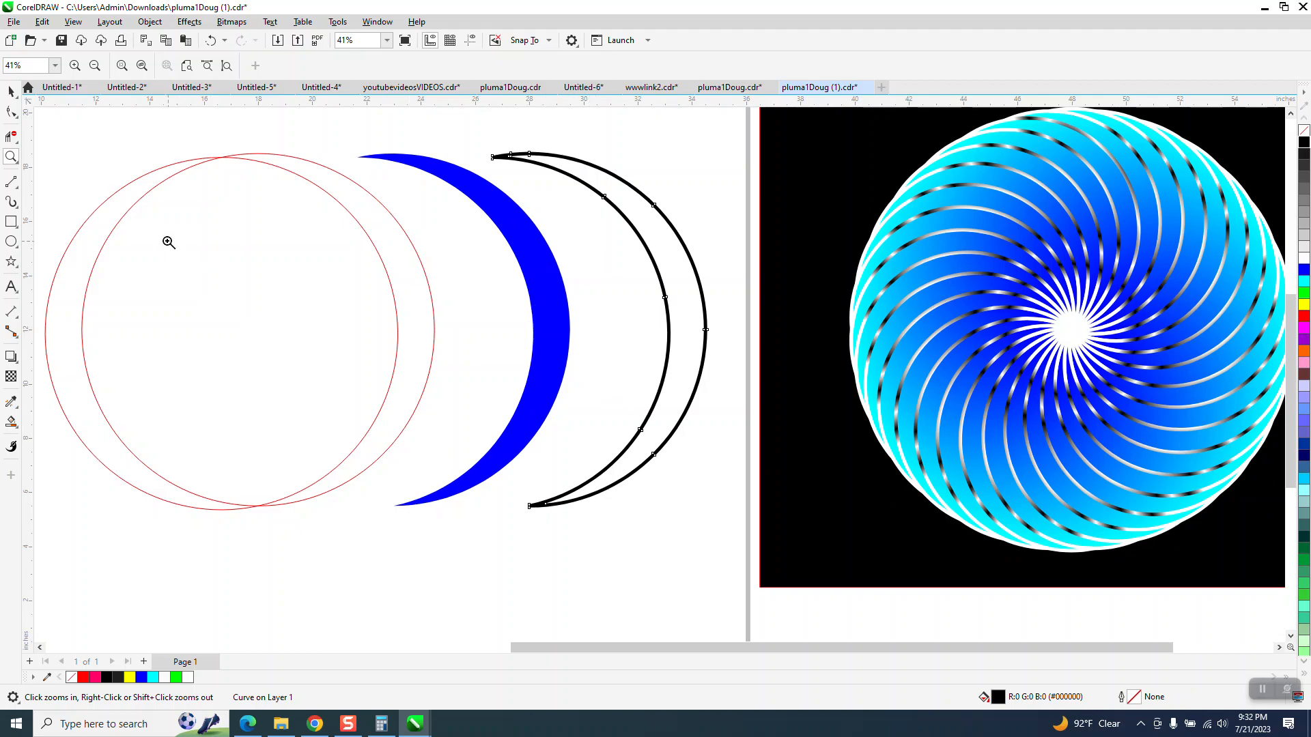
{"action": "left_click", "coordinate": [17, 429]}
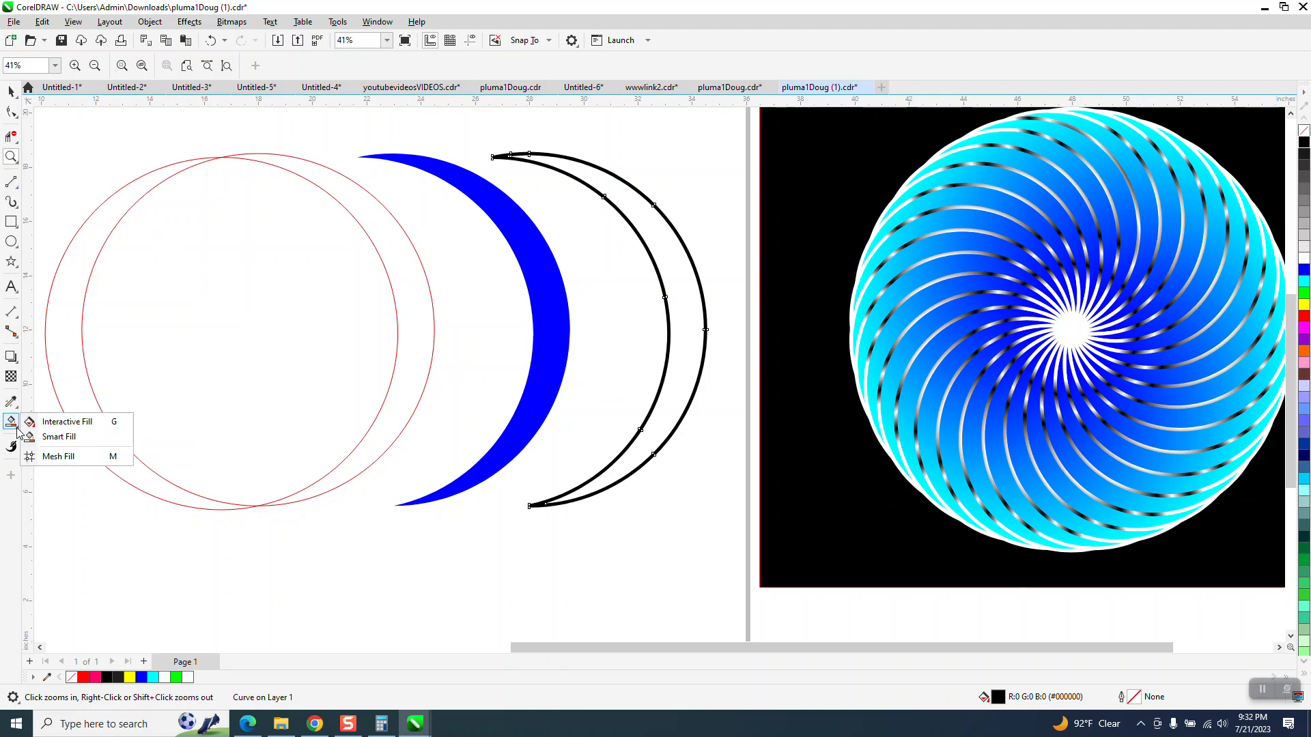
{"action": "left_click", "coordinate": [520, 431]}
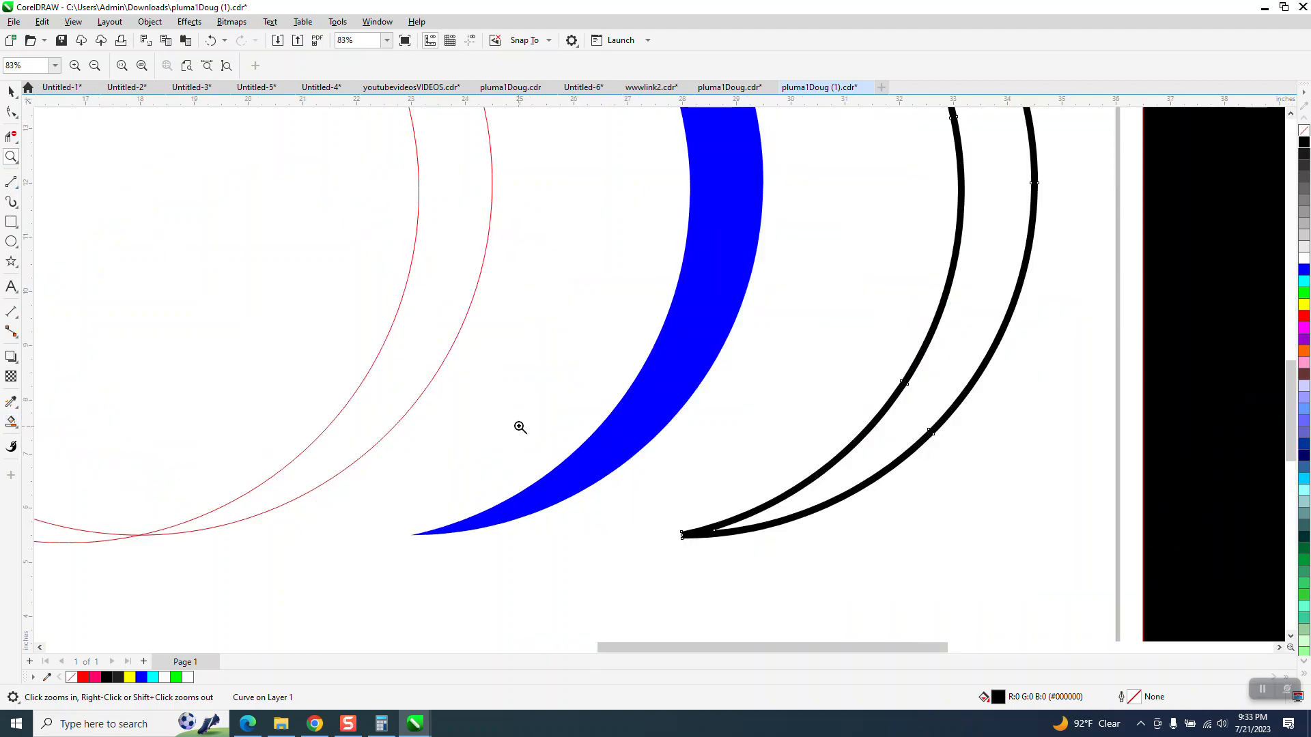
{"action": "scroll", "coordinate": [556, 404], "scroll_direction": "down", "scroll_amount": 2}
Step: Apply a linear fountain fill to the blue crescent, running from blue at the lower tip to cyan at the upper tip
{"action": "left_click", "coordinate": [12, 91]}
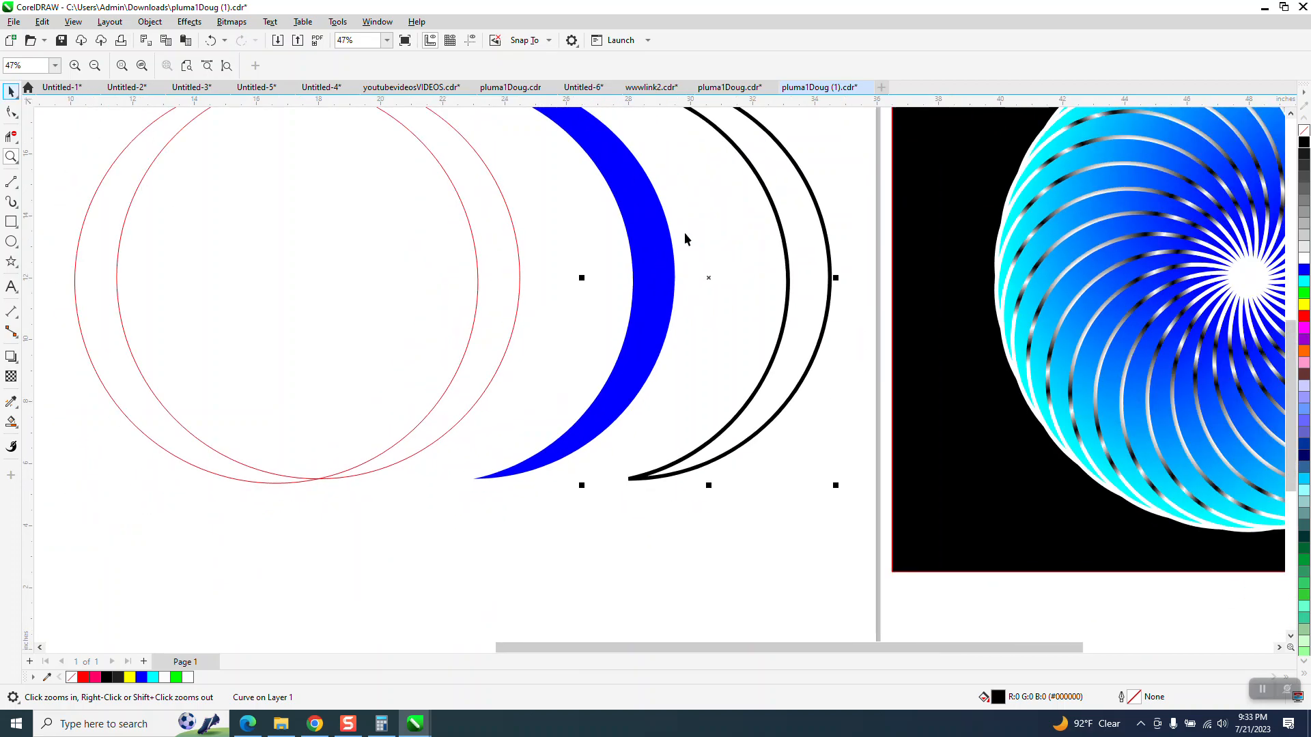
{"action": "left_click", "coordinate": [657, 247]}
{"action": "left_click", "coordinate": [16, 429]}
{"action": "left_click", "coordinate": [48, 421]}
{"action": "scroll", "coordinate": [389, 509], "scroll_direction": "down", "scroll_amount": 1}
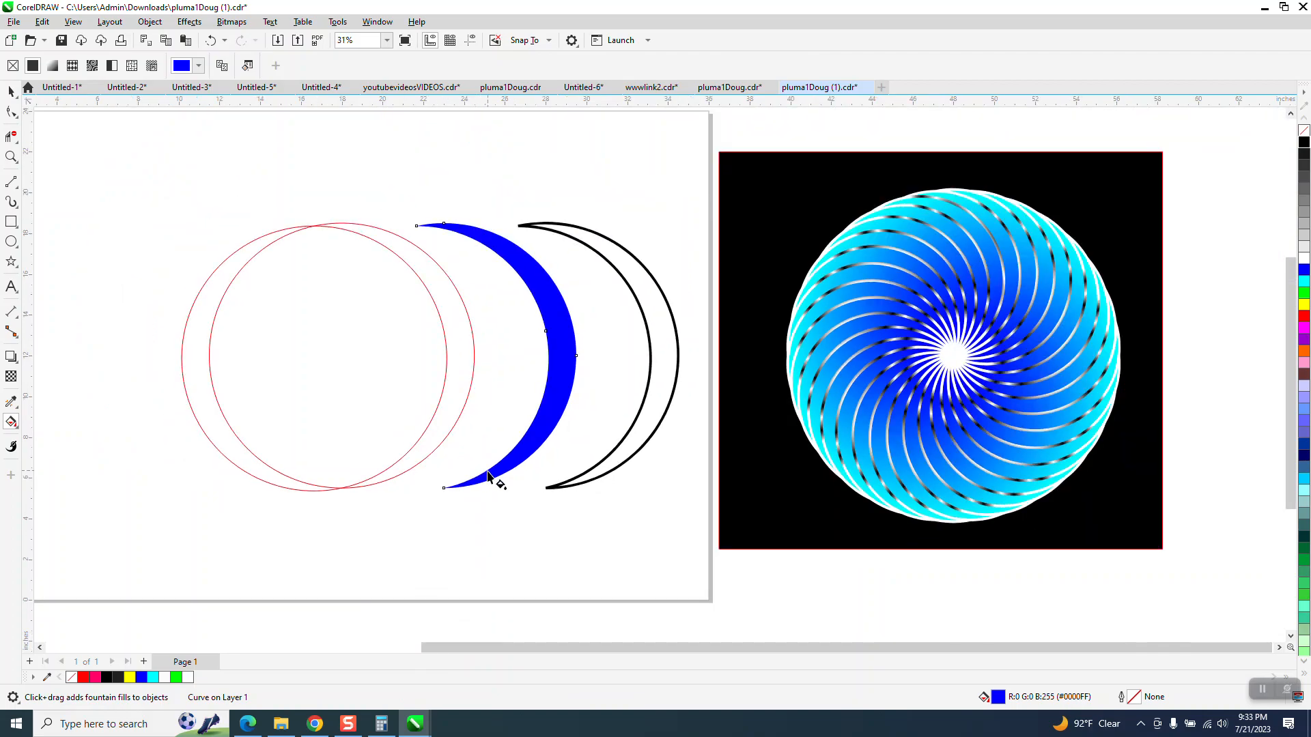
{"action": "left_click_drag", "start_coordinate": [497, 476], "coordinate": [479, 223]}
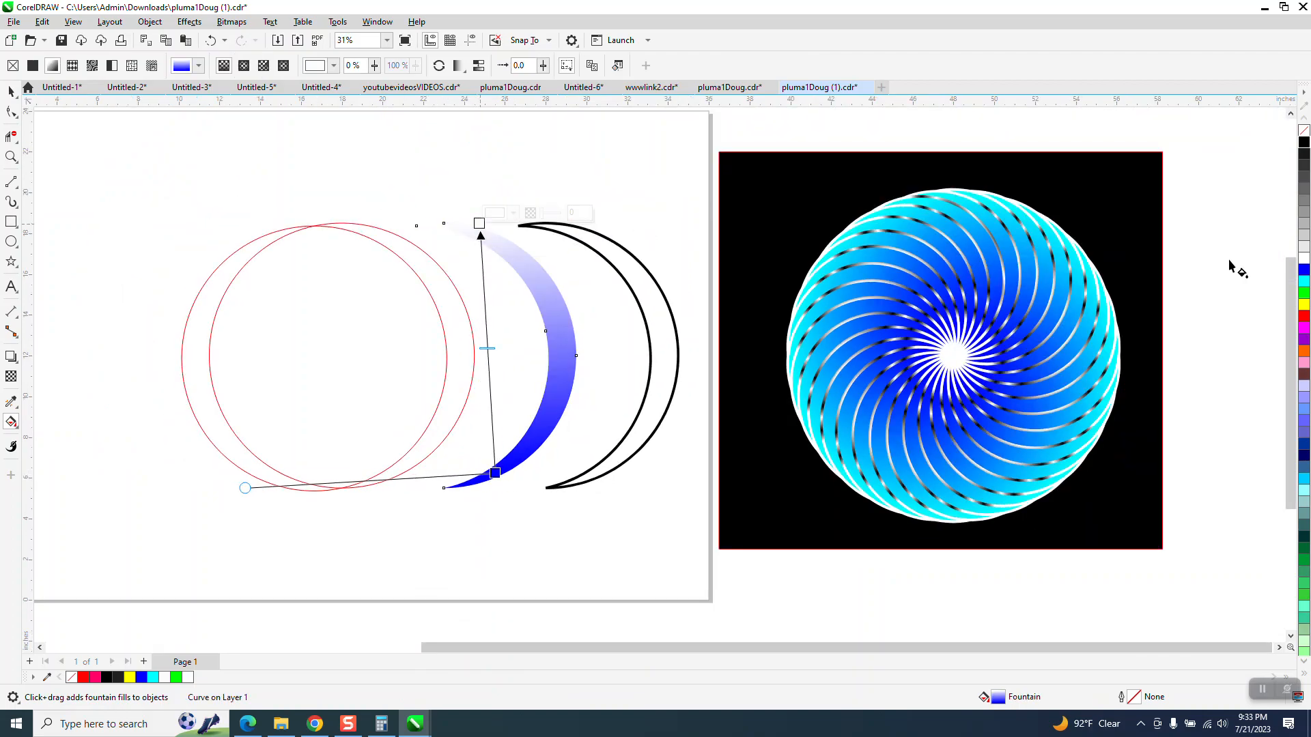
{"action": "left_click_drag", "start_coordinate": [1303, 283], "coordinate": [479, 224]}
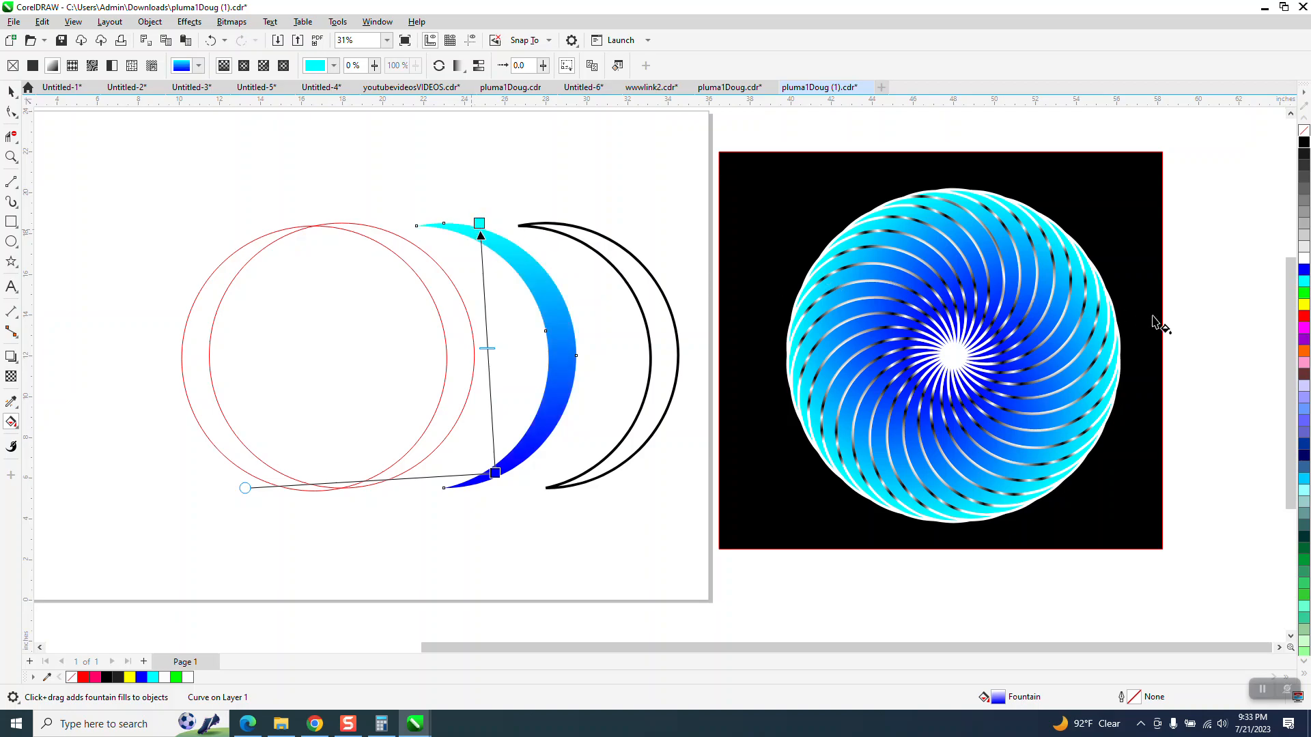
Step: Add green, yellow and blue colour stops along the crescent's gradient: green midway, yellow below it and blue just above it
{"action": "left_click_drag", "start_coordinate": [1304, 292], "coordinate": [487, 354]}
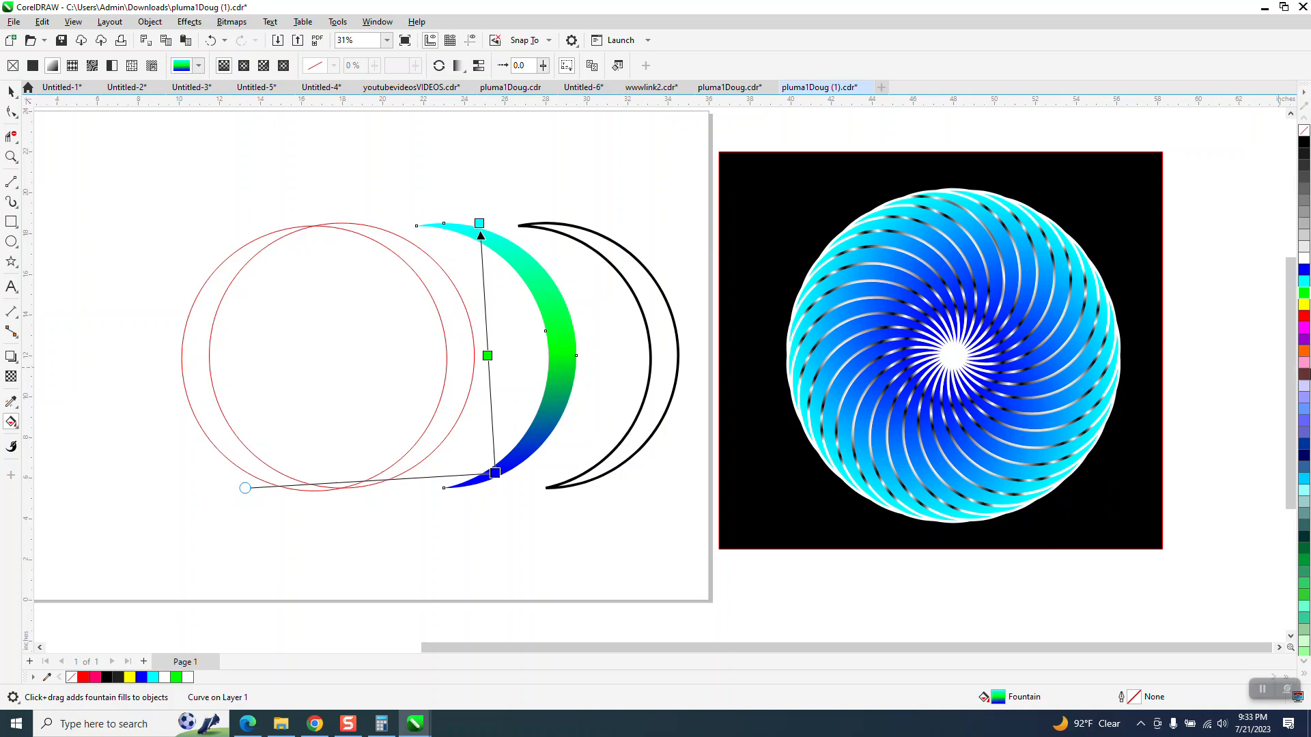
{"action": "left_click_drag", "start_coordinate": [1304, 308], "coordinate": [490, 401]}
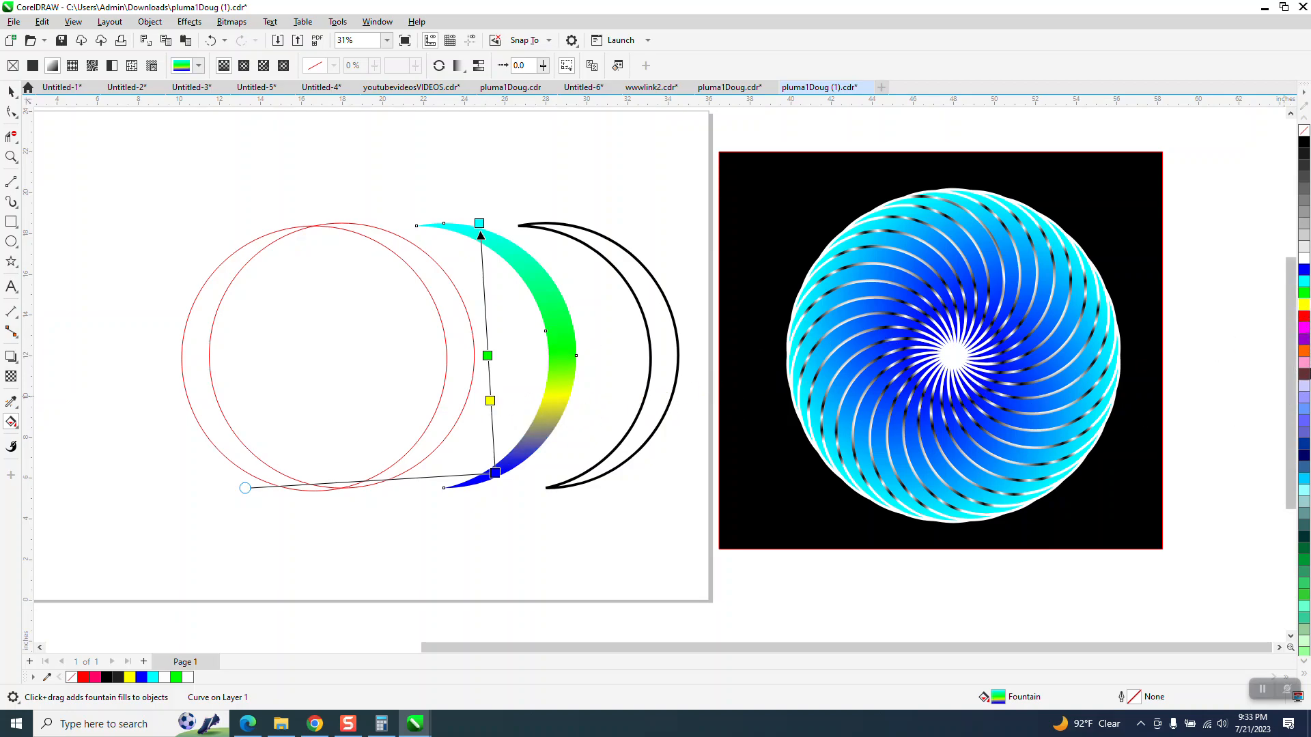
{"action": "left_click_drag", "start_coordinate": [1304, 271], "coordinate": [484, 335]}
Step: Apply a black-and-white fountain fill to the outline crescent and change it to an elliptical gradient
{"action": "left_click", "coordinate": [10, 91]}
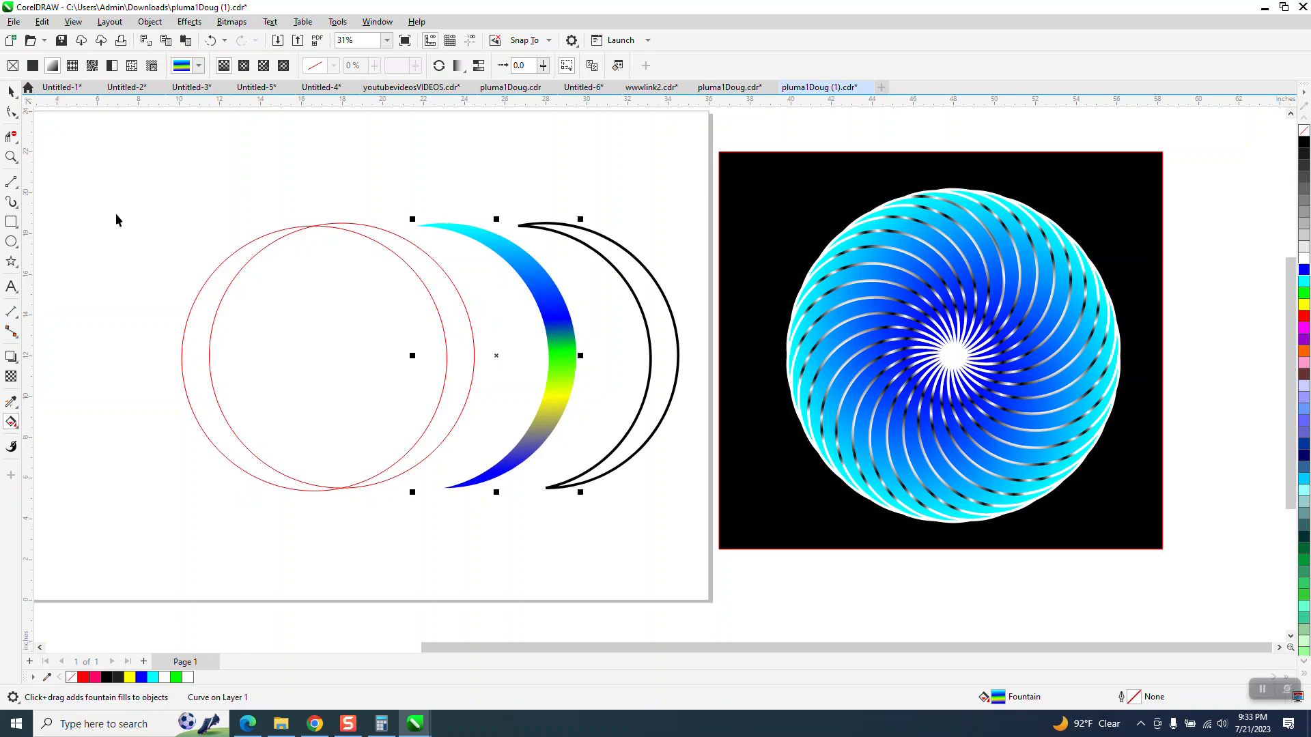
{"action": "left_click", "coordinate": [643, 316]}
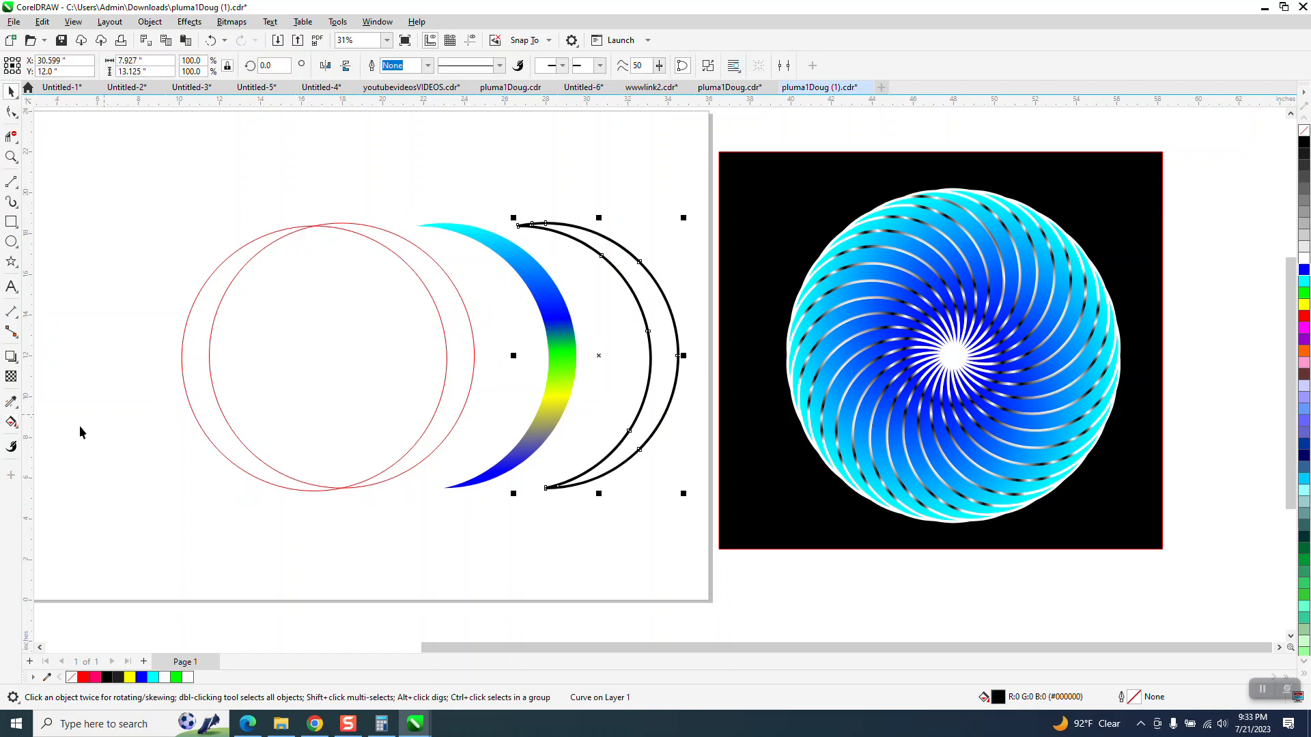
{"action": "left_click", "coordinate": [11, 422]}
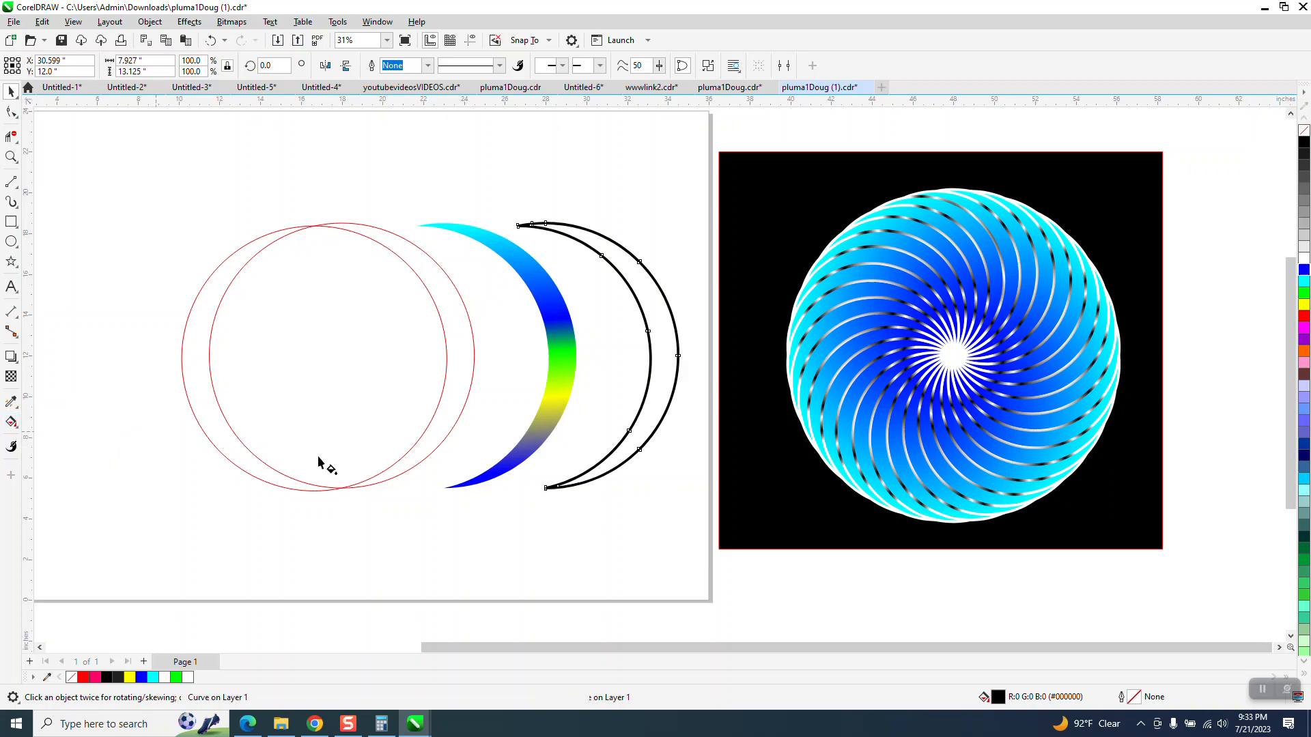
{"action": "left_click_drag", "start_coordinate": [566, 490], "coordinate": [591, 200]}
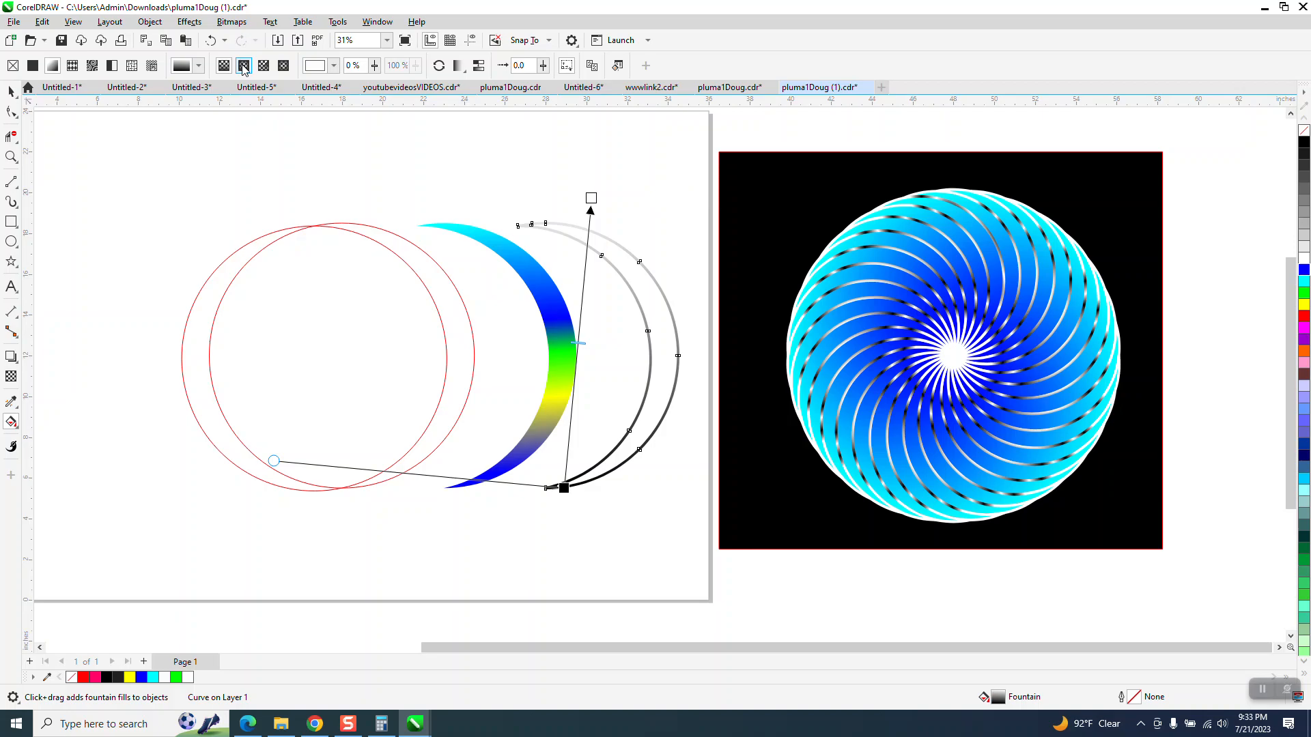
{"action": "left_click", "coordinate": [244, 66]}
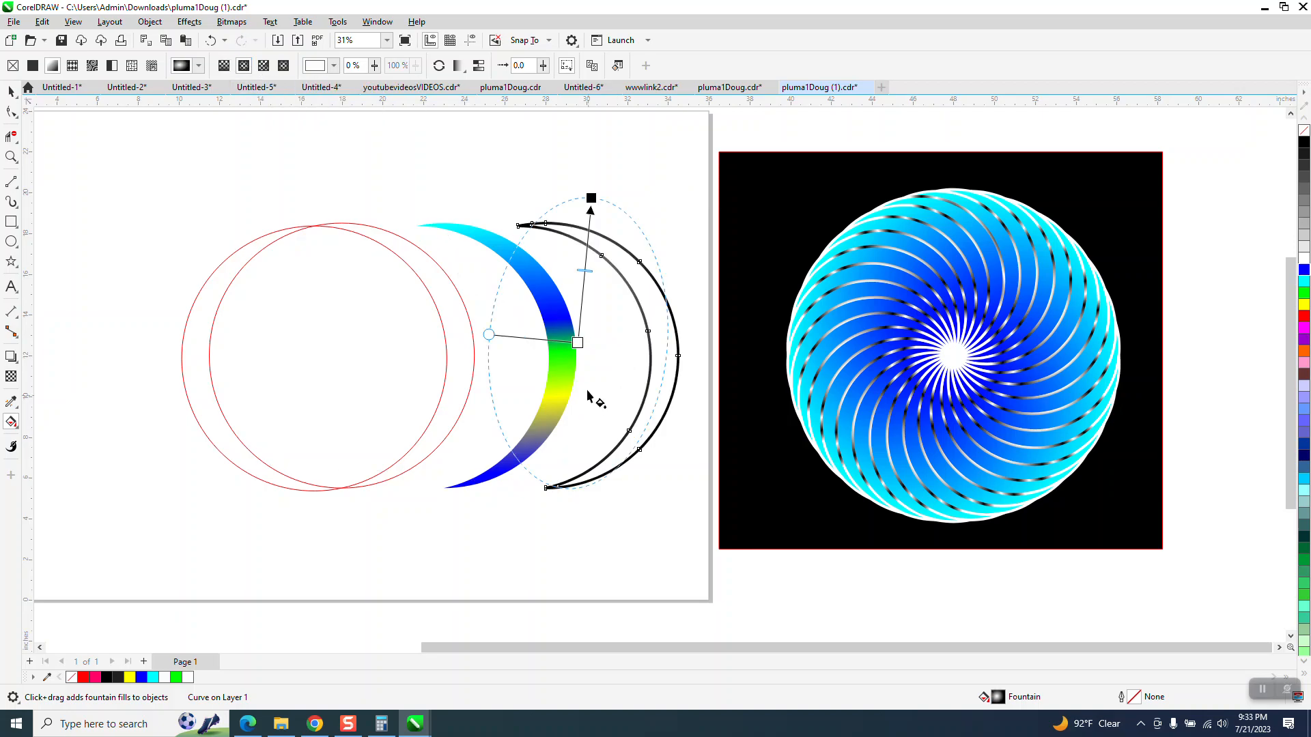
Step: Enlarge and tilt the elliptical gradient by its handles so that it reaches well beyond both tips of the outline crescent
{"action": "left_click_drag", "start_coordinate": [591, 199], "coordinate": [592, 167]}
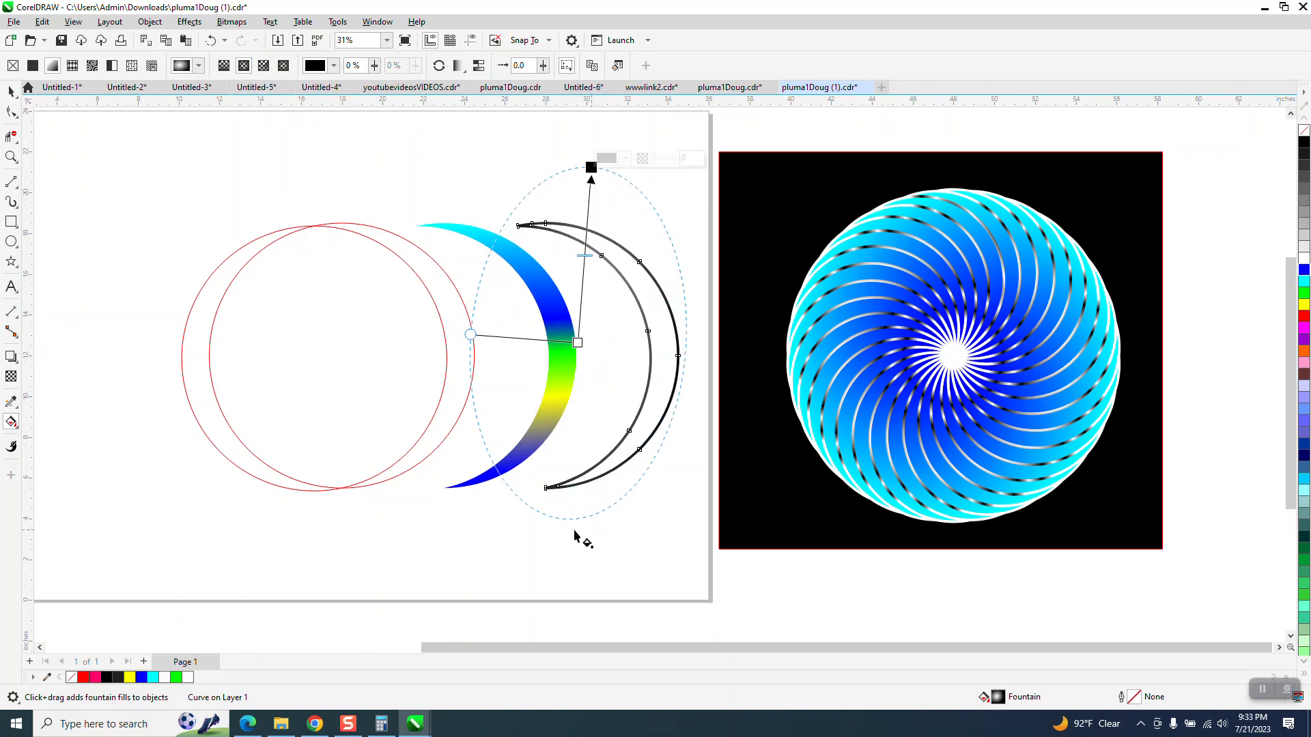
{"action": "left_click_drag", "start_coordinate": [473, 346], "coordinate": [467, 366]}
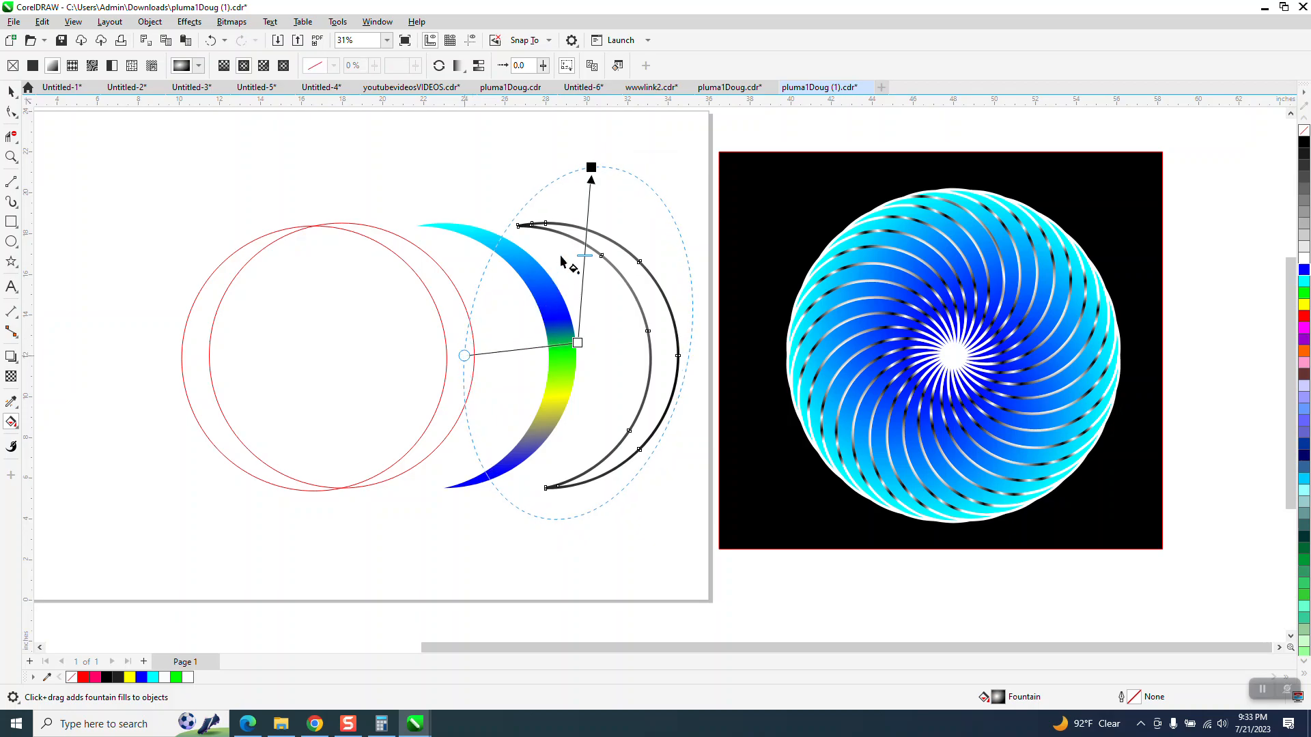
{"action": "left_click_drag", "start_coordinate": [591, 166], "coordinate": [576, 156]}
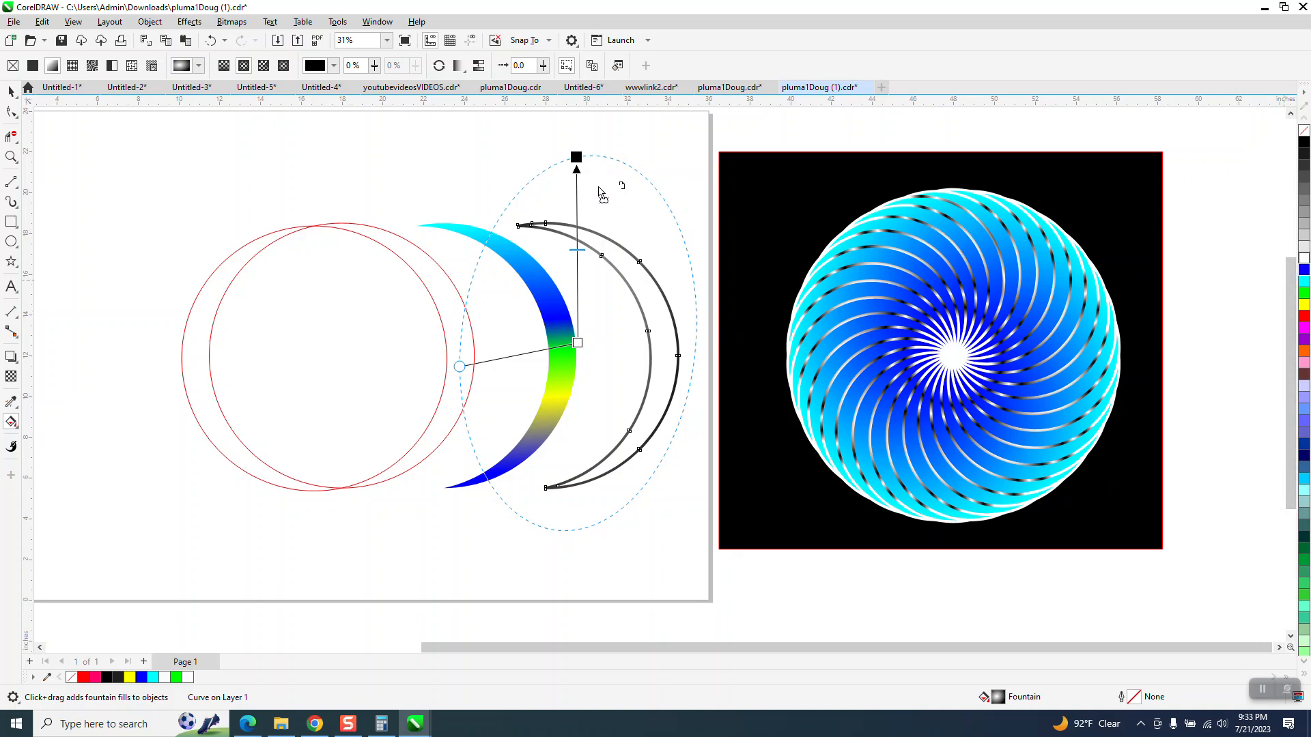
Step: Add a white colour stop near the outer end of the outline crescent's elliptical gradient and four black stops along it
{"action": "double_click", "coordinate": [577, 193]}
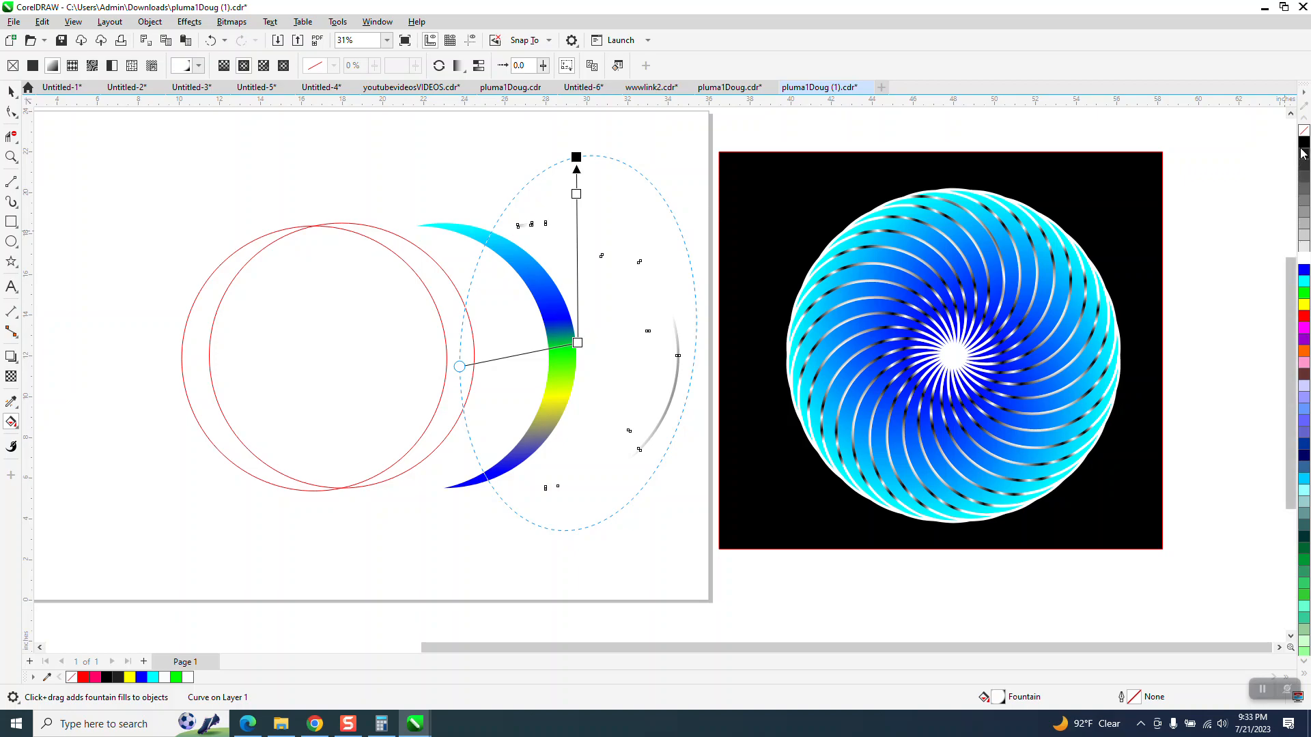
{"action": "left_click_drag", "start_coordinate": [914, 202], "coordinate": [576, 181]}
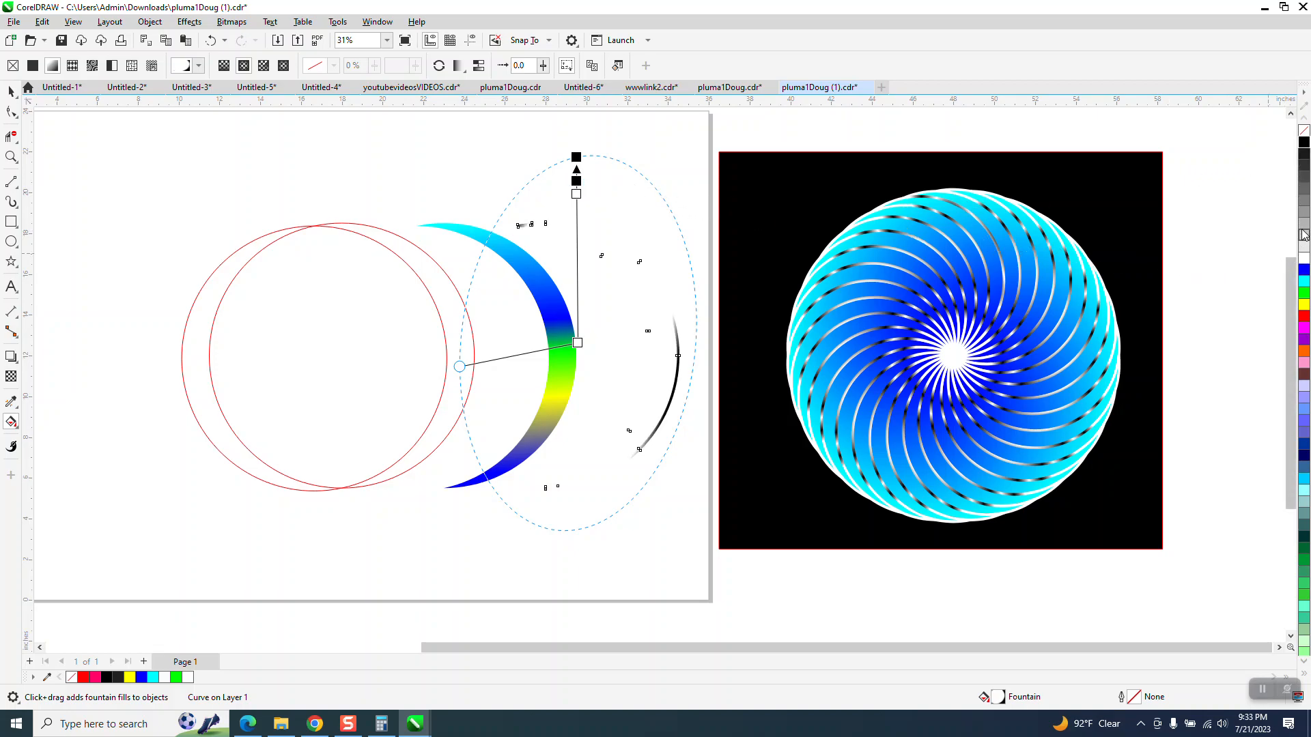
{"action": "left_click_drag", "start_coordinate": [1303, 143], "coordinate": [577, 245]}
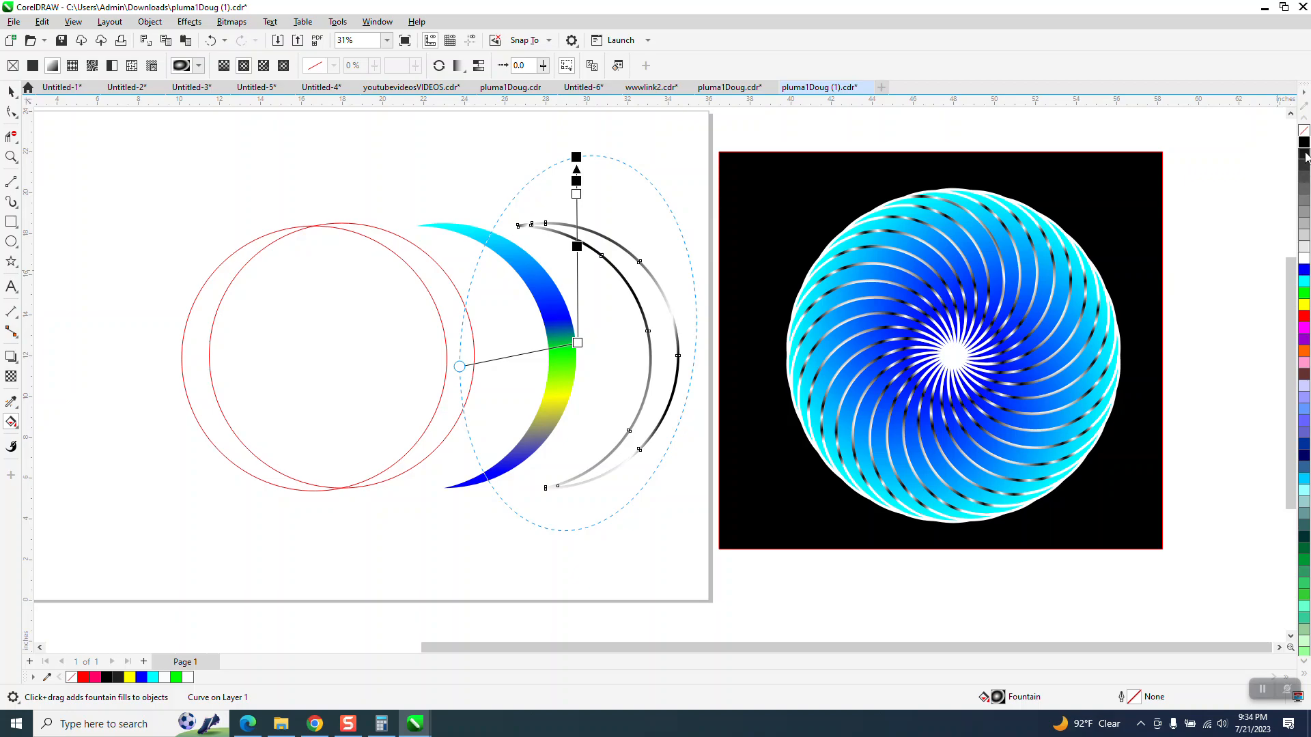
{"action": "left_click_drag", "start_coordinate": [1277, 171], "coordinate": [577, 305]}
{"action": "double_click", "coordinate": [578, 331]}
Step: Lower the centre of the outline crescent's elliptical gradient slightly and swing its width handle to the opposite side, narrowing the ellipse
{"action": "left_click_drag", "start_coordinate": [577, 342], "coordinate": [576, 366]}
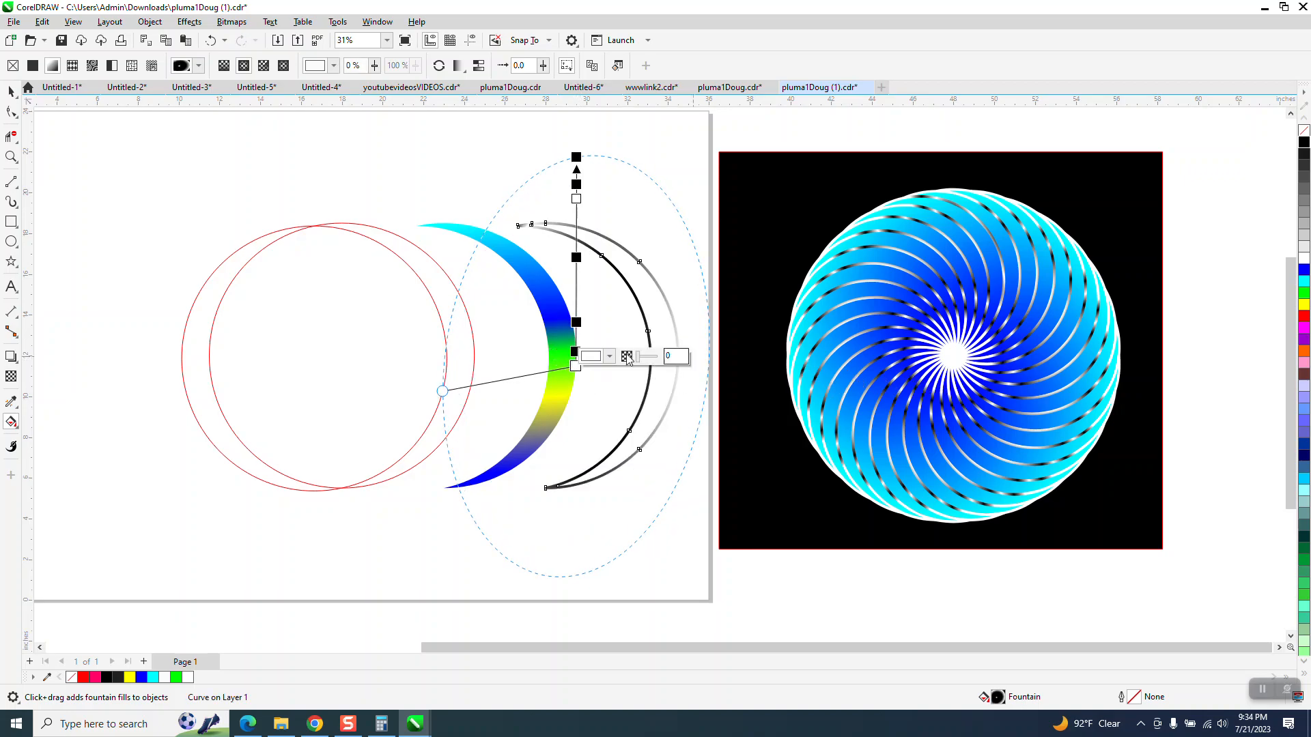
{"action": "left_click_drag", "start_coordinate": [442, 392], "coordinate": [433, 356]}
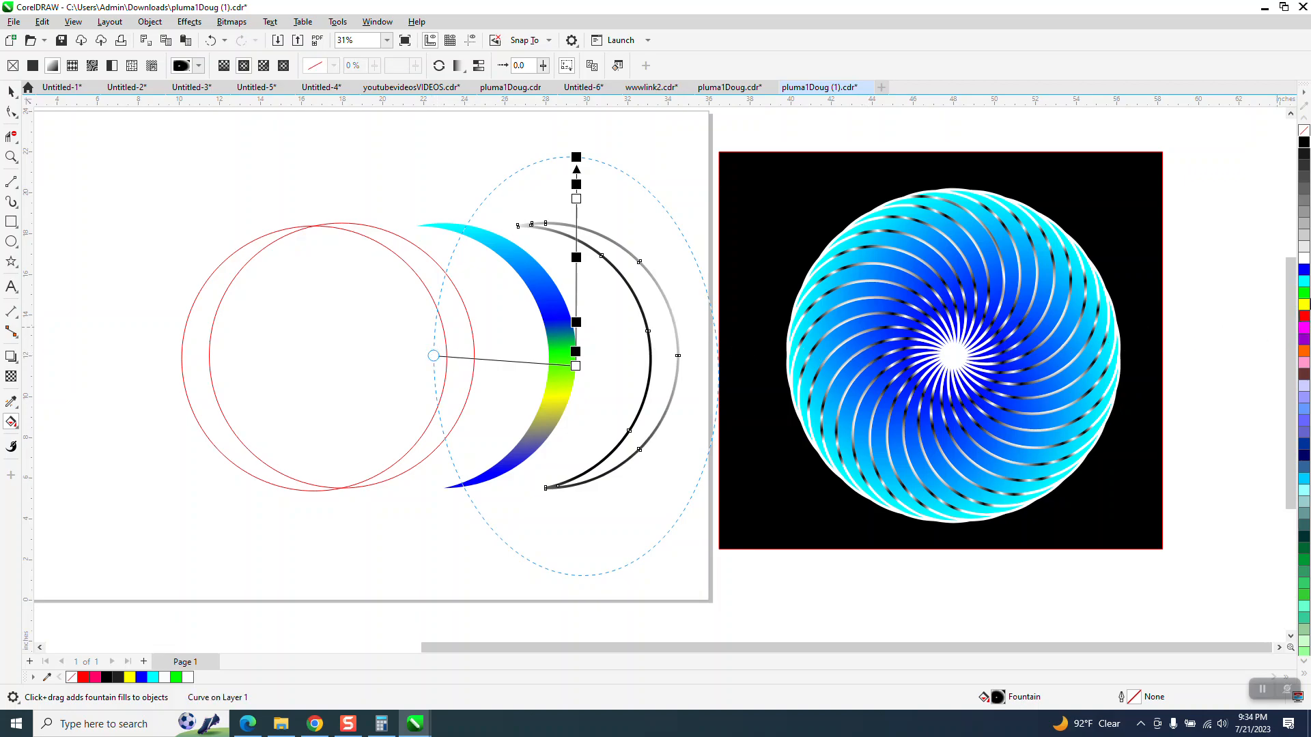
{"action": "left_click_drag", "start_coordinate": [433, 356], "coordinate": [693, 371]}
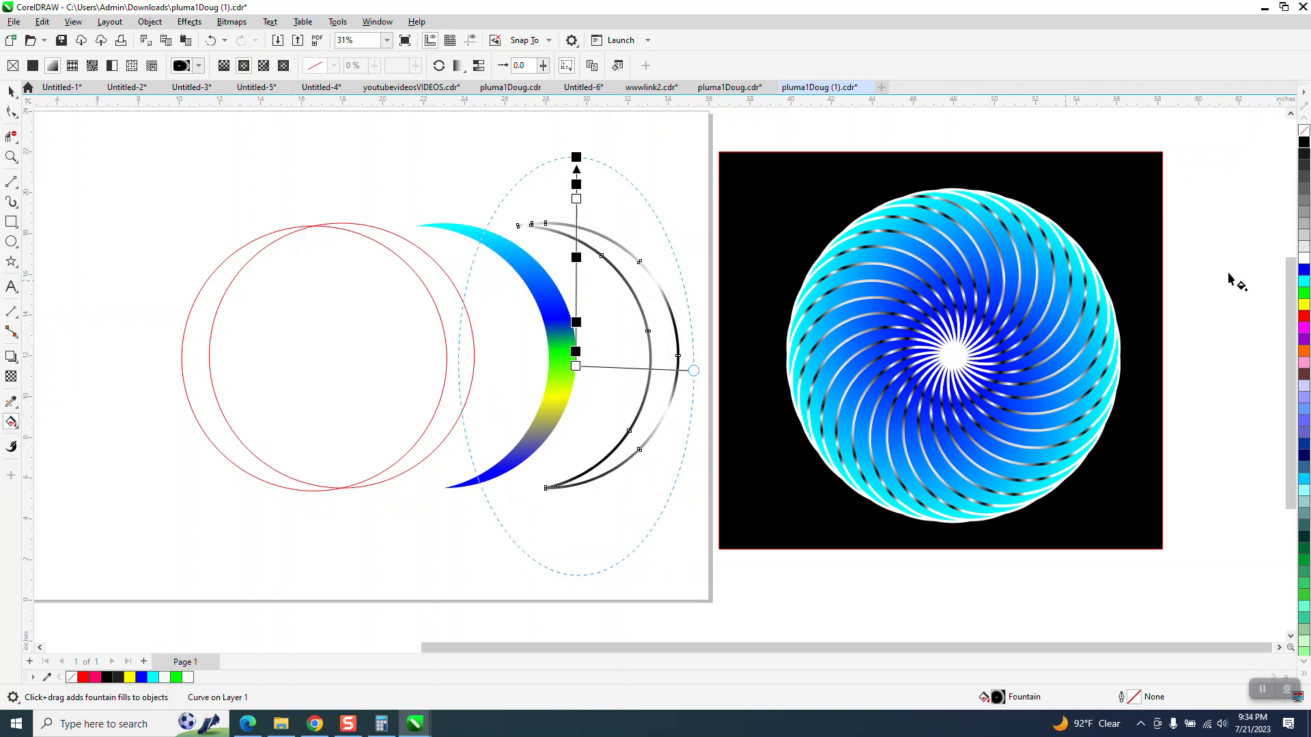
Step: Add a black stop with a white stop on each side midway along the gradient, and widen and shift the ellipse slightly right and down
{"action": "left_click_drag", "start_coordinate": [1304, 151], "coordinate": [578, 287]}
{"action": "left_click_drag", "start_coordinate": [763, 254], "coordinate": [577, 271]}
{"action": "left_click_drag", "start_coordinate": [1301, 263], "coordinate": [580, 316]}
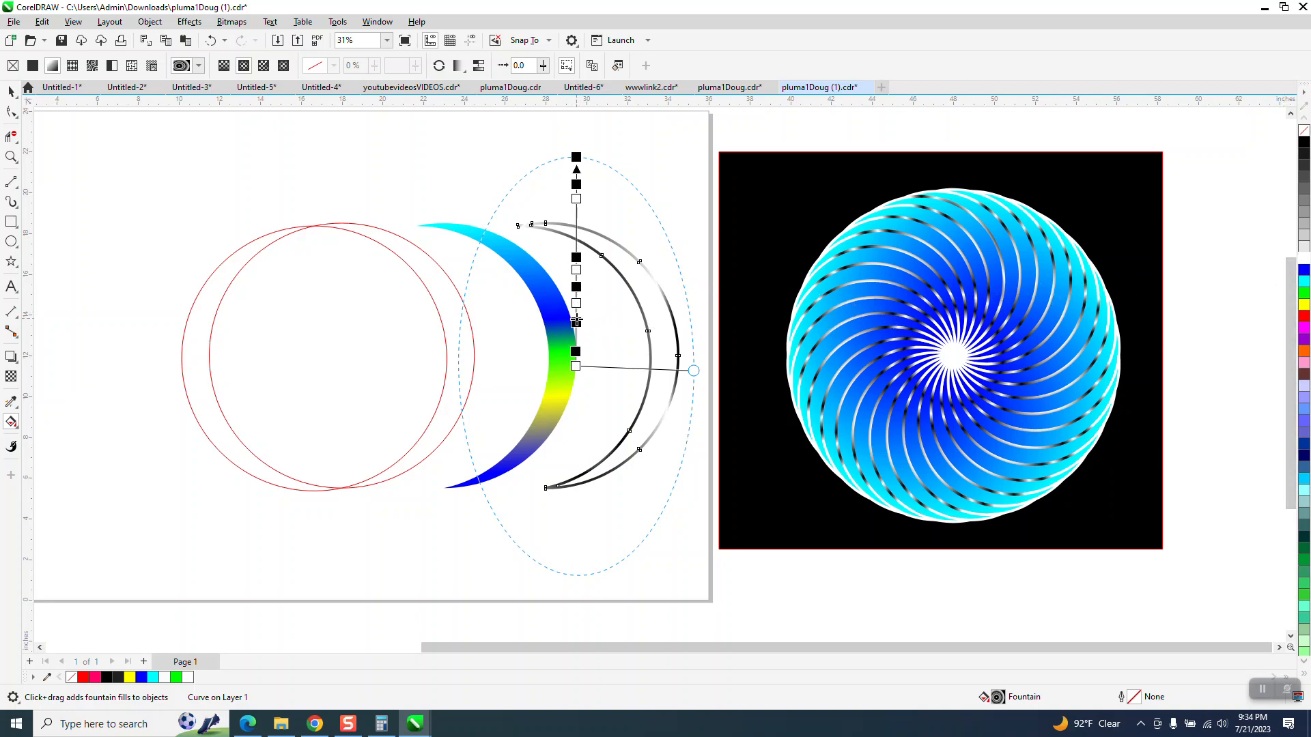
{"action": "left_click_drag", "start_coordinate": [694, 370], "coordinate": [723, 366]}
{"action": "left_click_drag", "start_coordinate": [583, 364], "coordinate": [592, 371]}
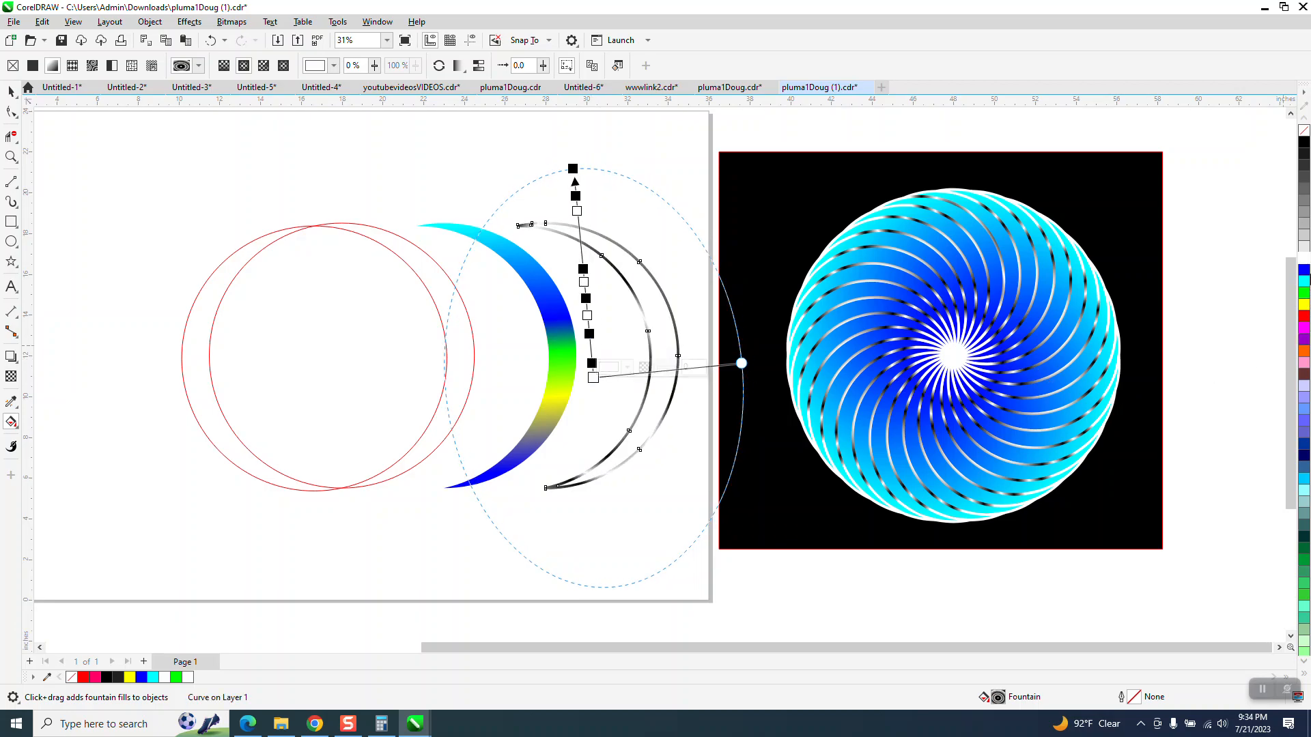
Step: Add a black colour stop and an adjacent white one in the outer half of the outline crescent's gradient
{"action": "mouse_move", "coordinate": [1304, 274]}
{"action": "left_mouse_down"}
{"action": "mouse_move", "coordinate": [1188, 301]}
{"action": "mouse_move", "coordinate": [656, 290]}
{"action": "mouse_move", "coordinate": [581, 252]}
{"action": "left_mouse_up"}
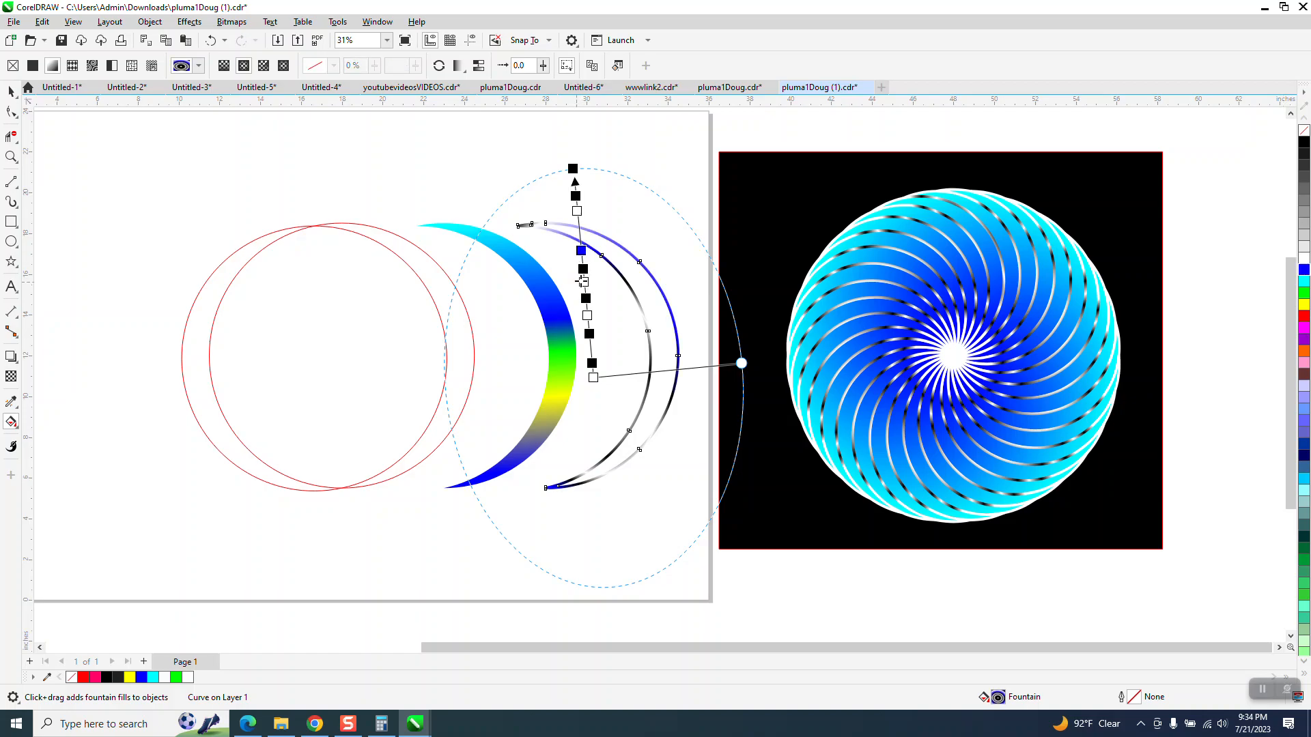
{"action": "left_click_drag", "start_coordinate": [954, 217], "coordinate": [582, 251]}
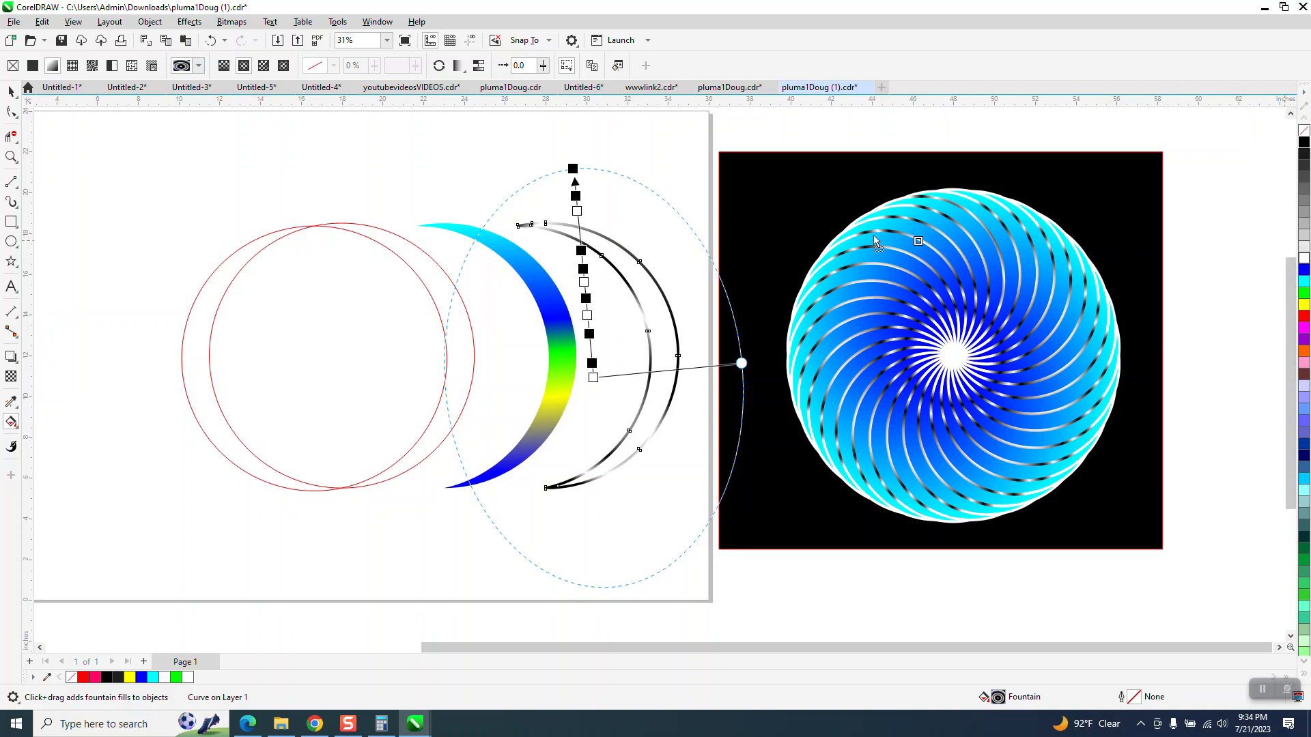
{"action": "left_click_drag", "start_coordinate": [613, 248], "coordinate": [582, 259]}
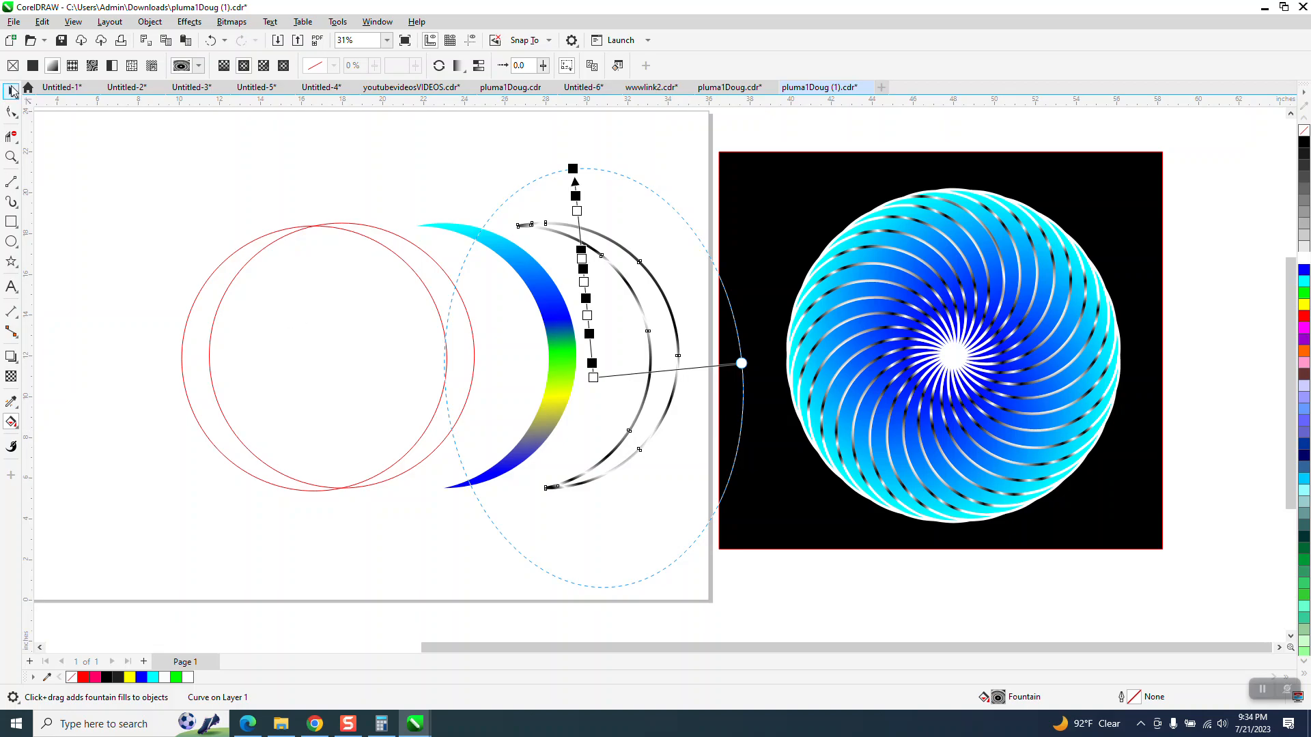
Step: Nudge the outline crescent 5 inches left onto the blue crescent and check the fit of their edges up close
{"action": "left_click", "coordinate": [11, 90]}
{"action": "scroll", "coordinate": [370, 154], "scroll_direction": "down", "scroll_amount": 1}
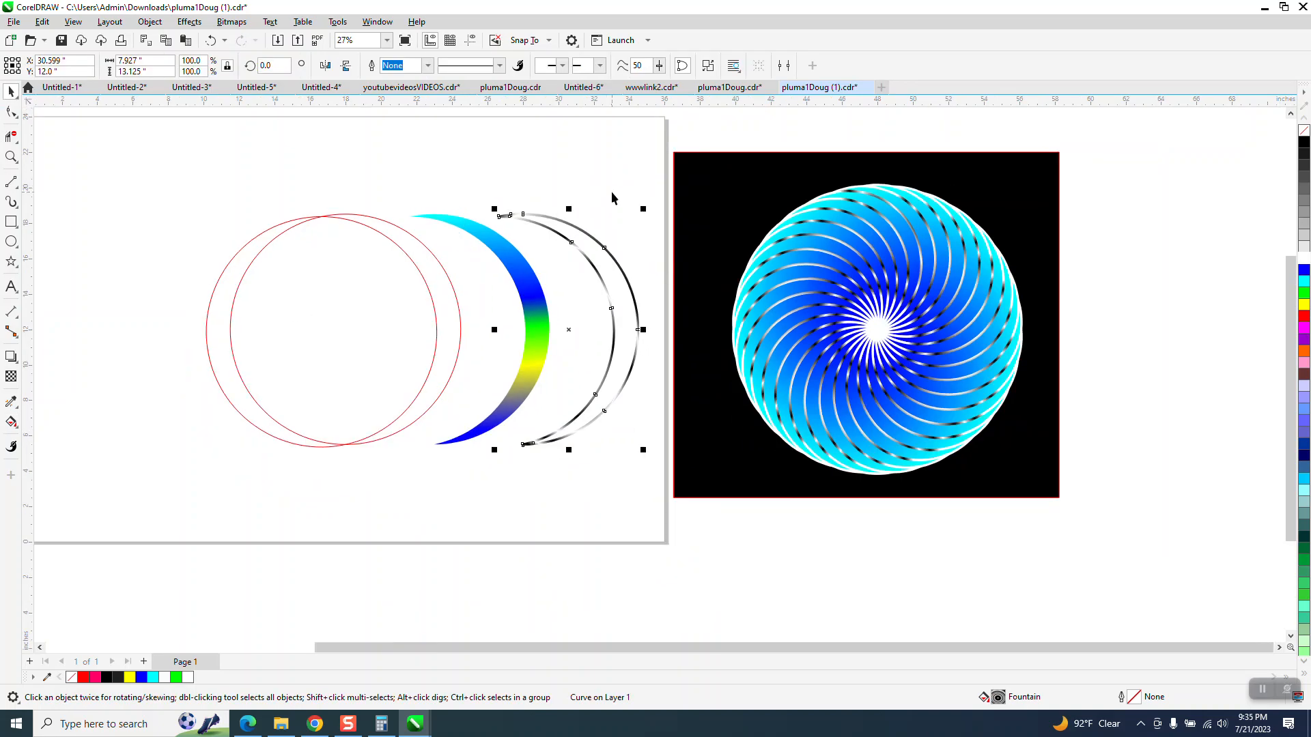
{"action": "key", "text": "Left"}
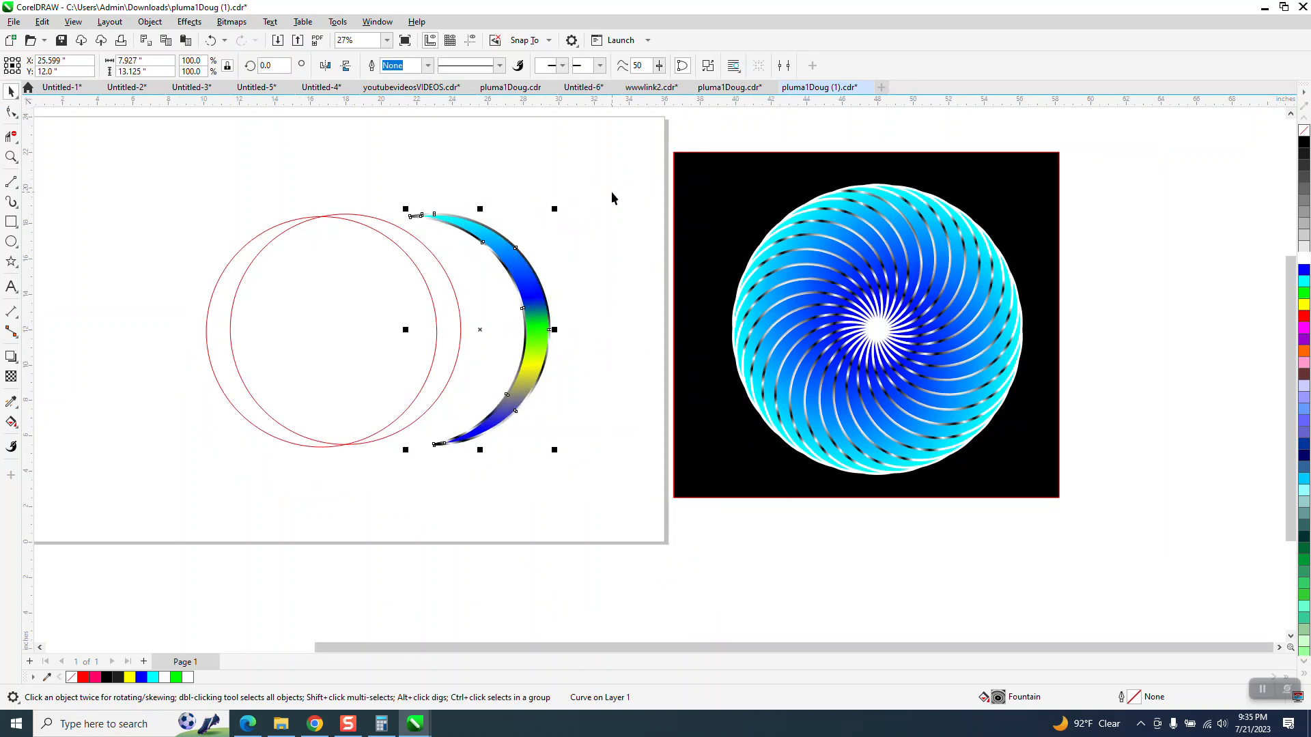
{"action": "left_click", "coordinate": [10, 158]}
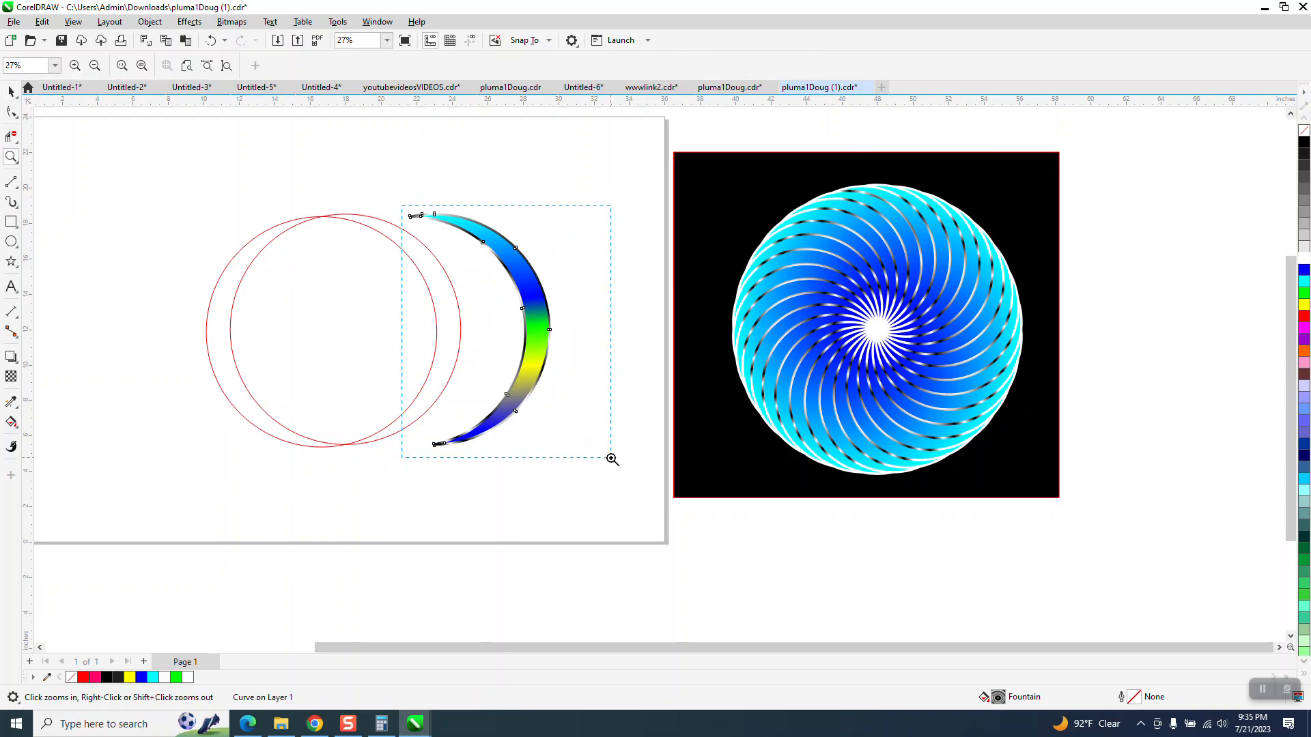
{"action": "left_click_drag", "start_coordinate": [611, 460], "coordinate": [612, 459]}
{"action": "scroll", "coordinate": [678, 403], "scroll_direction": "down", "scroll_amount": 1}
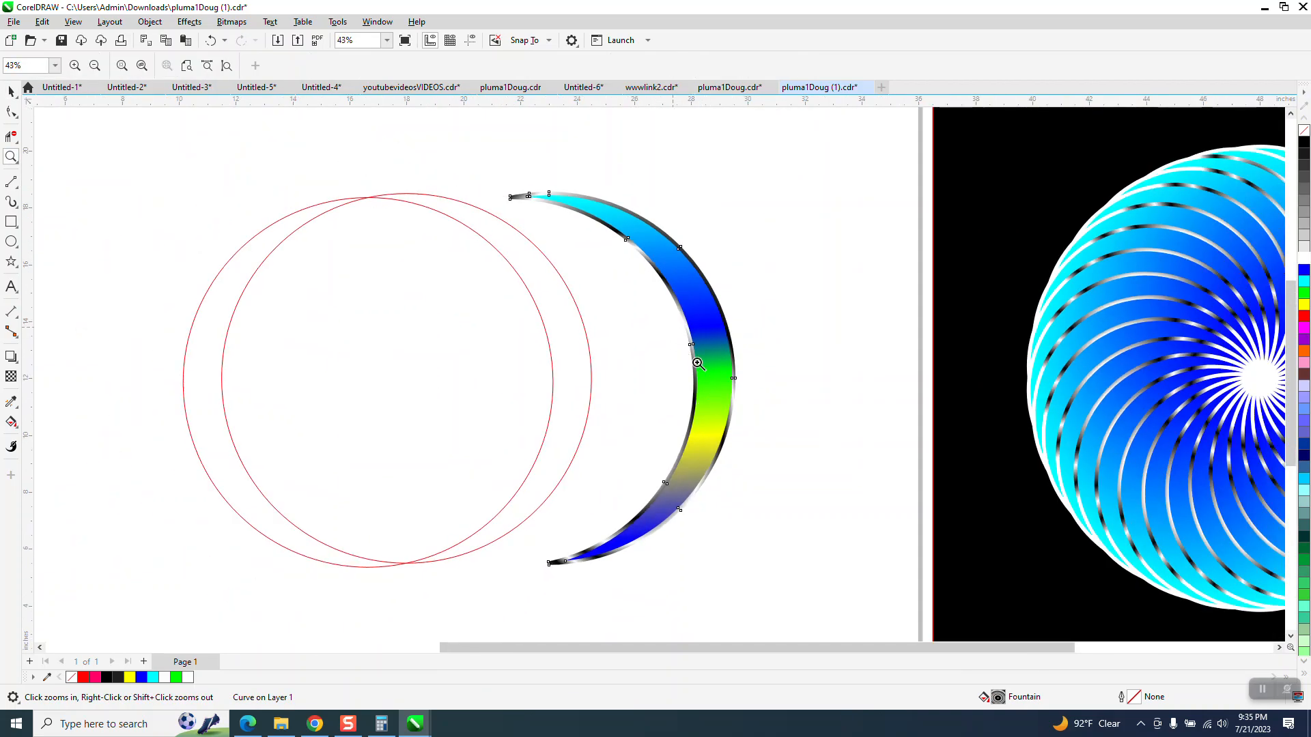
{"action": "scroll", "coordinate": [746, 398], "scroll_direction": "up", "scroll_amount": 6}
{"action": "scroll", "coordinate": [641, 367], "scroll_direction": "down", "scroll_amount": 4}
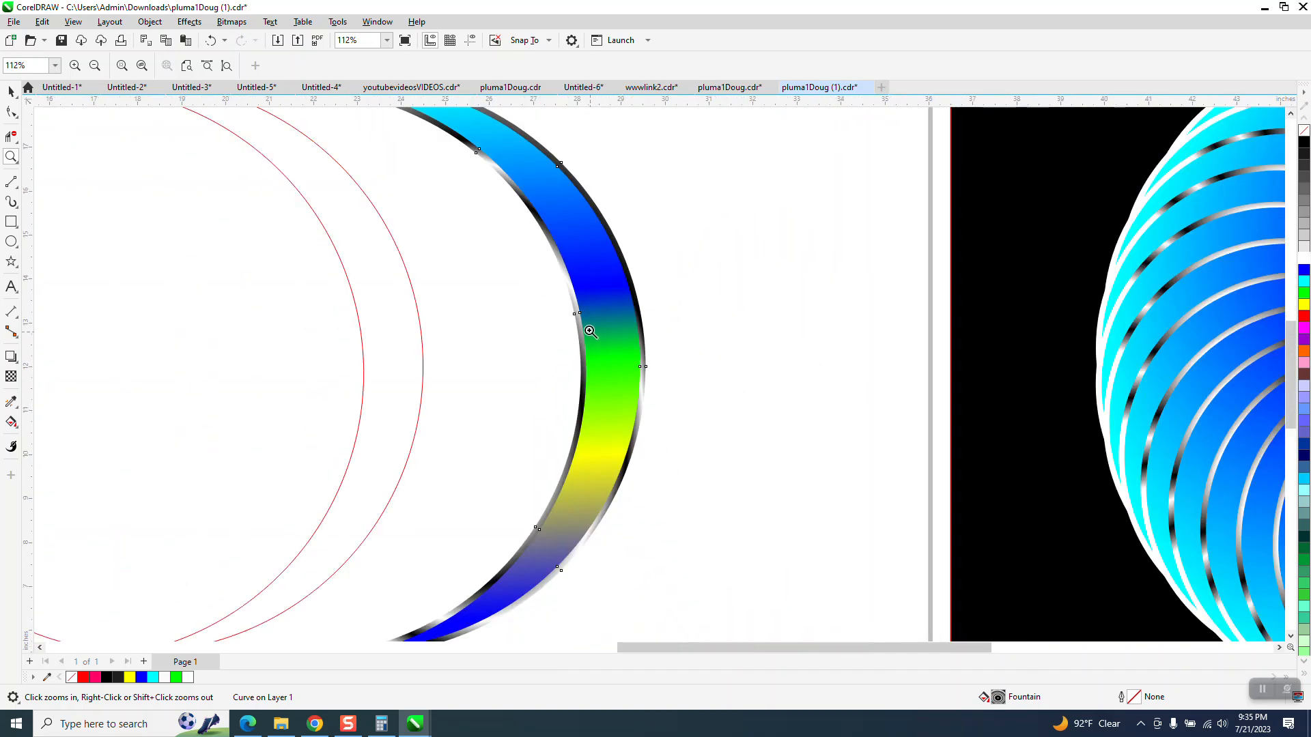
{"action": "scroll", "coordinate": [590, 333], "scroll_direction": "down", "scroll_amount": 4}
Step: Group the outline crescent with the coloured crescent and nudge the group 5 inches left onto the red circles
{"action": "left_click", "coordinate": [11, 91]}
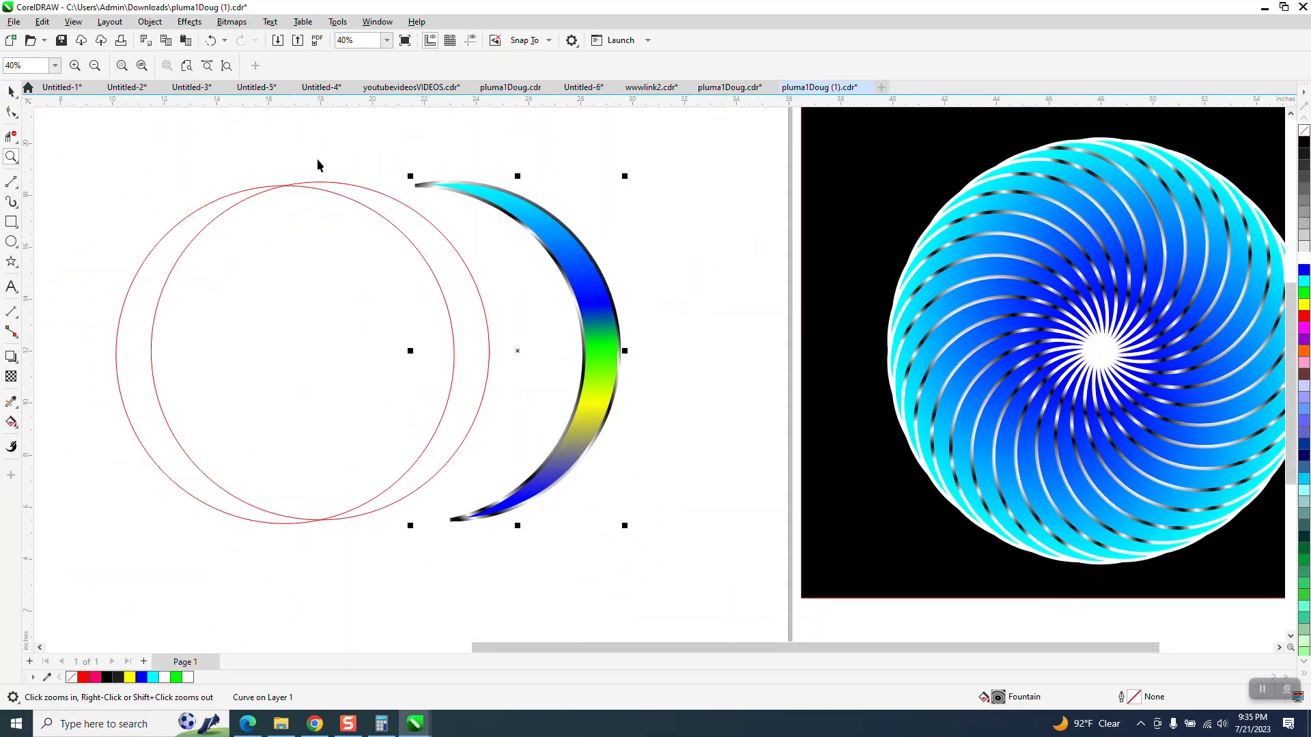
{"action": "left_click_drag", "start_coordinate": [396, 175], "coordinate": [766, 622]}
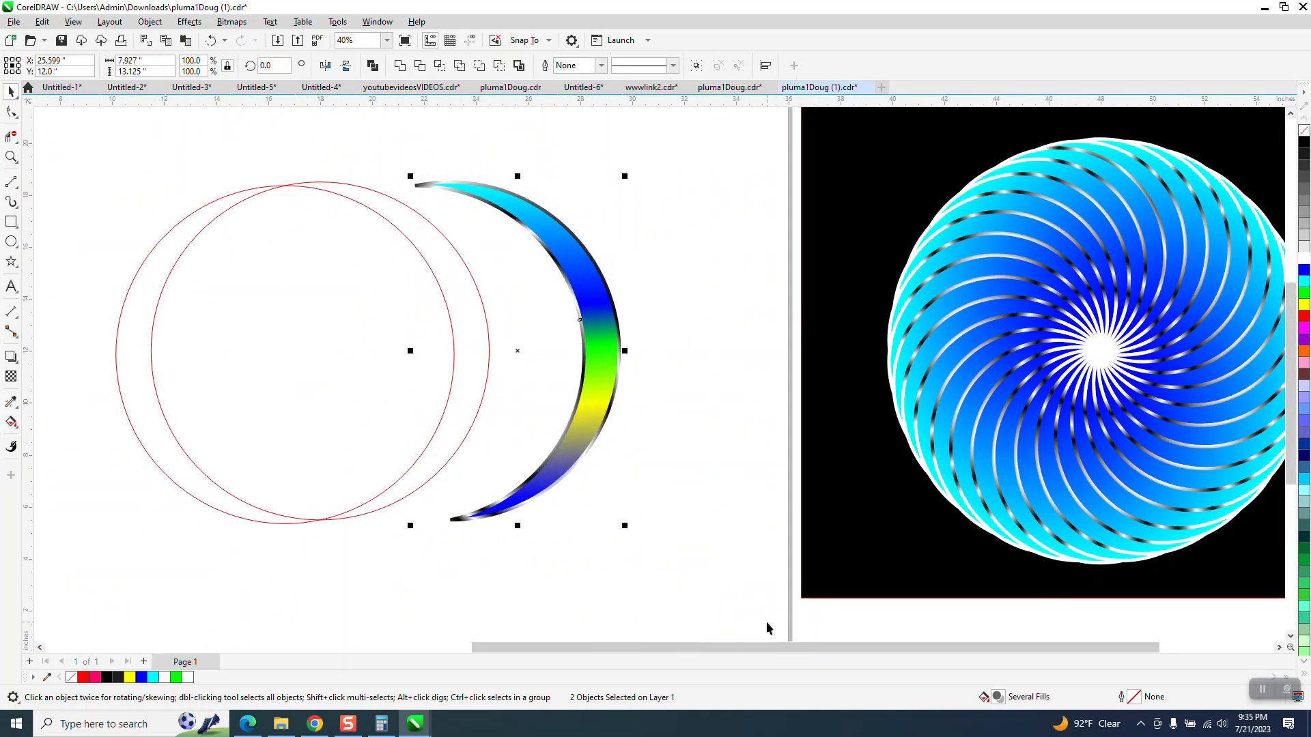
{"action": "key", "text": "Left"}
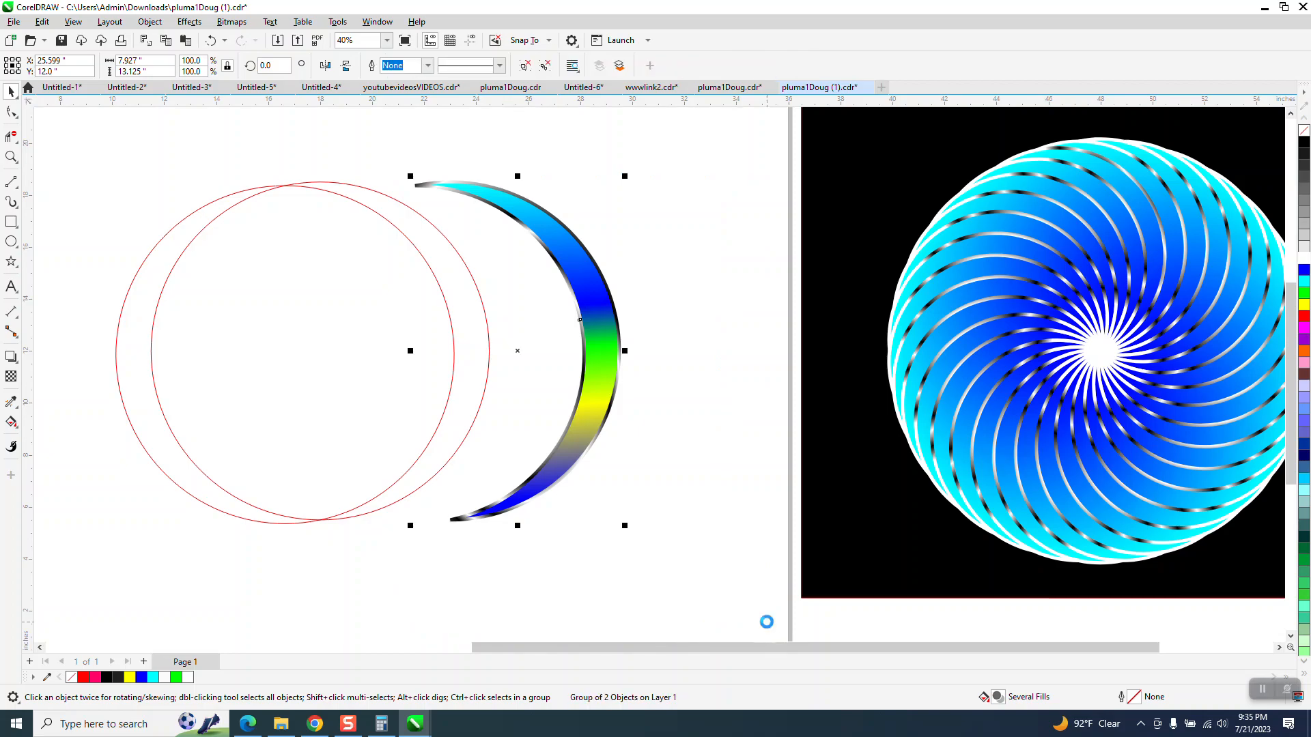
Step: Delete both red construction circles, leaving only the grouped crescent
{"action": "left_click", "coordinate": [202, 231]}
{"action": "key", "text": "Delete"}
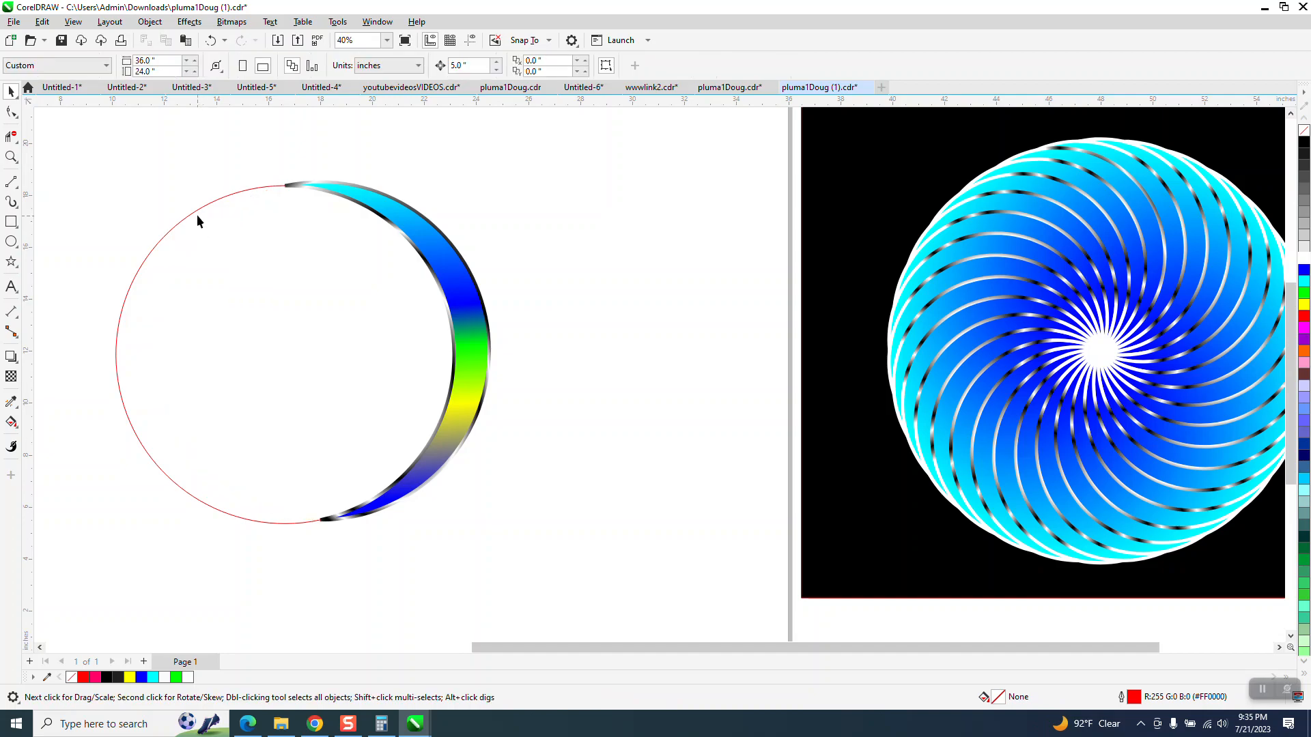
{"action": "left_click", "coordinate": [195, 213]}
{"action": "key", "text": "Delete"}
Step: Place the crescent group's rotation centre on its lower tip and create a duplicate rotated by 12 degrees
{"action": "left_click", "coordinate": [428, 233]}
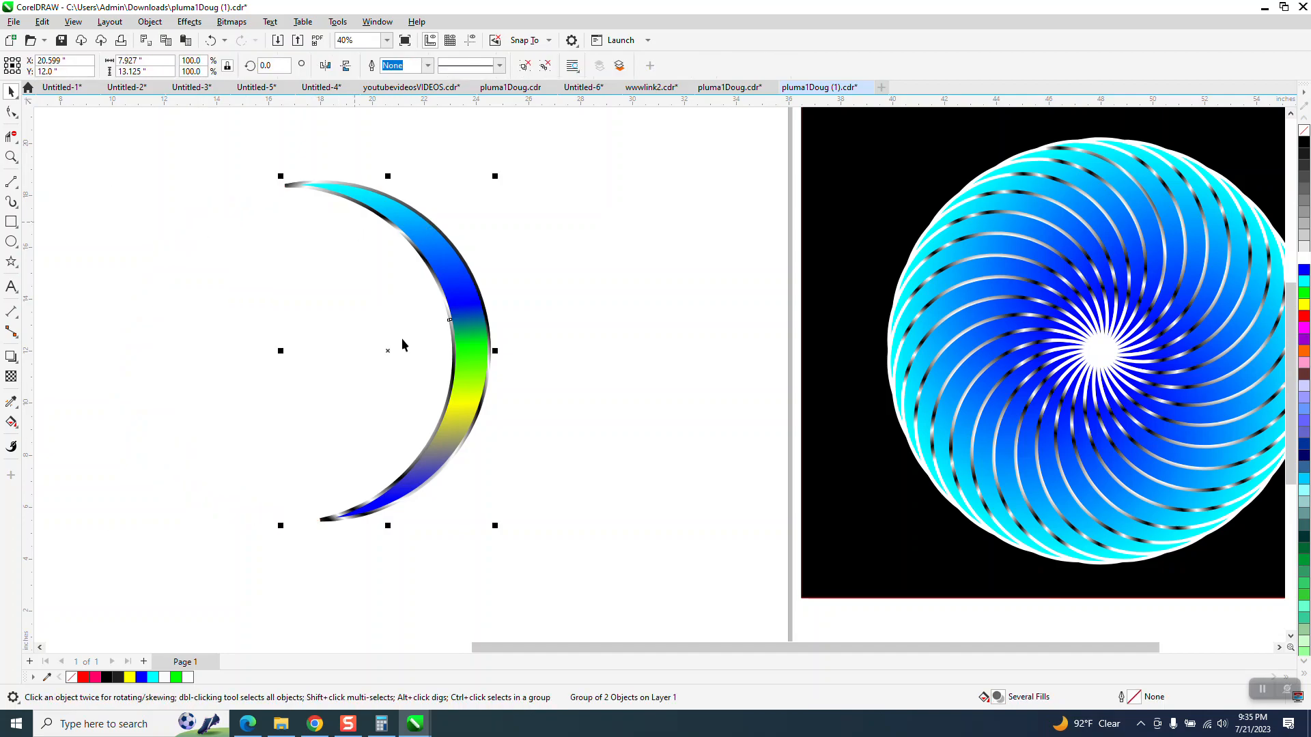
{"action": "left_click", "coordinate": [389, 358]}
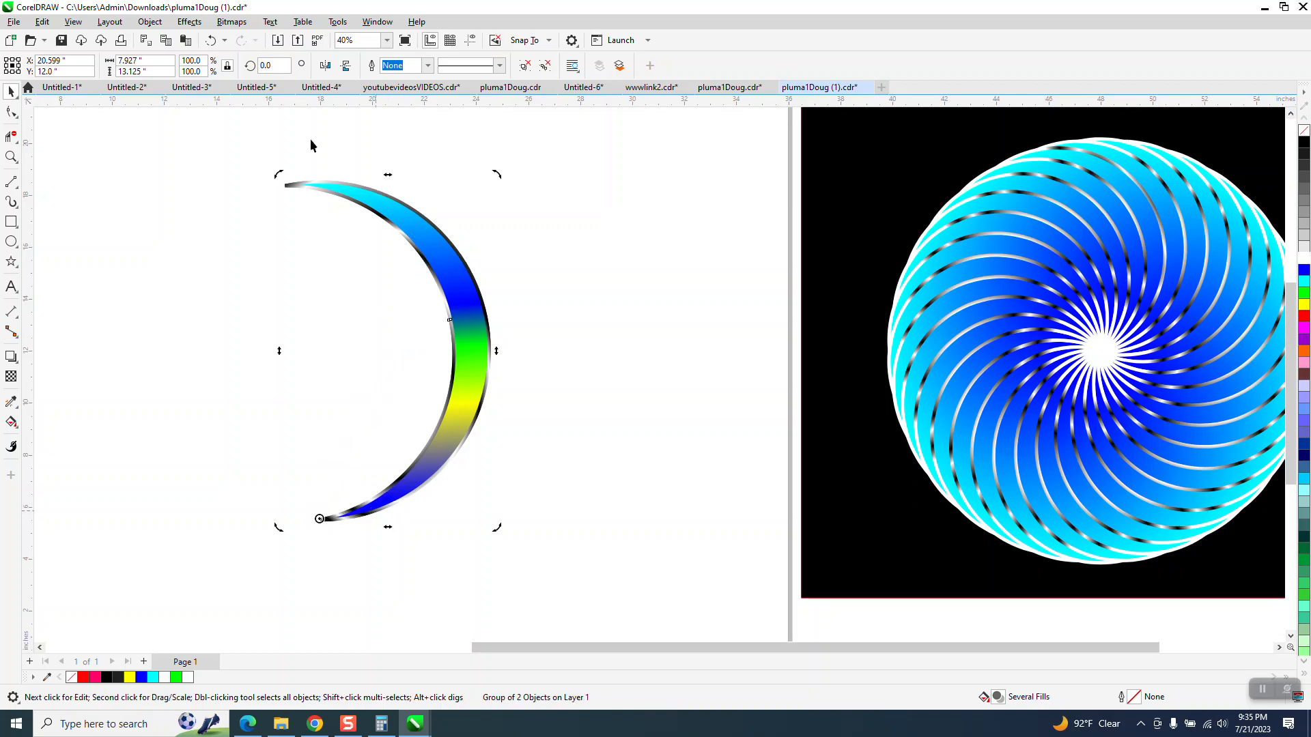
{"action": "left_click_drag", "start_coordinate": [278, 66], "coordinate": [212, 71]}
{"action": "type", "text": "12"}
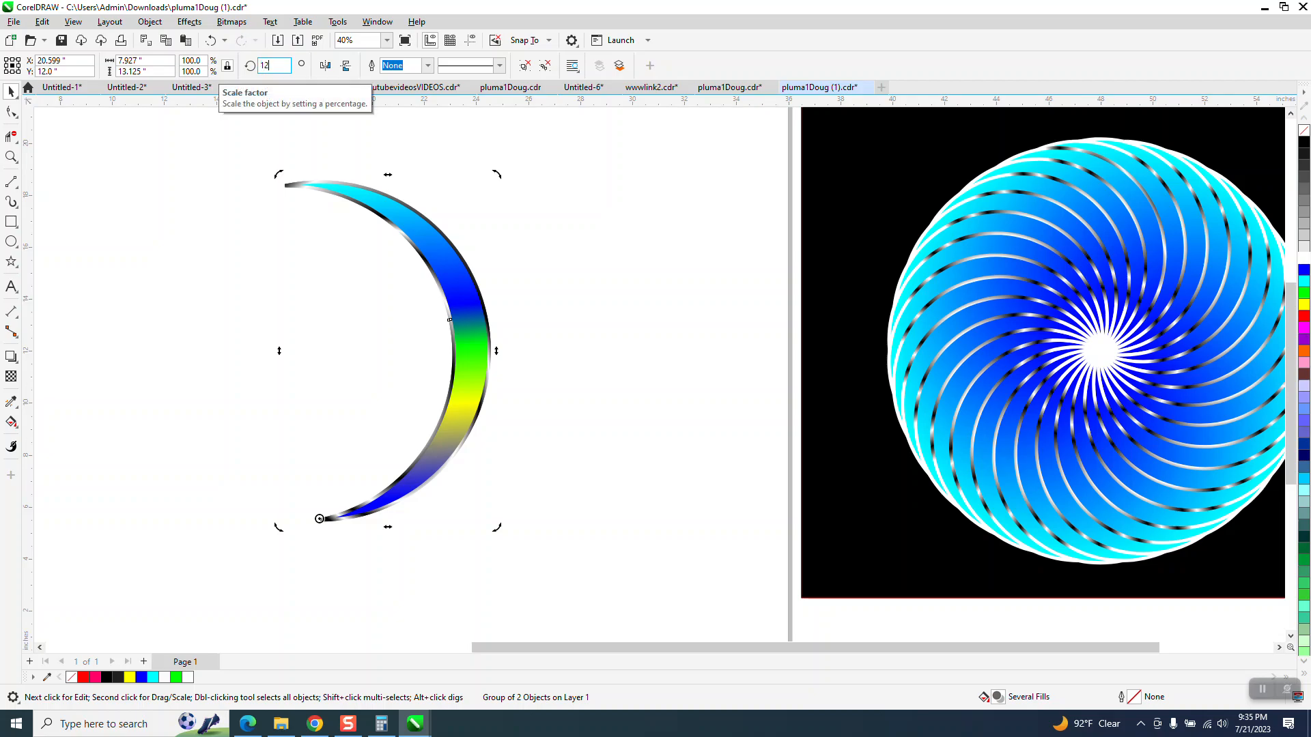
{"action": "key", "text": "ctrl+Return"}
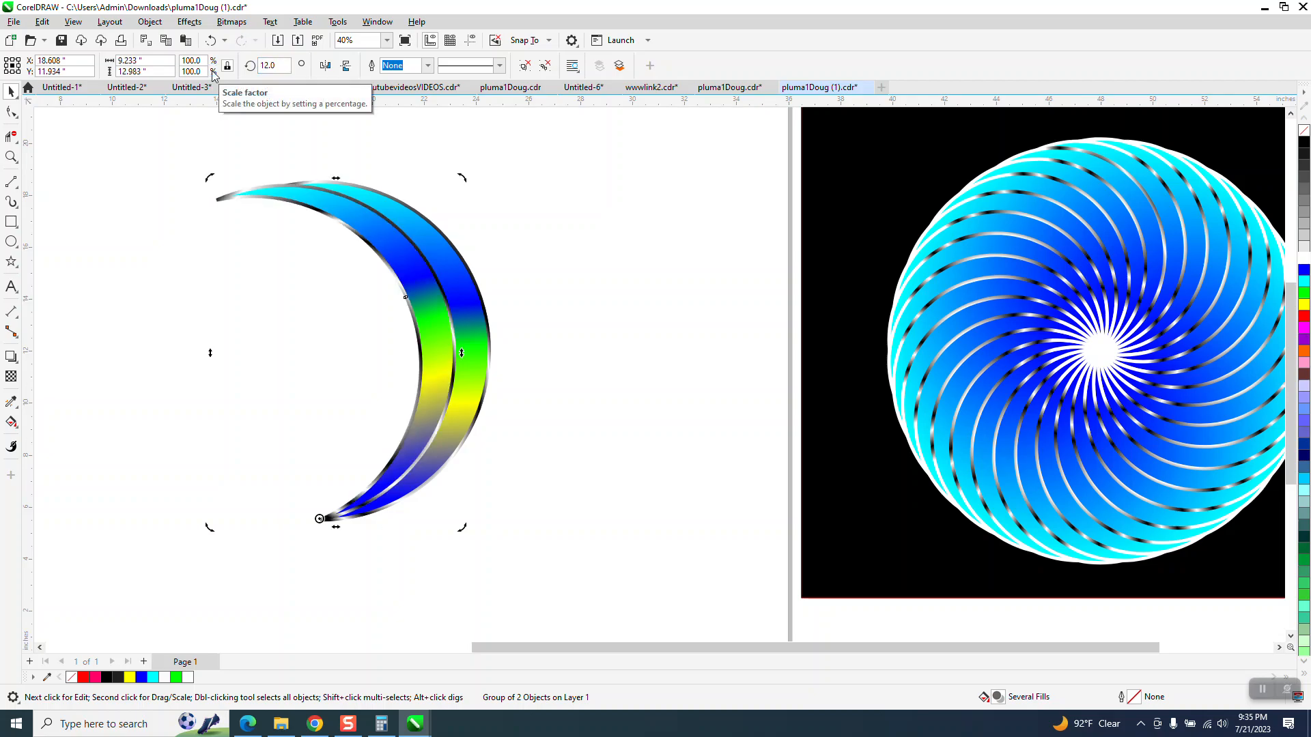
Step: Repeat the 12-degree rotated duplicate of the crescent group until the copies complete the full circle
{"action": "key", "text": "ctrl+Return"}
{"action": "key", "text": "ctrl+Return"}
{"action": "key", "text": "ctrl+Return"}
{"action": "key", "text": "ctrl+Return"}
{"action": "key", "text": "ctrl+Return"}
{"action": "key", "text": "ctrl+Return"}
{"action": "key", "text": "ctrl+Return"}
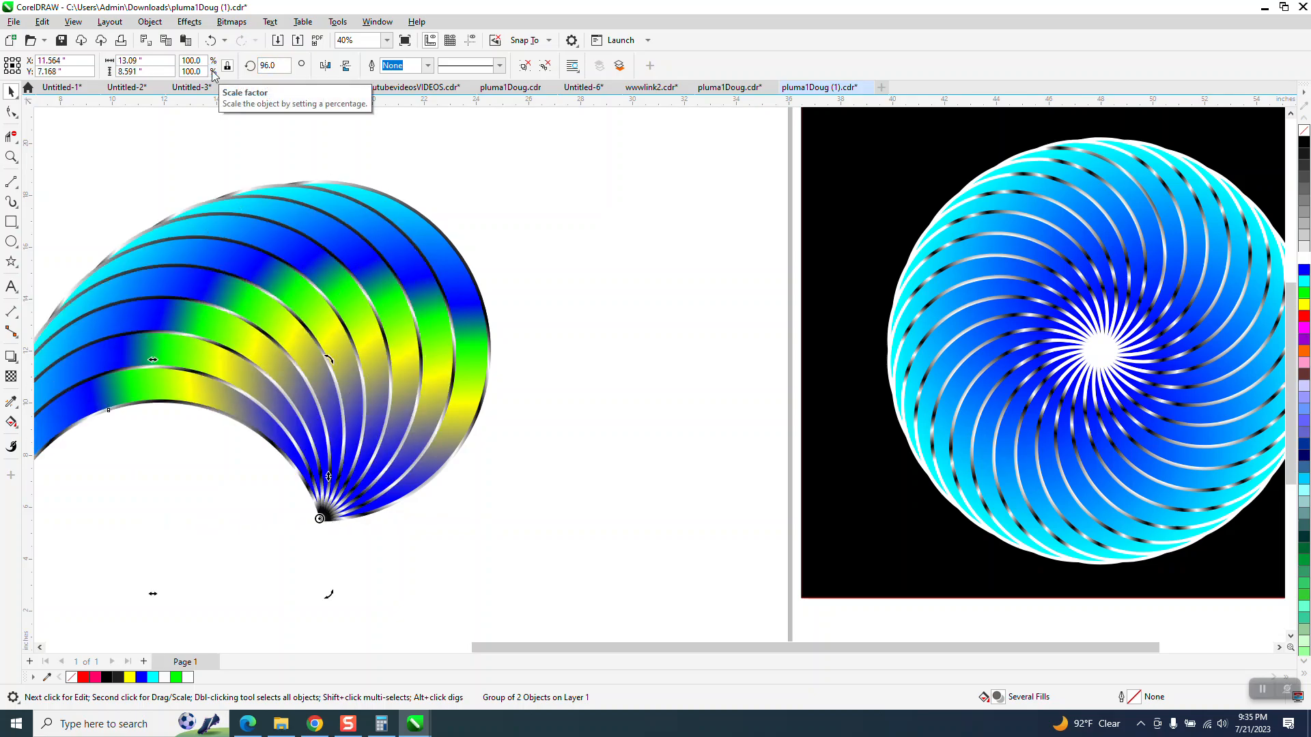
{"action": "key", "text": "ctrl+Return"}
{"action": "key", "text": "ctrl+Return"}
{"action": "key", "text": "ctrl+Return"}
{"action": "key", "text": "ctrl+Return"}
{"action": "key", "text": "ctrl+Return"}
{"action": "key", "text": "ctrl+Return"}
{"action": "key", "text": "ctrl+Return"}
{"action": "key", "text": "ctrl+Return"}
{"action": "key", "text": "ctrl+Return"}
{"action": "key", "text": "ctrl+Return"}
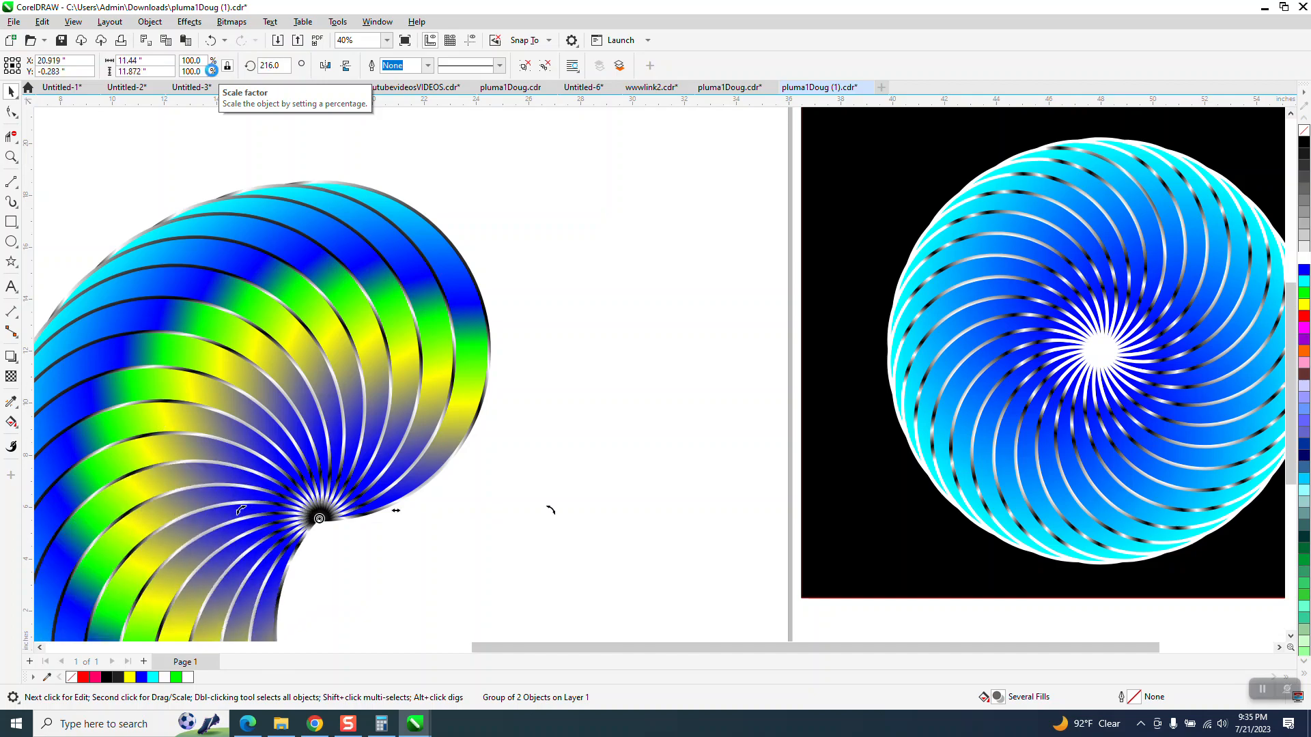
{"action": "key", "text": "ctrl+Return"}
{"action": "key", "text": "ctrl+Return"}
{"action": "key", "text": "ctrl+Return"}
{"action": "key", "text": "ctrl+Return"}
{"action": "key", "text": "ctrl+Return"}
{"action": "key", "text": "ctrl+Return"}
{"action": "key", "text": "ctrl+Return"}
{"action": "key", "text": "ctrl+Return"}
{"action": "key", "text": "ctrl+Return"}
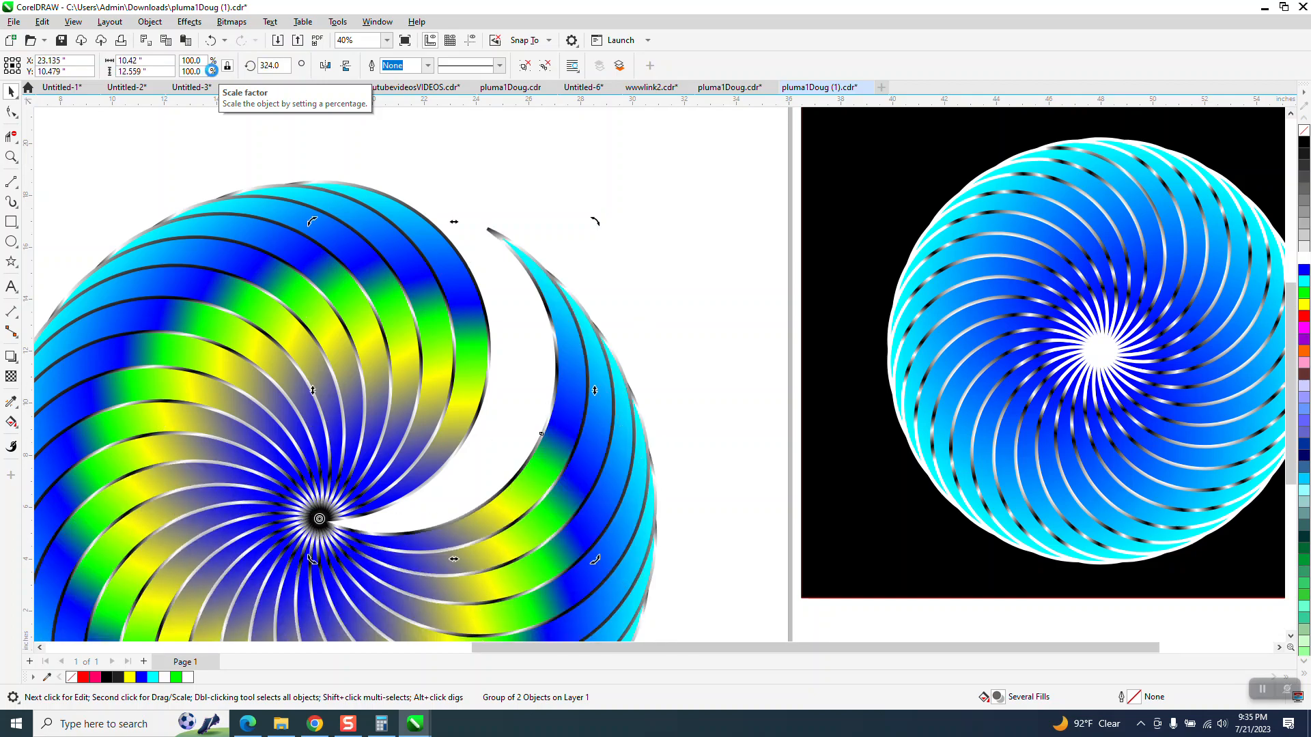
{"action": "key", "text": "ctrl+Return"}
{"action": "key", "text": "ctrl+Return"}
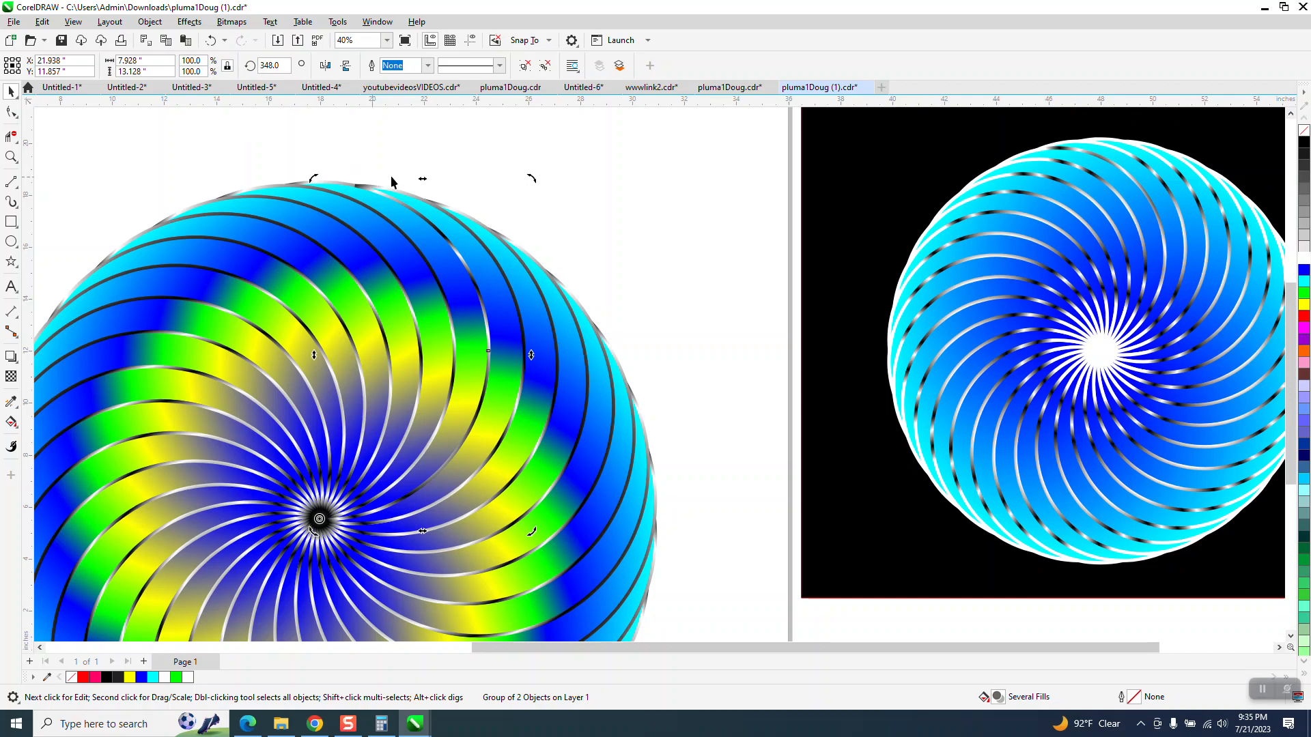
Step: Compare the new swirl with the original blue artwork up close, examining the metallic outlines and the centre
{"action": "left_click", "coordinate": [442, 179]}
{"action": "scroll", "coordinate": [544, 244], "scroll_direction": "down", "scroll_amount": 1}
{"action": "scroll", "coordinate": [543, 241], "scroll_direction": "down", "scroll_amount": 1}
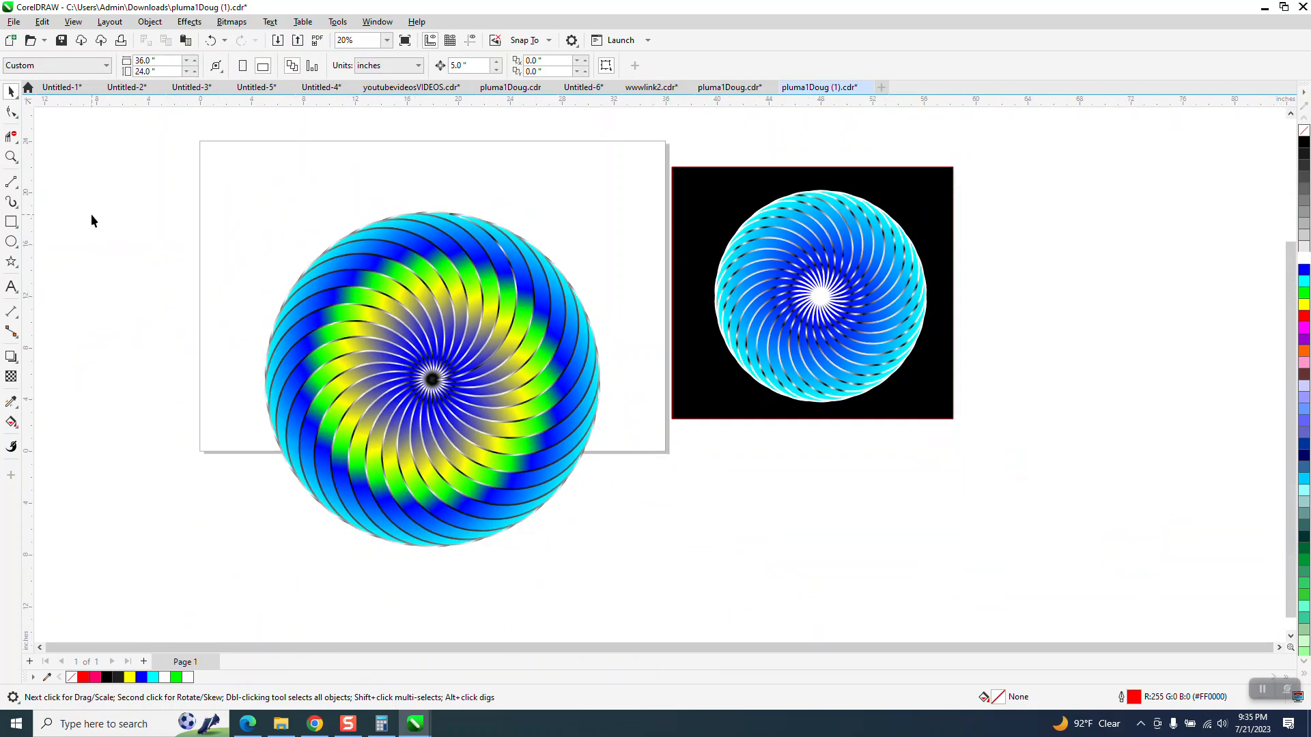
{"action": "left_click", "coordinate": [12, 157]}
{"action": "left_click_drag", "start_coordinate": [393, 211], "coordinate": [471, 327]}
{"action": "scroll", "coordinate": [471, 328], "scroll_direction": "down", "scroll_amount": 2}
{"action": "scroll", "coordinate": [307, 321], "scroll_direction": "down", "scroll_amount": 2}
{"action": "left_click_drag", "start_coordinate": [886, 308], "coordinate": [933, 336]}
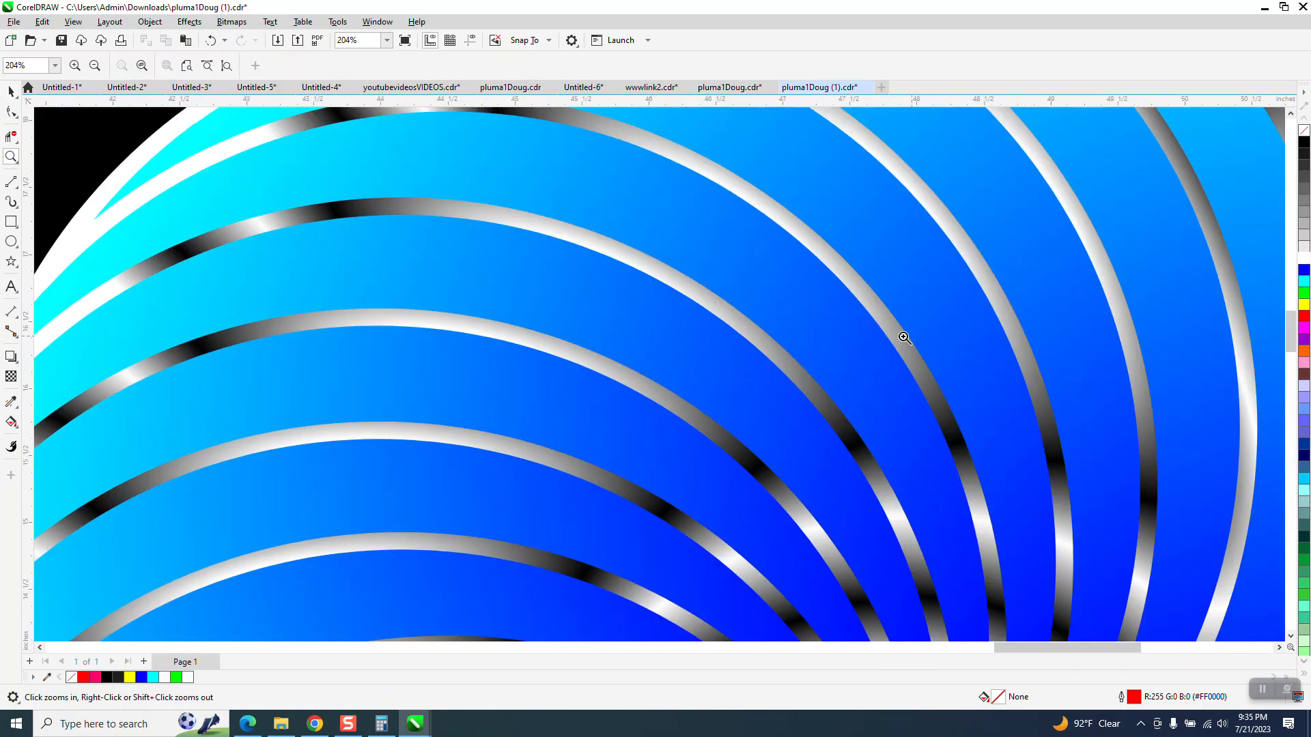
{"action": "scroll", "coordinate": [458, 277], "scroll_direction": "down", "scroll_amount": 6}
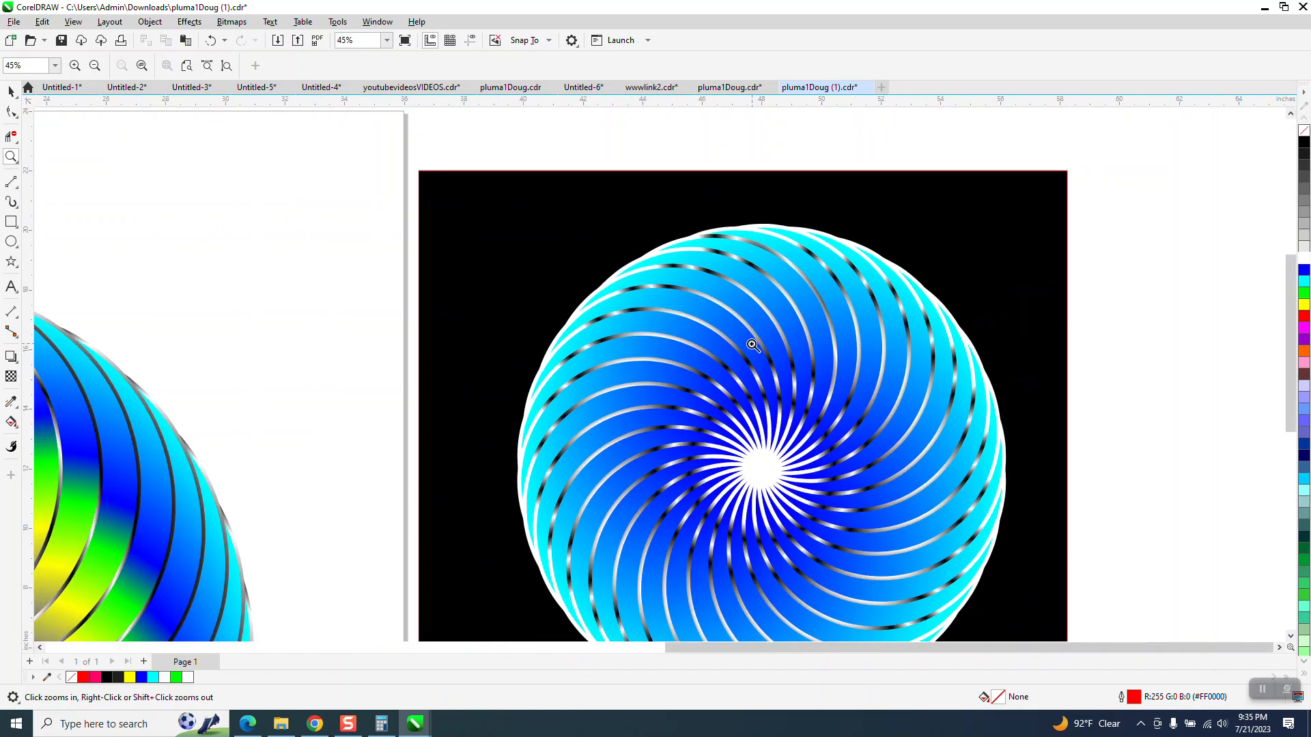
{"action": "scroll", "coordinate": [299, 321], "scroll_direction": "down", "scroll_amount": 2}
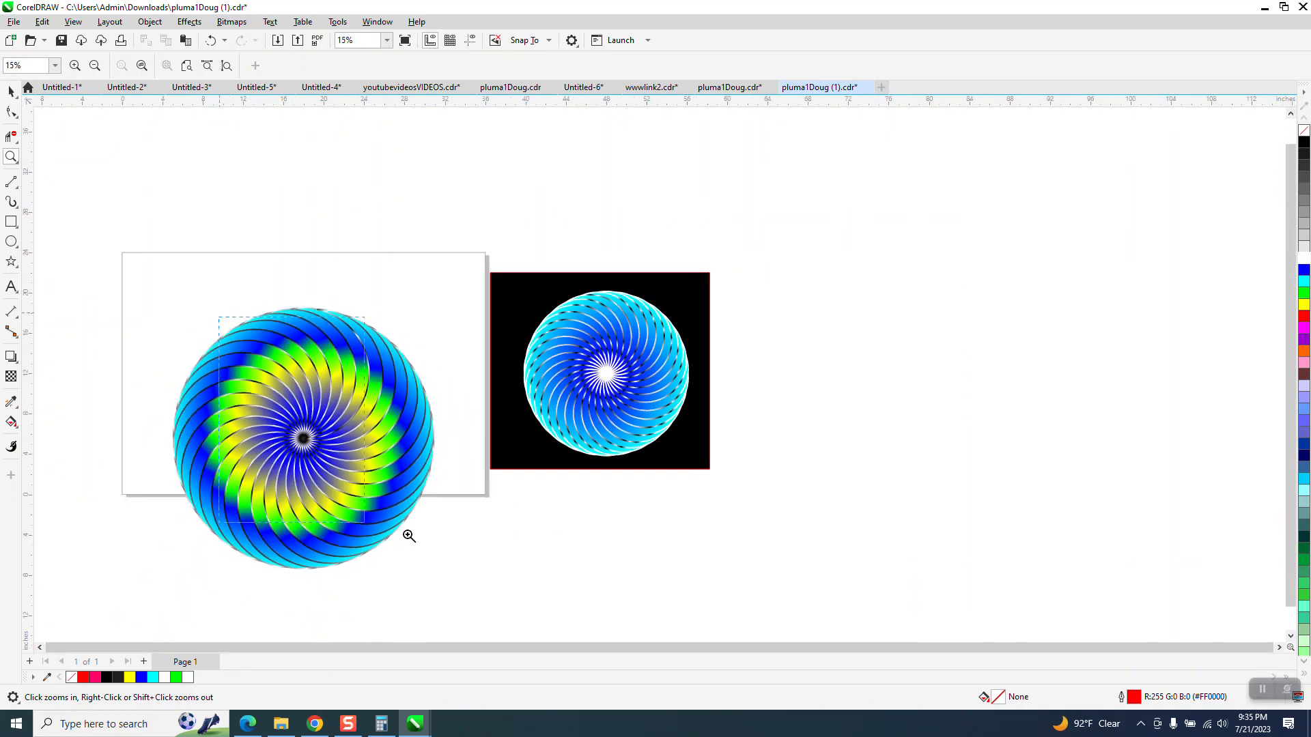
{"action": "scroll", "coordinate": [451, 546], "scroll_direction": "up", "scroll_amount": 4}
{"action": "left_click_drag", "start_coordinate": [544, 342], "coordinate": [714, 454]}
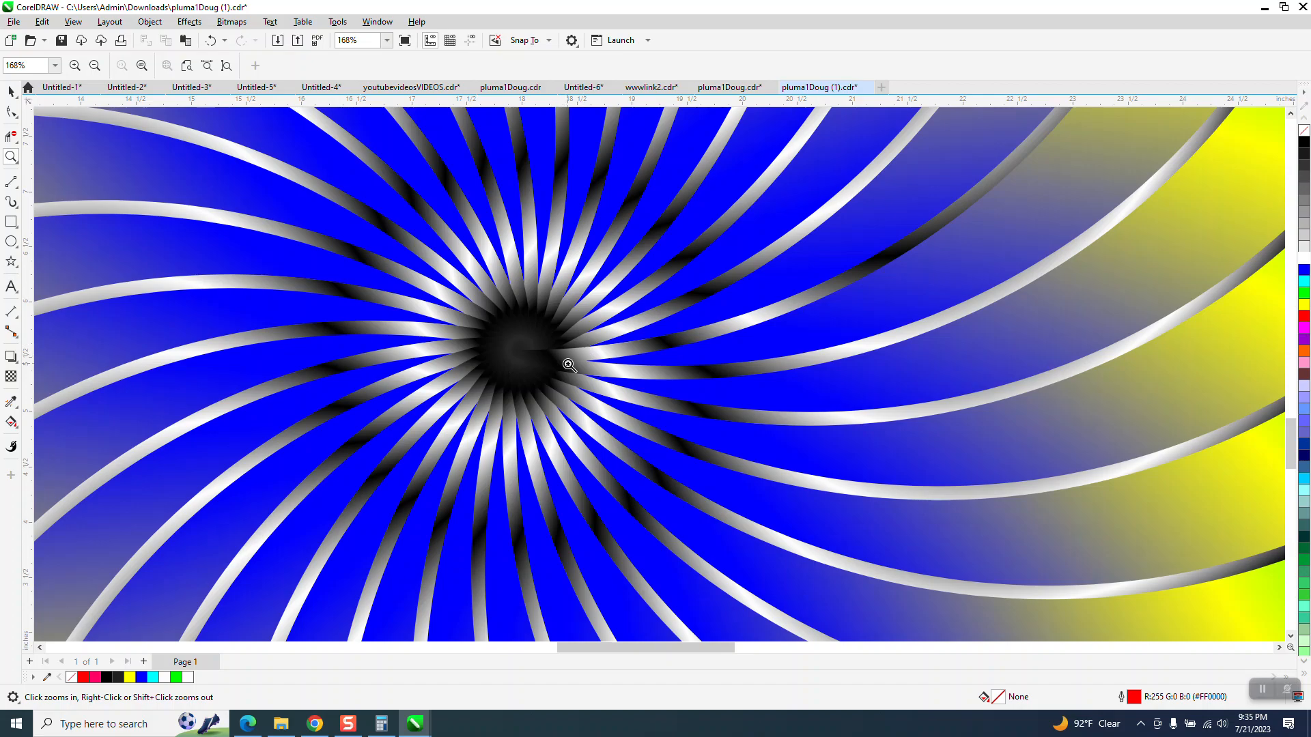
{"action": "scroll", "coordinate": [568, 365], "scroll_direction": "down", "scroll_amount": 5}
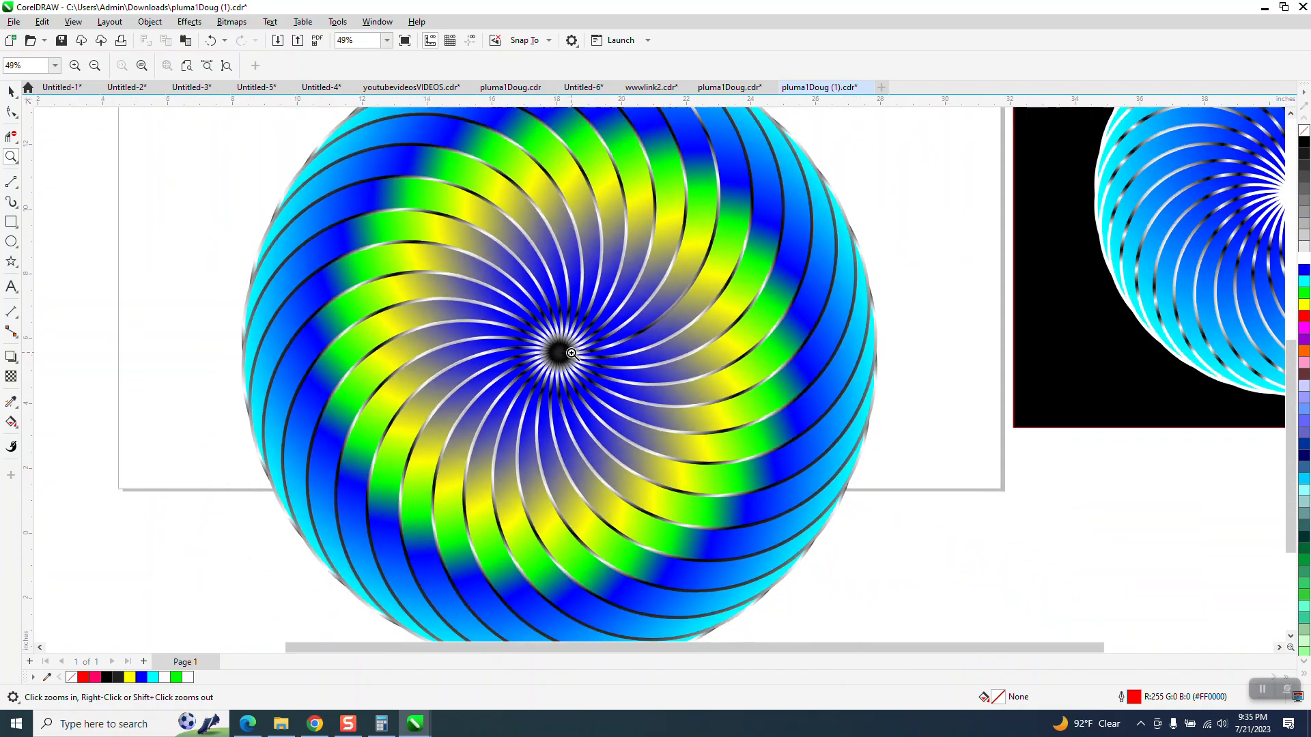
Step: Group all the rotated crescents, scale the group down proportionally to about 62.6% and centre it on the page
{"action": "scroll", "coordinate": [570, 353], "scroll_direction": "down", "scroll_amount": 1}
{"action": "left_click", "coordinate": [12, 244]}
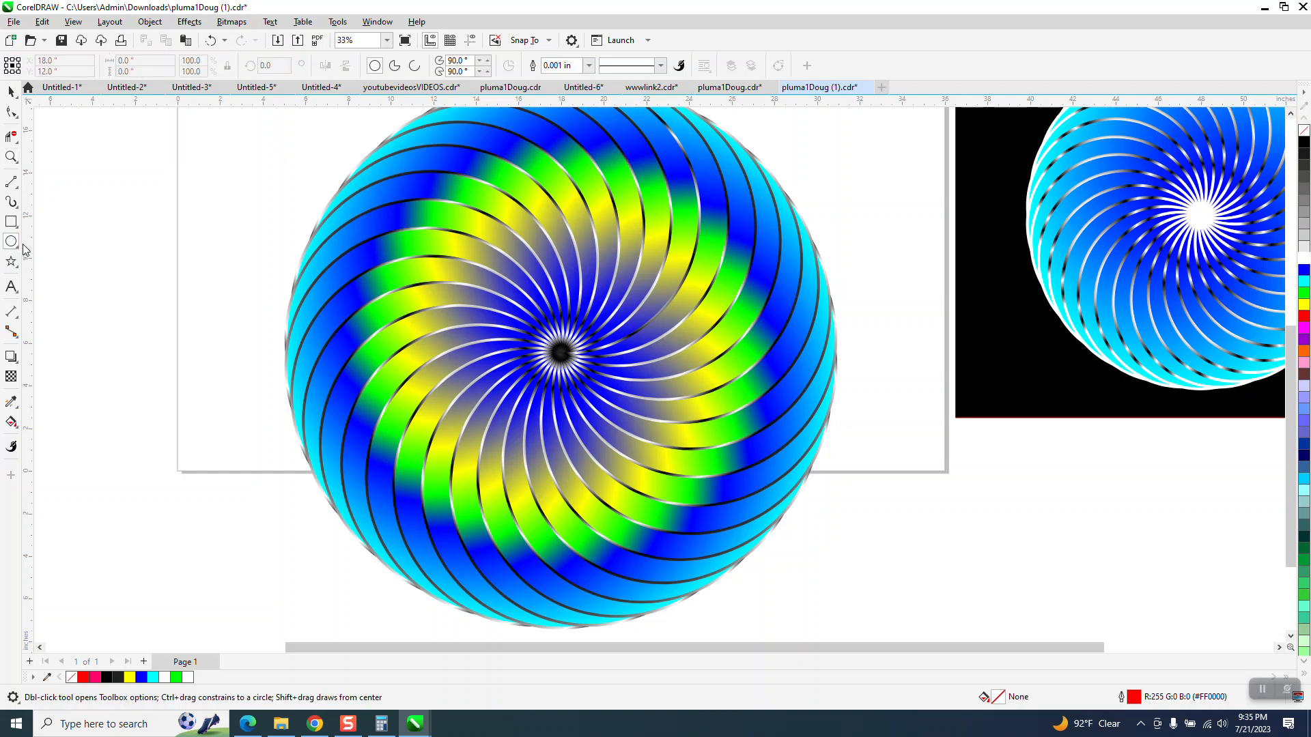
{"action": "scroll", "coordinate": [219, 380], "scroll_direction": "down", "scroll_amount": 2}
{"action": "left_click", "coordinate": [11, 91]}
{"action": "left_click_drag", "start_coordinate": [219, 162], "coordinate": [687, 605]}
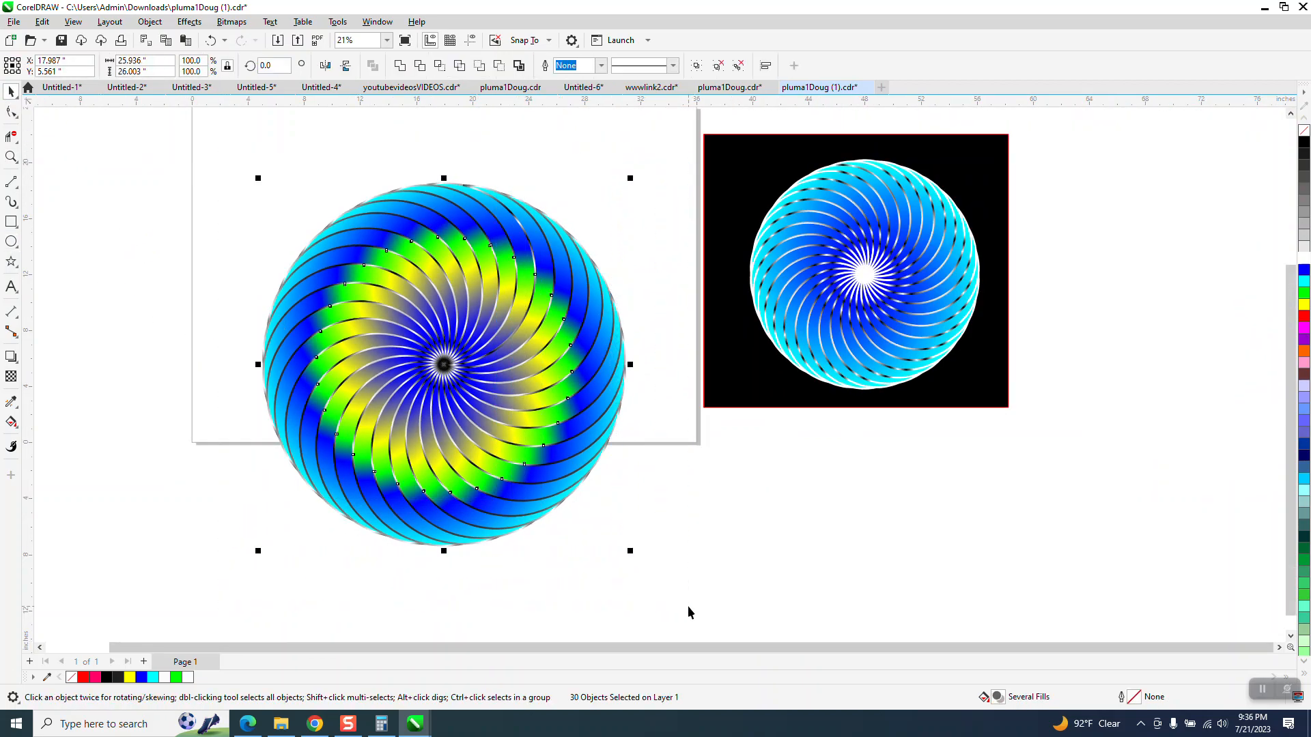
{"action": "key", "text": "ctrl+g"}
{"action": "left_click_drag", "start_coordinate": [630, 550], "coordinate": [535, 415]}
{"action": "key", "text": "p"}
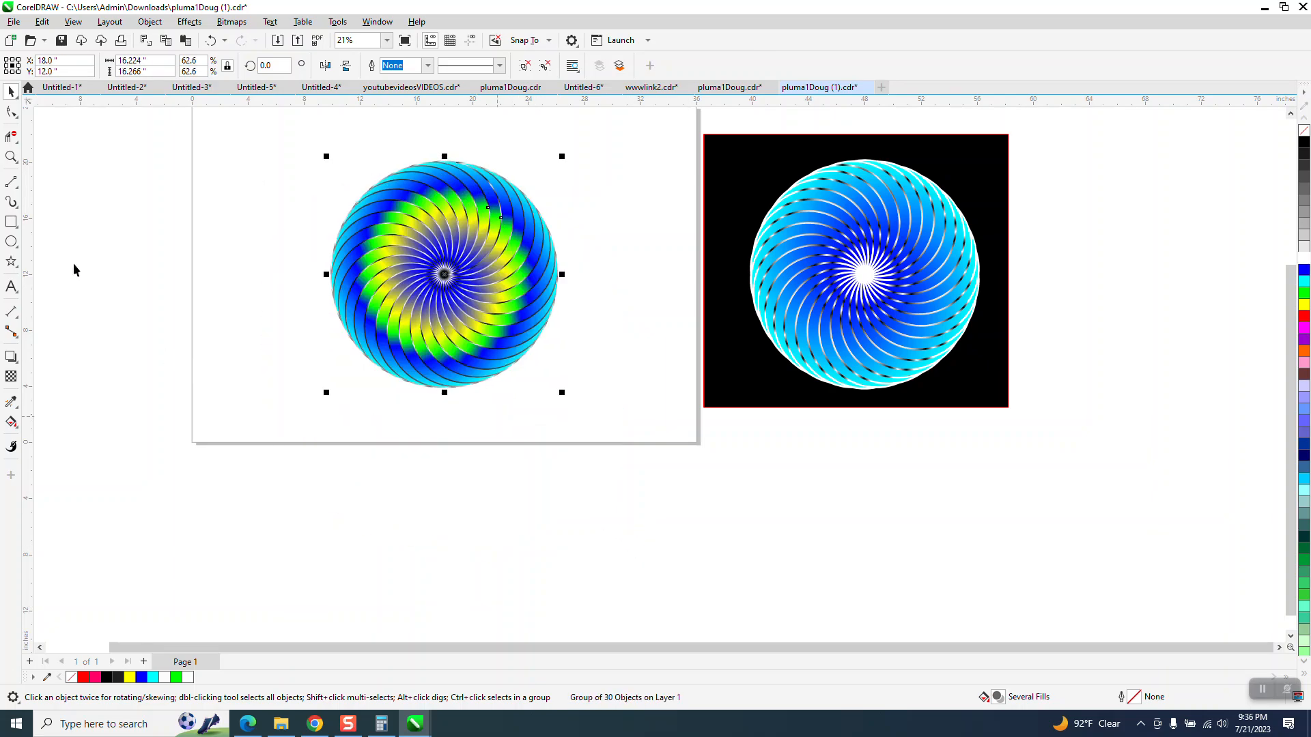
Step: Draw a black circle without an outline, about 1.28 inches in diameter, and centre it on the page over the swirl's middle
{"action": "left_click", "coordinate": [14, 163]}
{"action": "left_click_drag", "start_coordinate": [287, 181], "coordinate": [570, 399]}
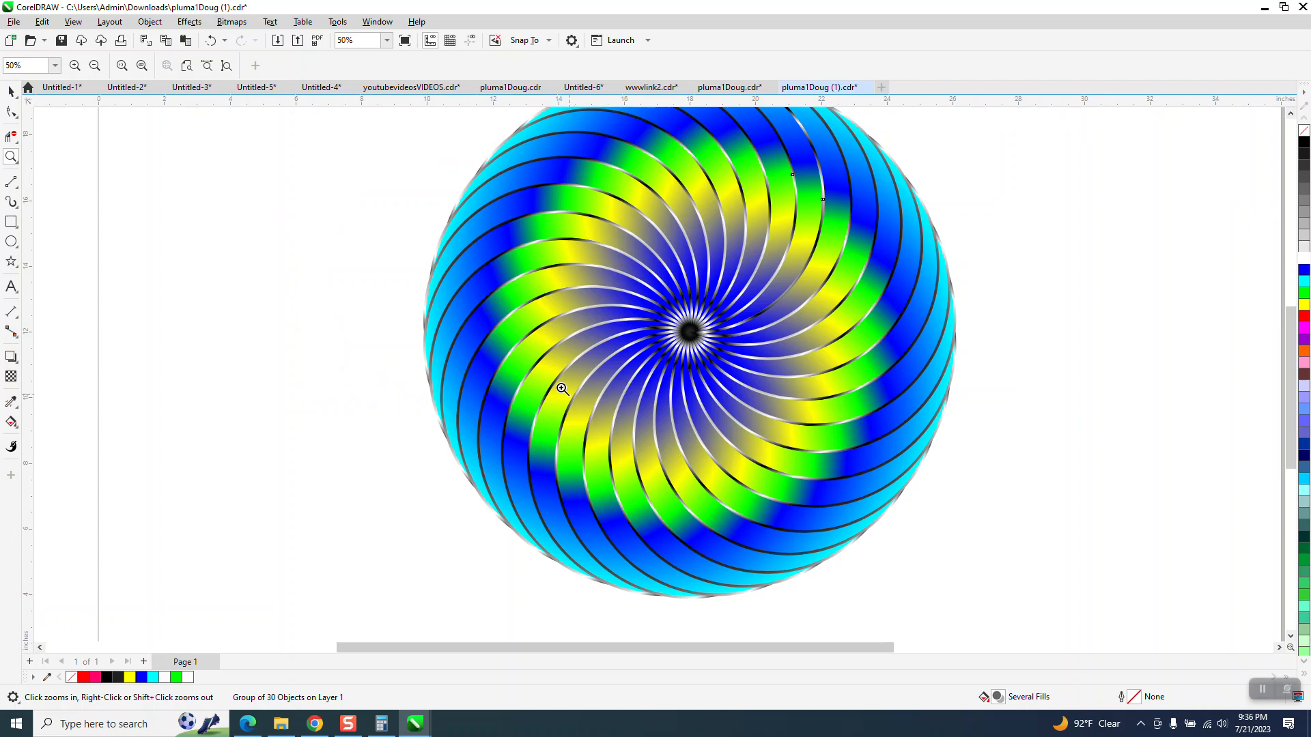
{"action": "left_click", "coordinate": [688, 326]}
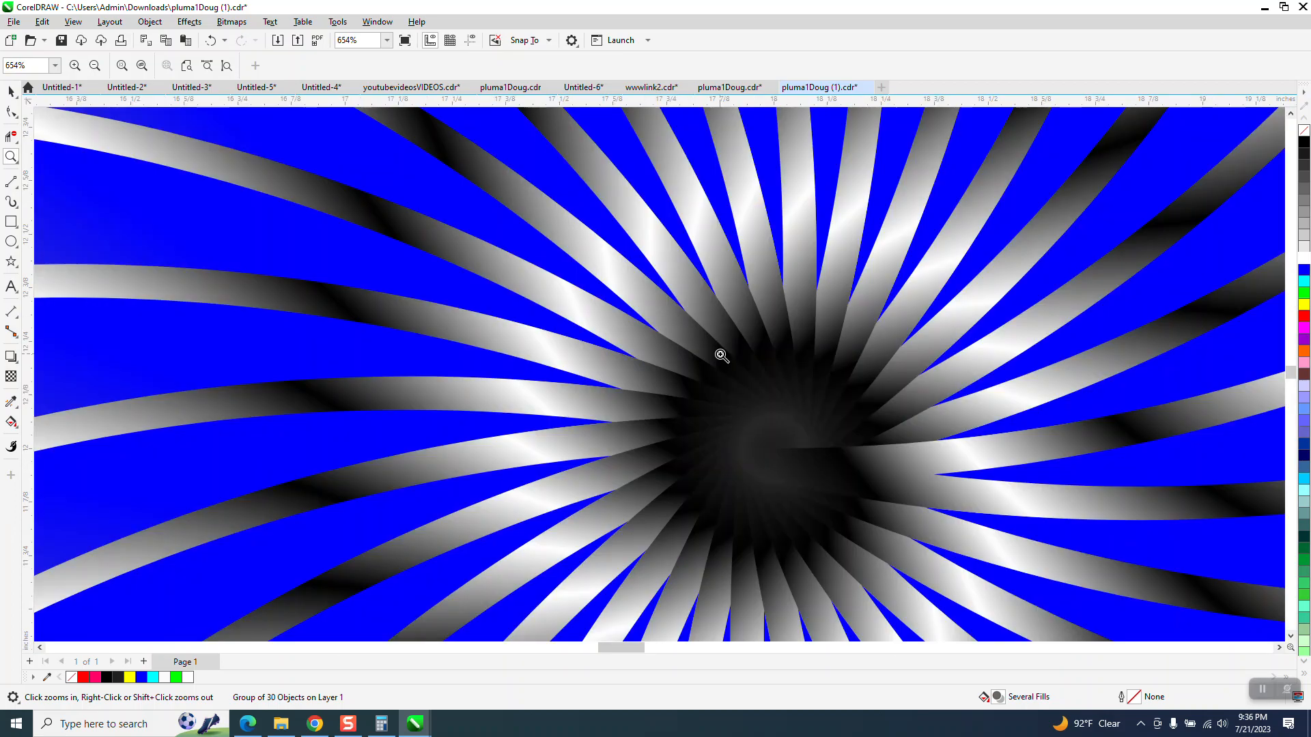
{"action": "scroll", "coordinate": [740, 390], "scroll_direction": "down", "scroll_amount": 4}
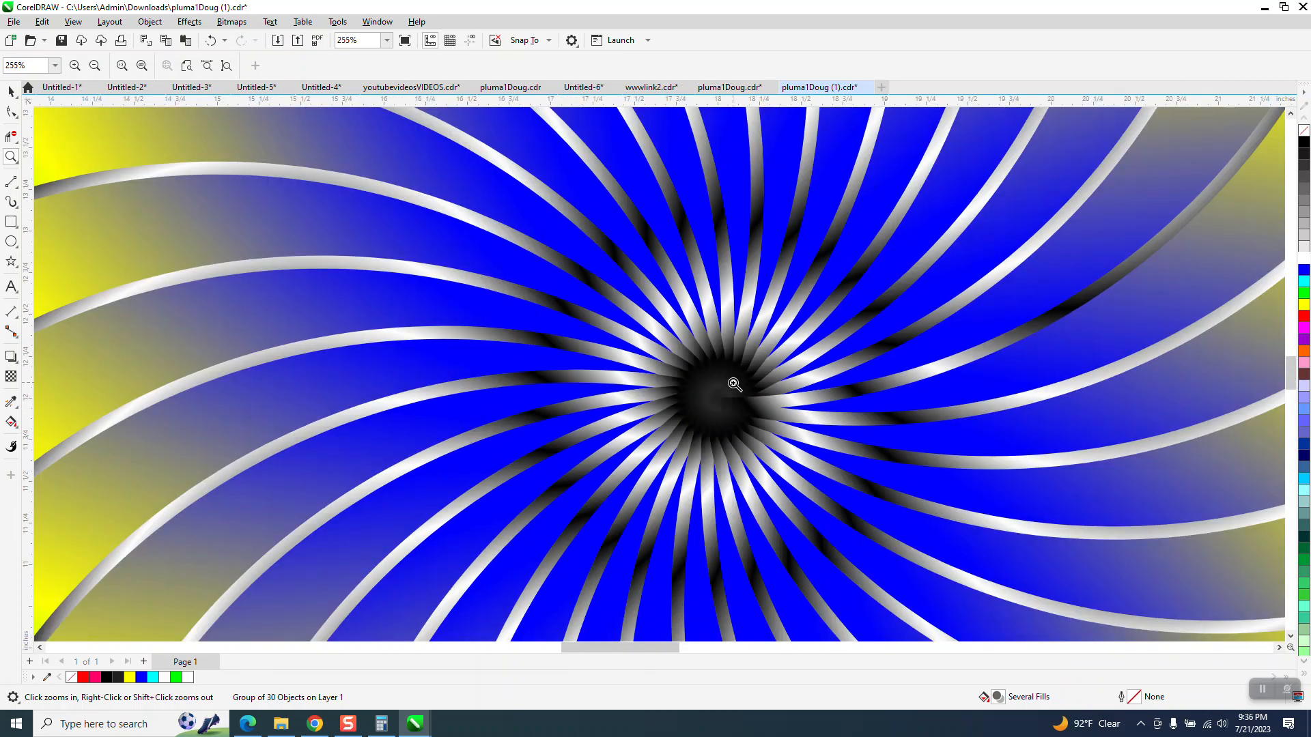
{"action": "left_click", "coordinate": [11, 241]}
{"action": "left_click_drag", "start_coordinate": [460, 315], "coordinate": [321, 439]}
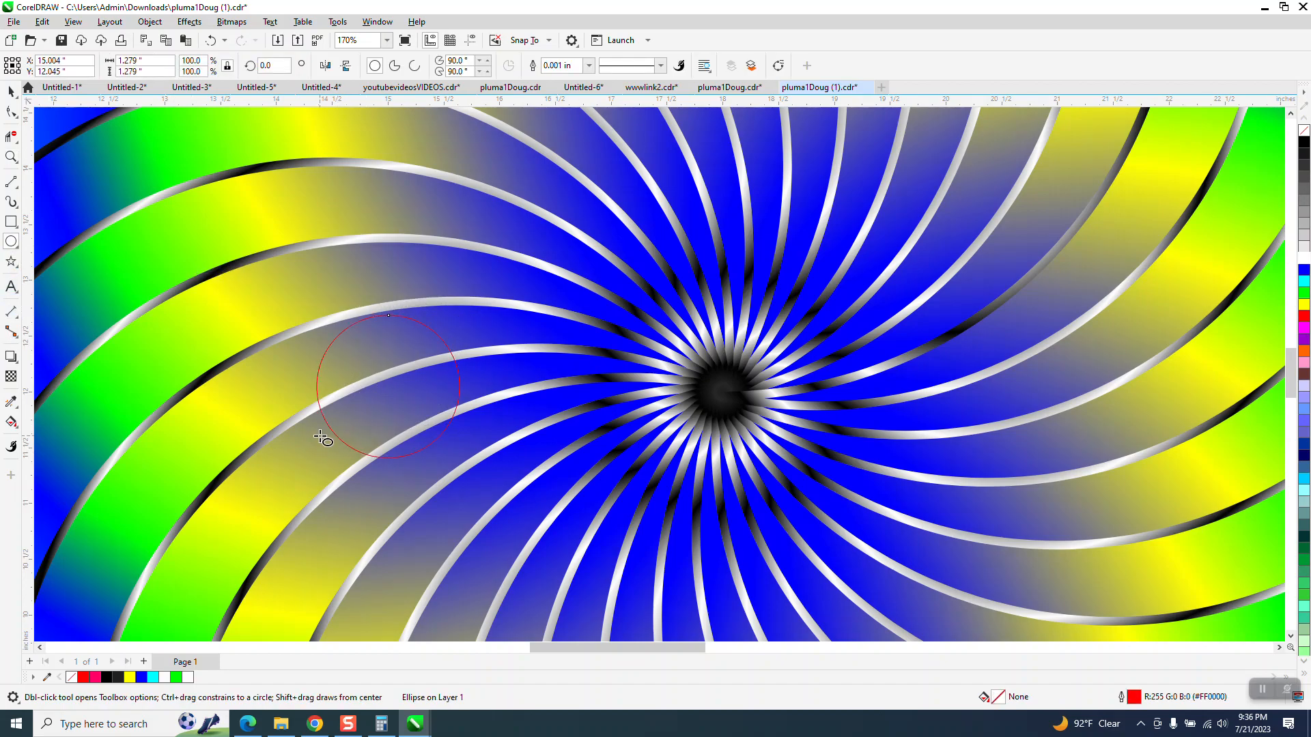
{"action": "key", "text": "p"}
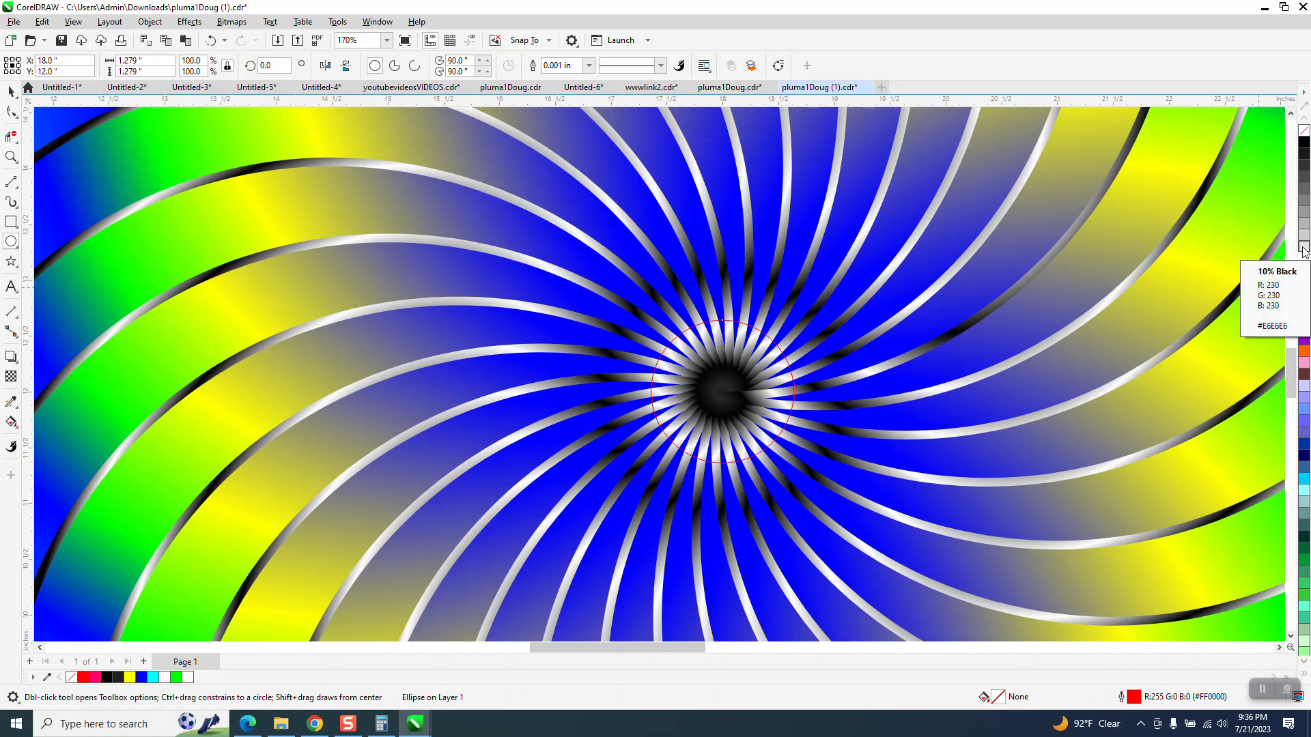
{"action": "left_click", "coordinate": [1304, 141]}
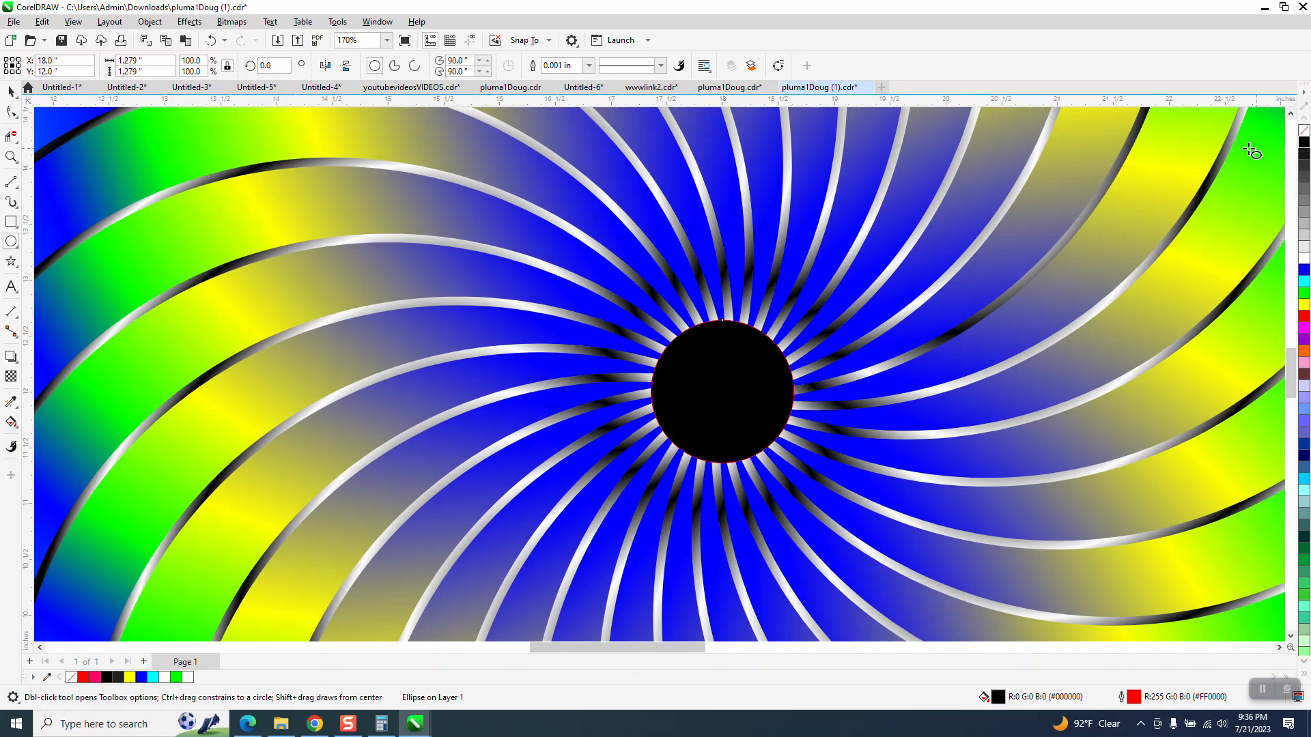
{"action": "right_click", "coordinate": [1304, 131]}
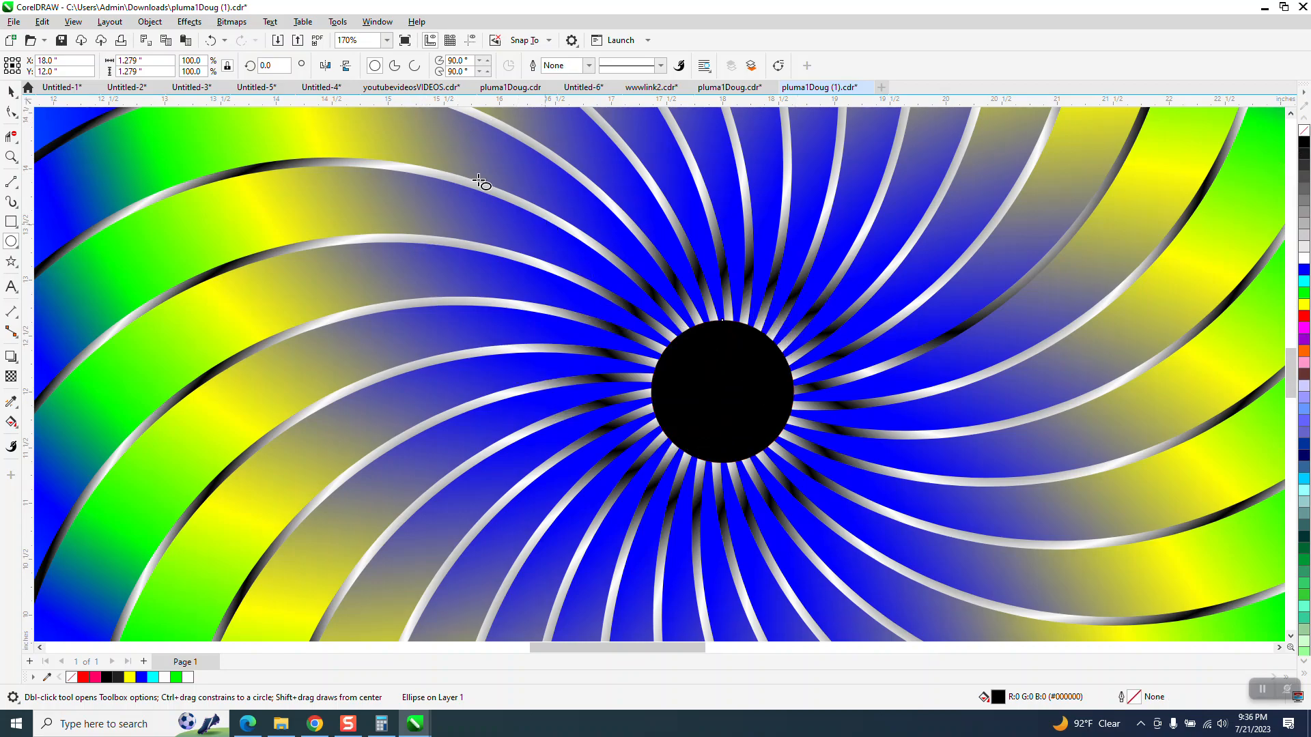
Step: Apply a Gaussian Blur with a radius of 35.9 pixels to the black centre circle
{"action": "left_click", "coordinate": [235, 24]}
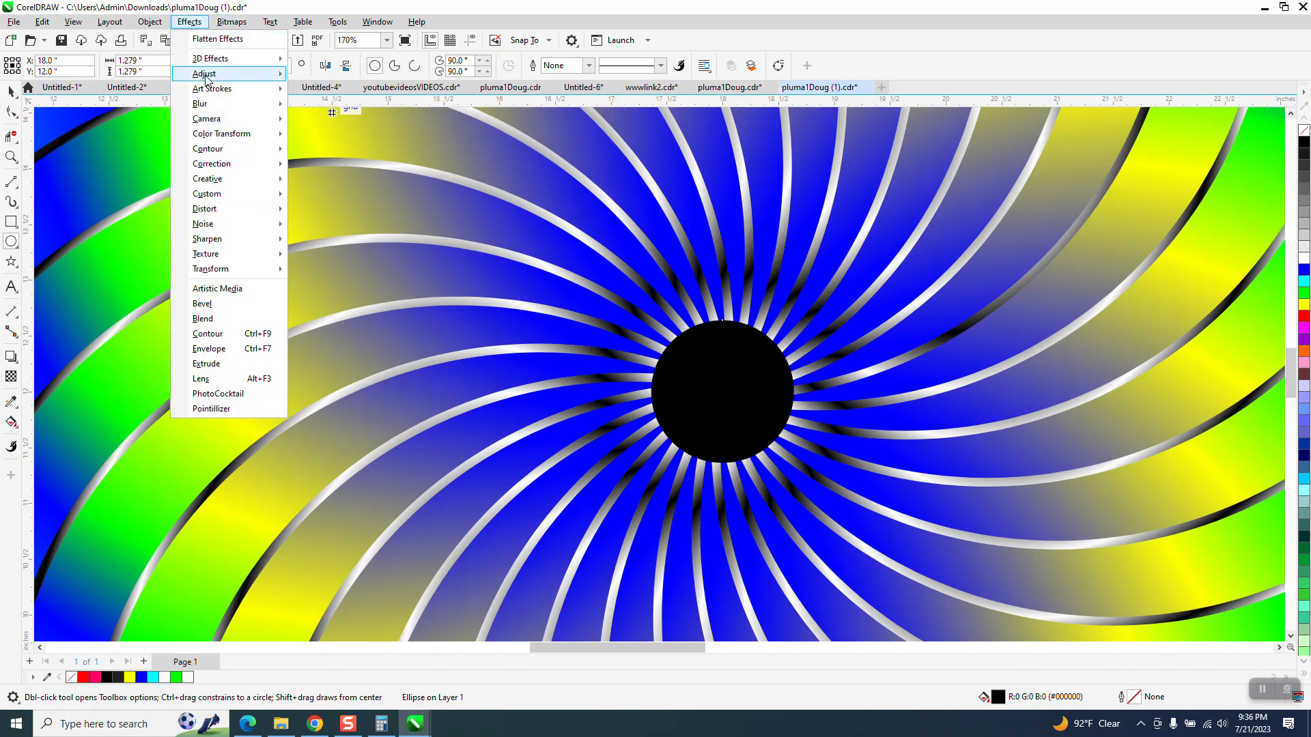
{"action": "mouse_move", "coordinate": [204, 107]}
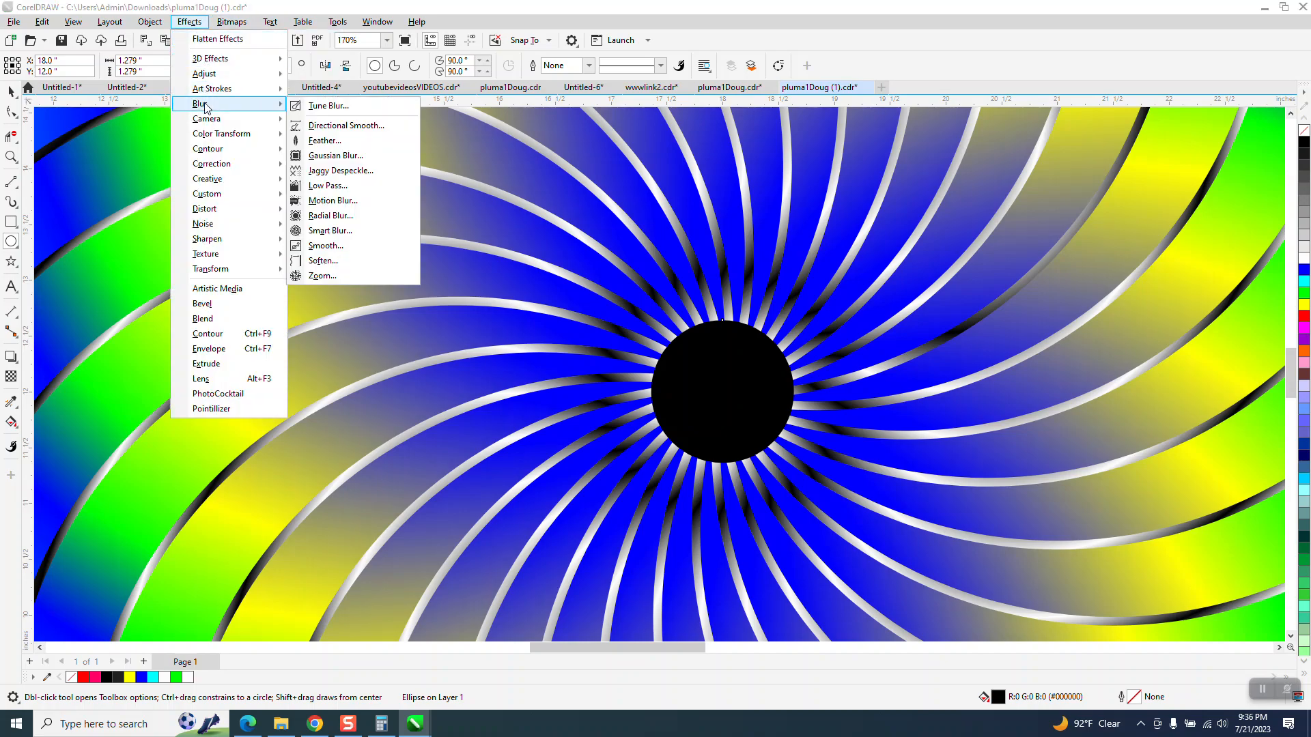
{"action": "left_click", "coordinate": [325, 156]}
{"action": "left_click_drag", "start_coordinate": [587, 307], "coordinate": [948, 253]}
{"action": "left_click_drag", "start_coordinate": [1077, 294], "coordinate": [1010, 290]}
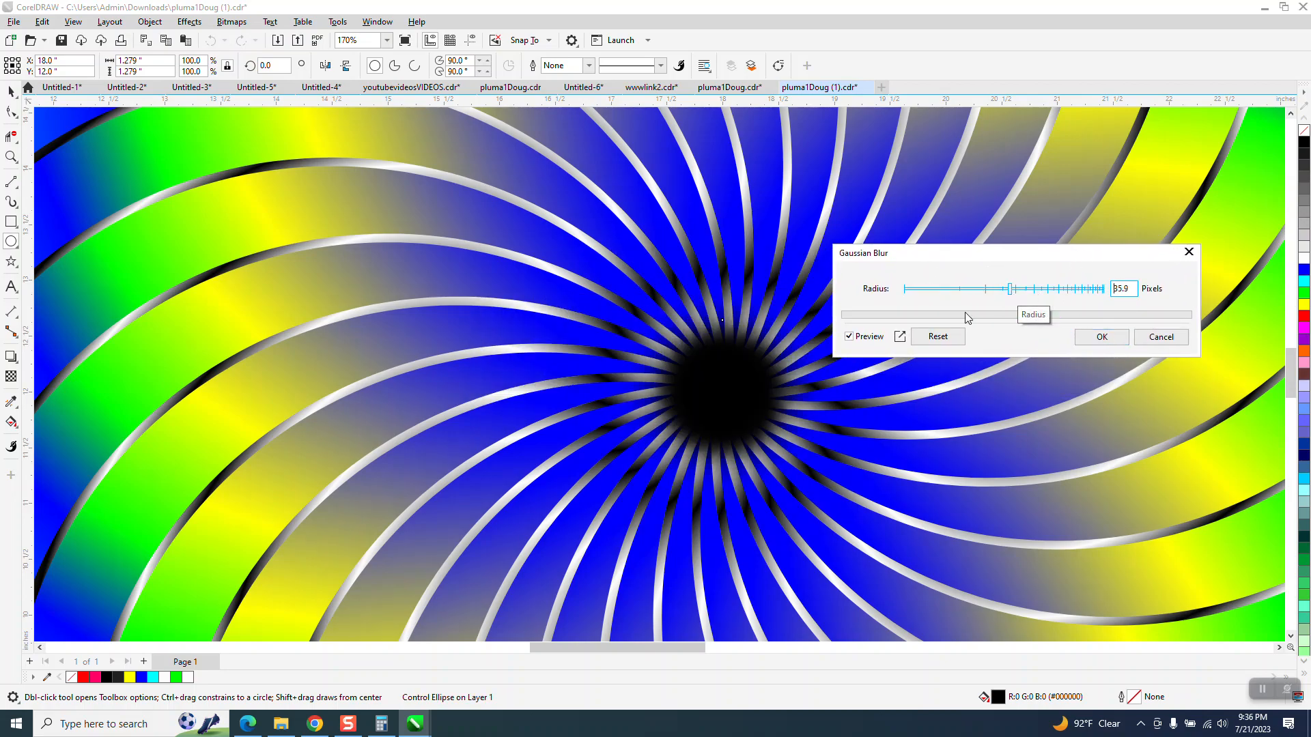
{"action": "left_click", "coordinate": [1100, 337]}
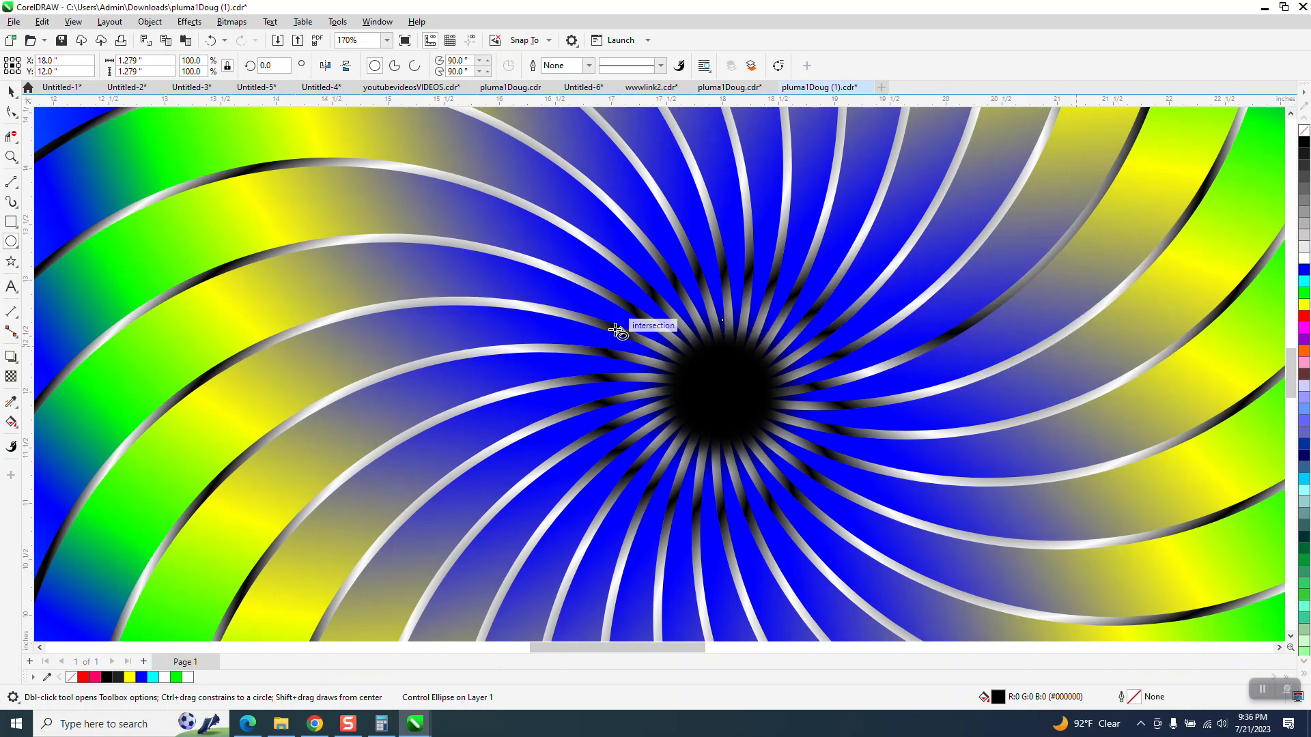
Step: Examine the blurred black centre and the metallic outlines up close, and view the whole swirl beside the original artwork
{"action": "scroll", "coordinate": [616, 331], "scroll_direction": "down", "scroll_amount": 3}
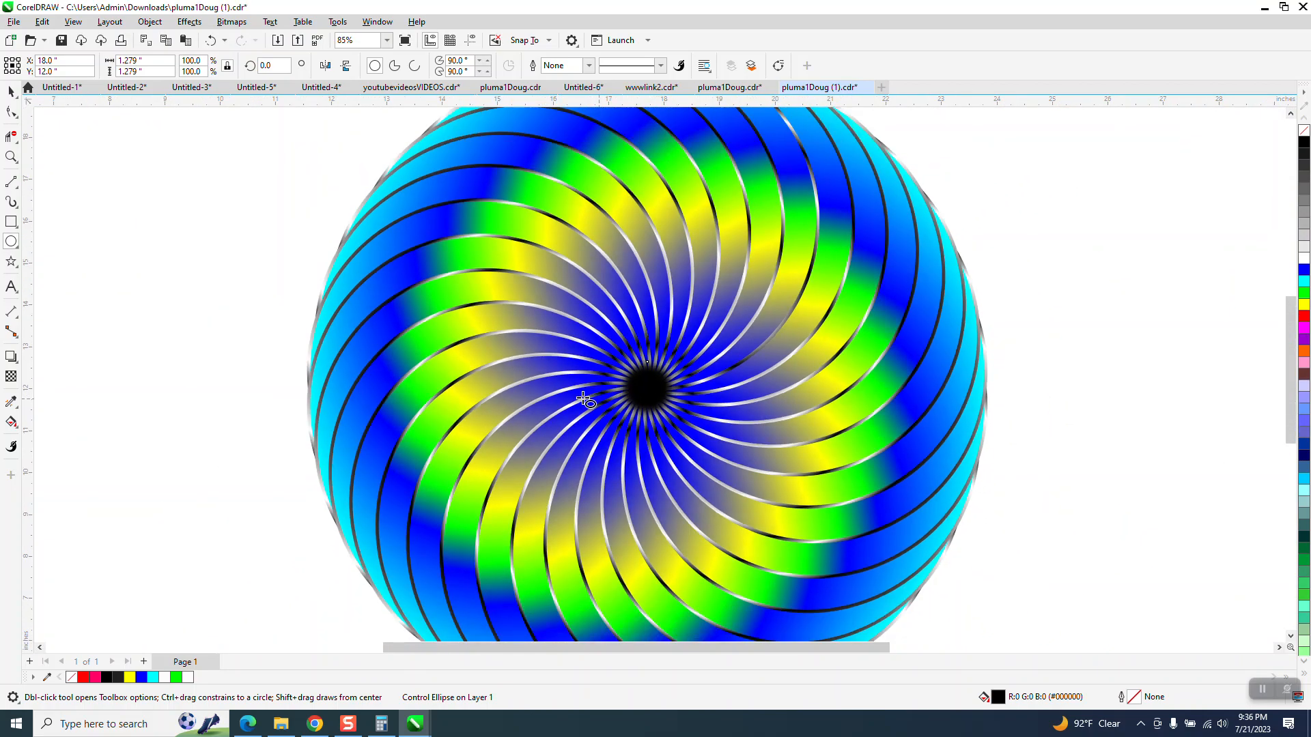
{"action": "scroll", "coordinate": [584, 400], "scroll_direction": "down", "scroll_amount": 1}
{"action": "left_click", "coordinate": [11, 156]}
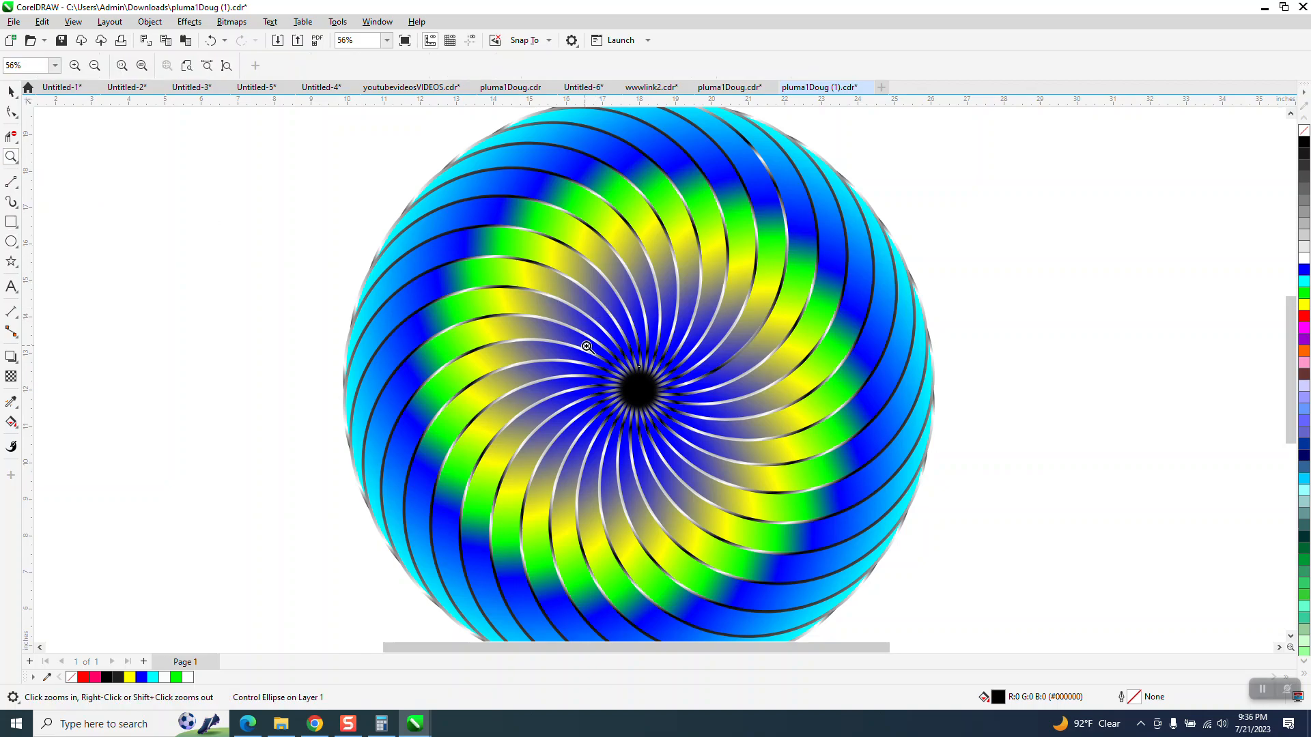
{"action": "left_click_drag", "start_coordinate": [586, 347], "coordinate": [722, 430]}
{"action": "scroll", "coordinate": [723, 317], "scroll_direction": "down", "scroll_amount": 1}
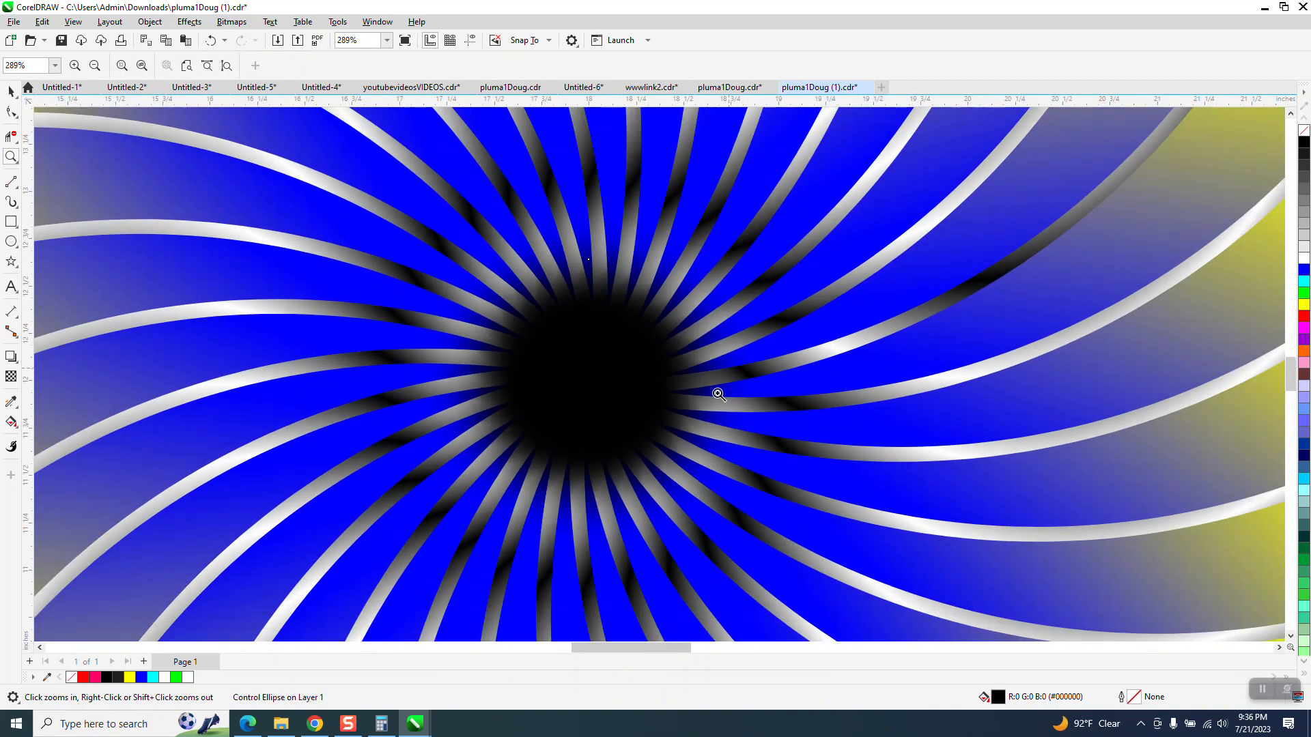
{"action": "scroll", "coordinate": [721, 391], "scroll_direction": "down", "scroll_amount": 3}
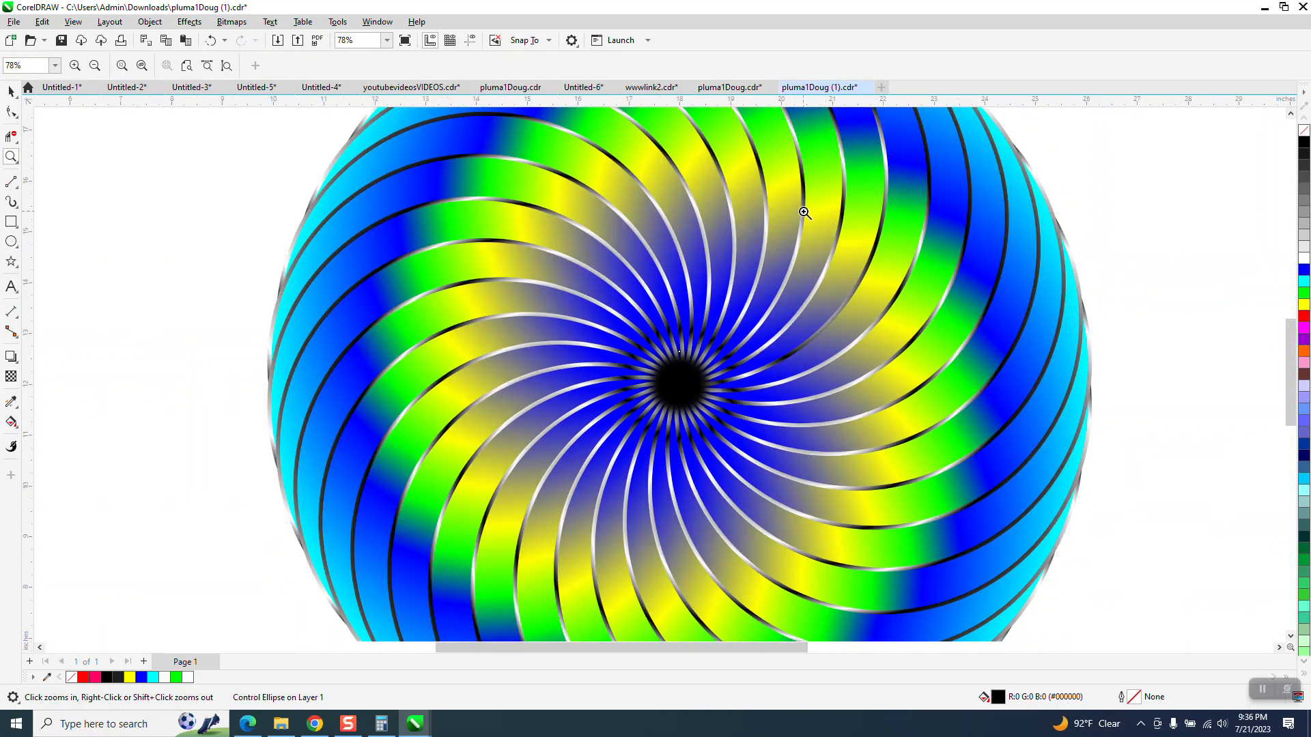
{"action": "scroll", "coordinate": [775, 239], "scroll_direction": "down", "scroll_amount": 1}
{"action": "scroll", "coordinate": [730, 213], "scroll_direction": "down", "scroll_amount": 1}
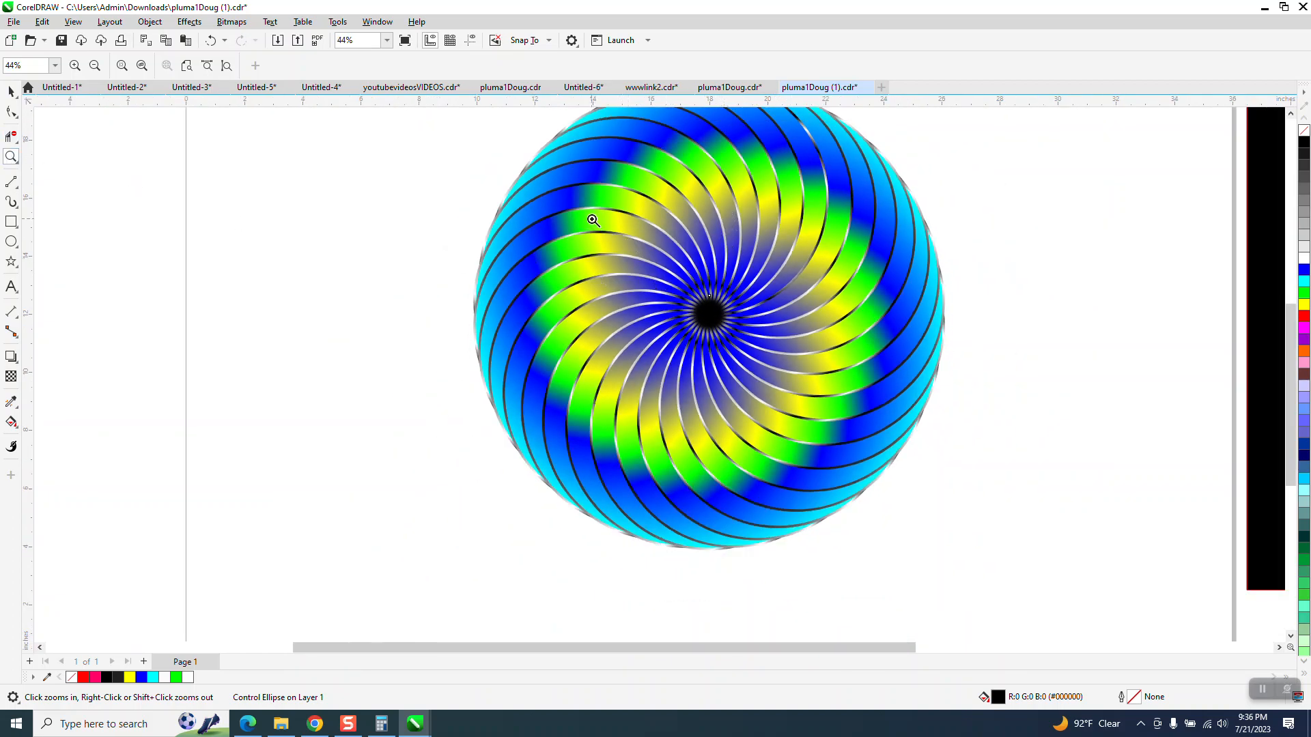
{"action": "left_click_drag", "start_coordinate": [592, 219], "coordinate": [698, 292]}
{"action": "scroll", "coordinate": [599, 293], "scroll_direction": "down", "scroll_amount": 1}
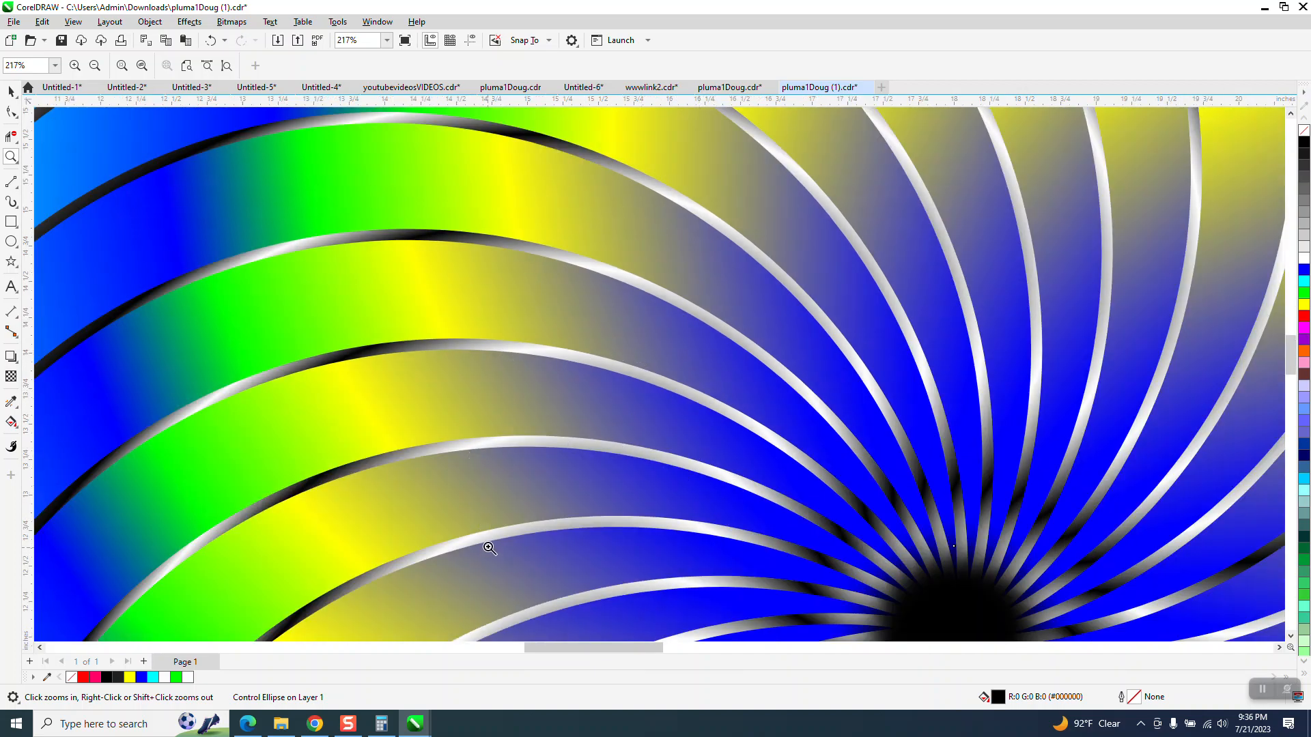
{"action": "scroll", "coordinate": [448, 433], "scroll_direction": "down", "scroll_amount": 5}
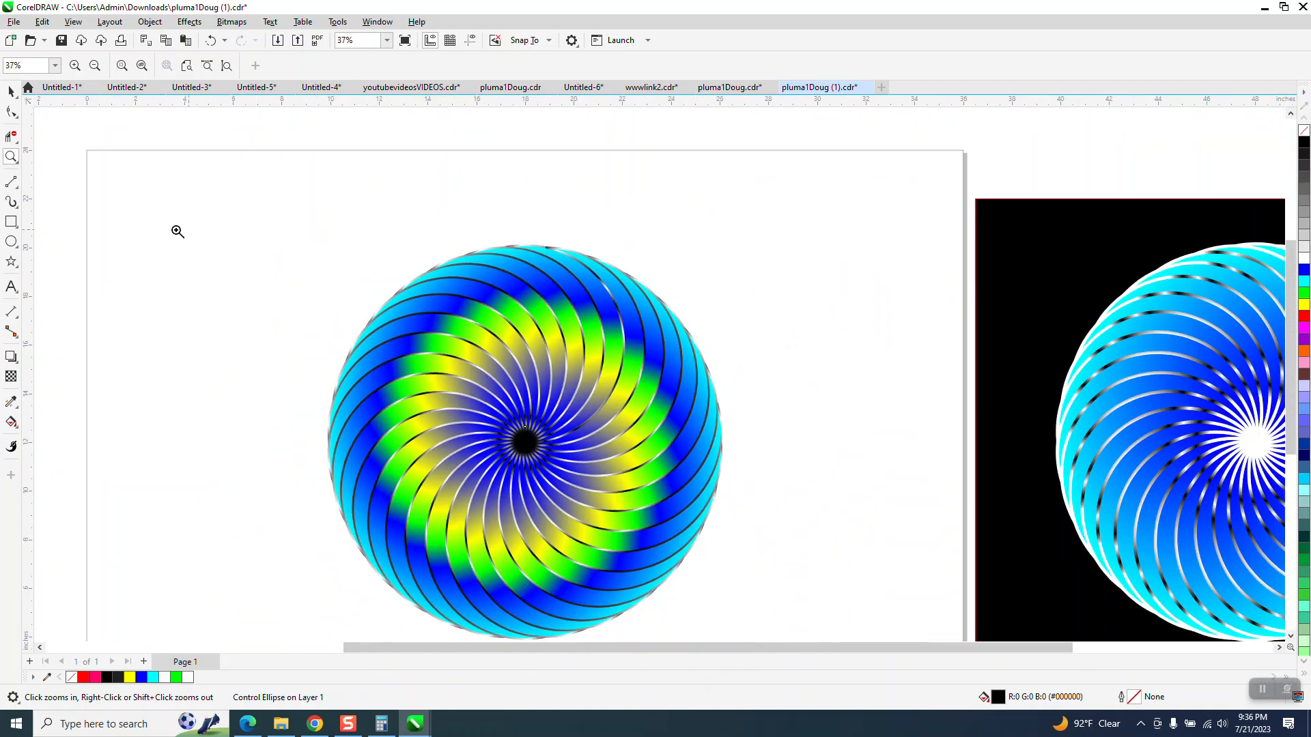
{"action": "left_click_drag", "start_coordinate": [381, 227], "coordinate": [687, 457]}
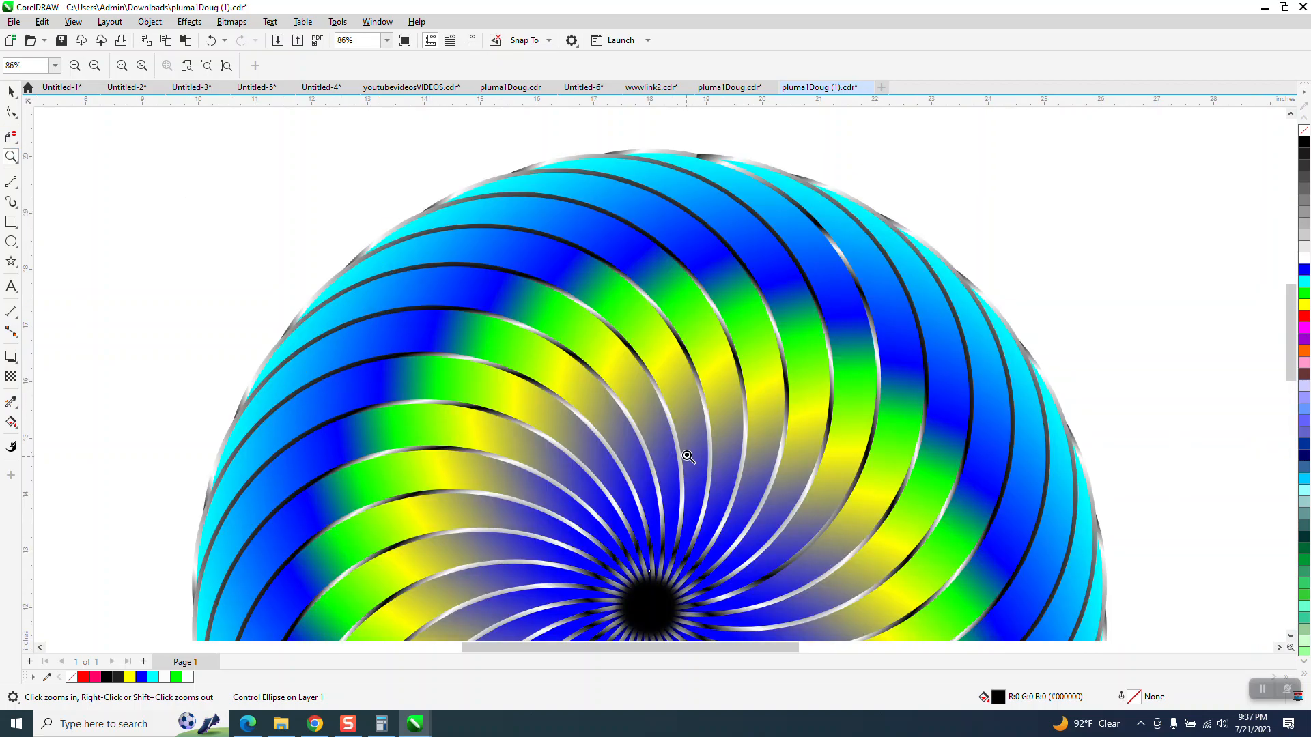
{"action": "scroll", "coordinate": [579, 363], "scroll_direction": "down", "scroll_amount": 3}
{"action": "left_click_drag", "start_coordinate": [588, 408], "coordinate": [696, 523]}
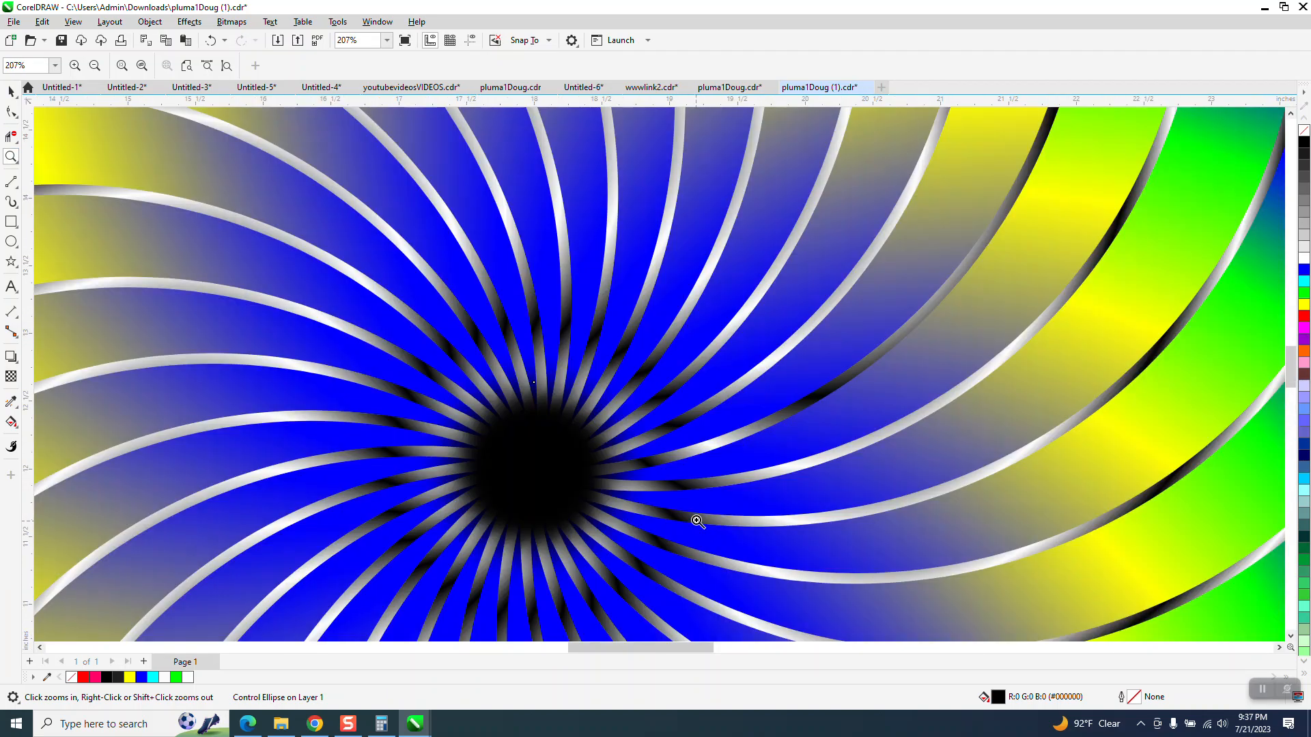
{"action": "scroll", "coordinate": [600, 444], "scroll_direction": "down", "scroll_amount": 2}
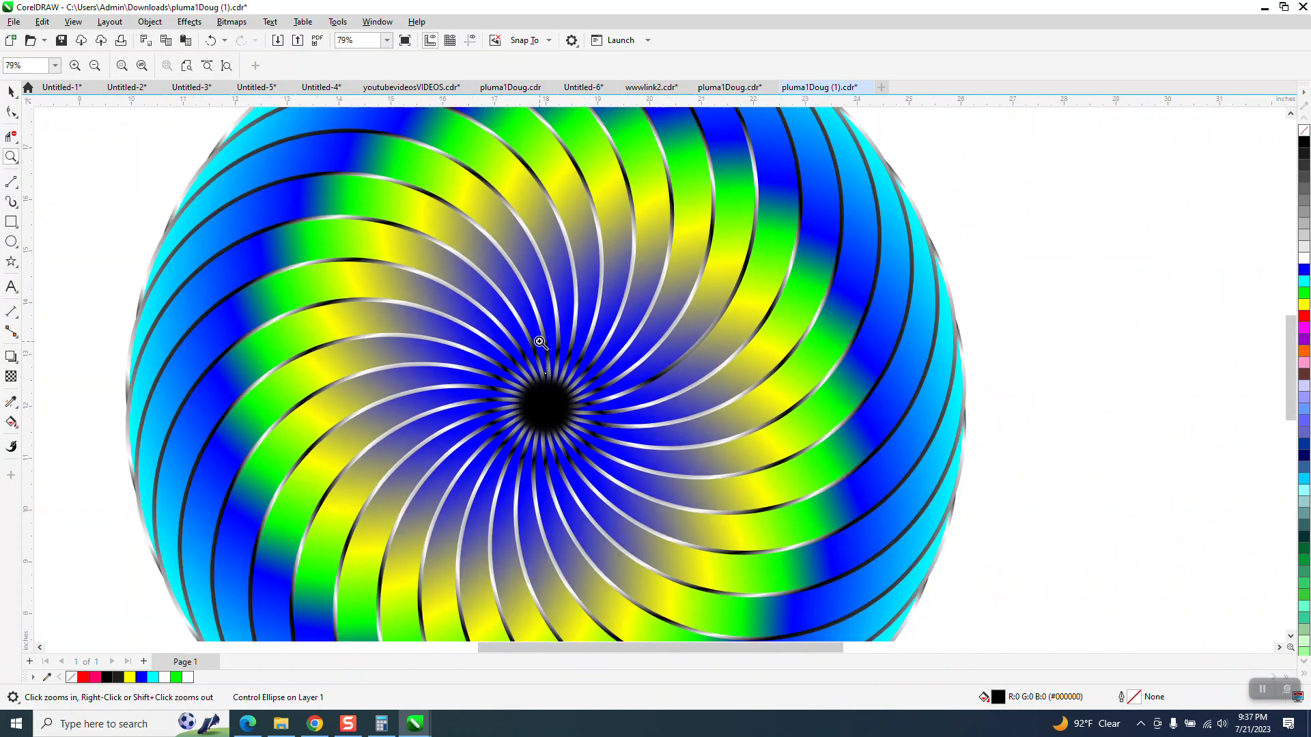
{"action": "scroll", "coordinate": [539, 341], "scroll_direction": "down", "scroll_amount": 1}
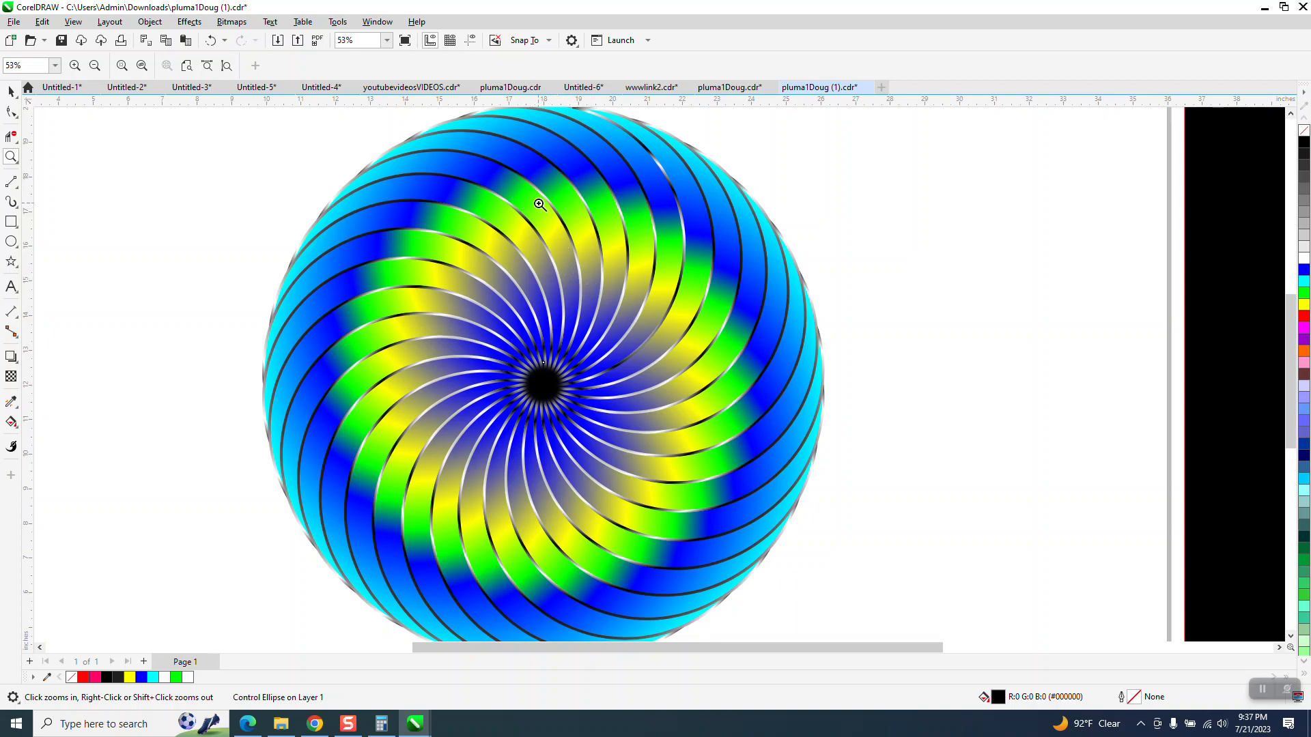
{"action": "right_click", "coordinate": [529, 251]}
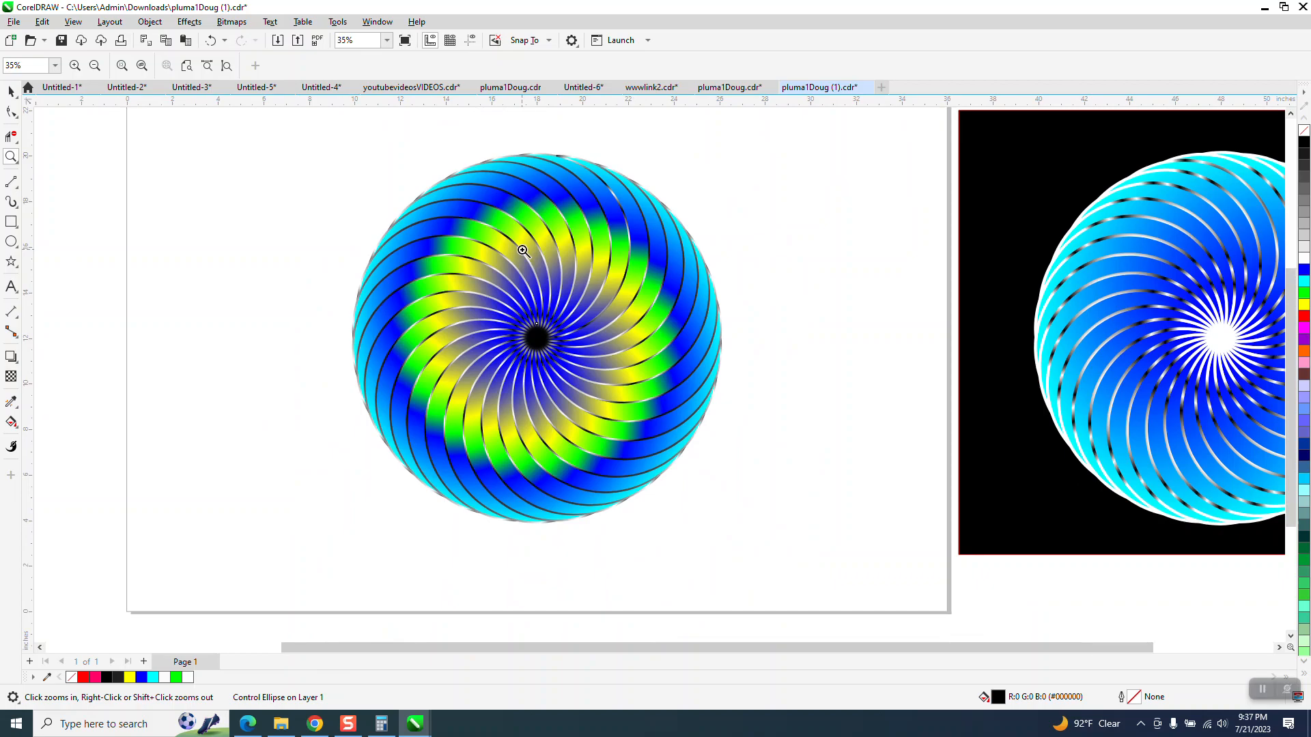